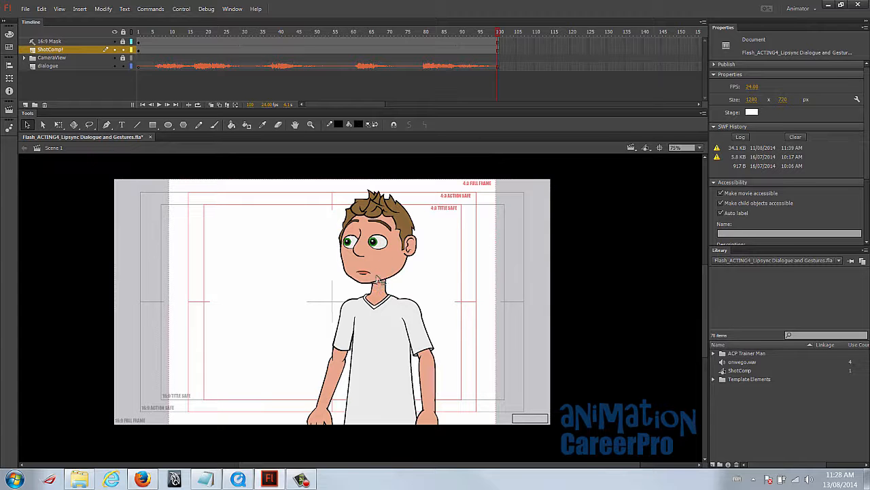
- Examine the body-part layers inside the character's F 3-4 Comp symbol and return to ShotComp
double_click(362, 247)
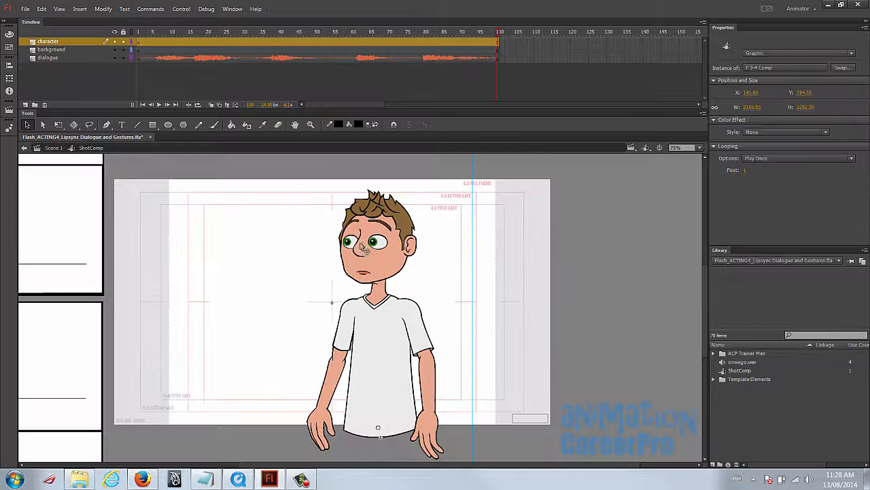
double_click(363, 248)
left_click(393, 227)
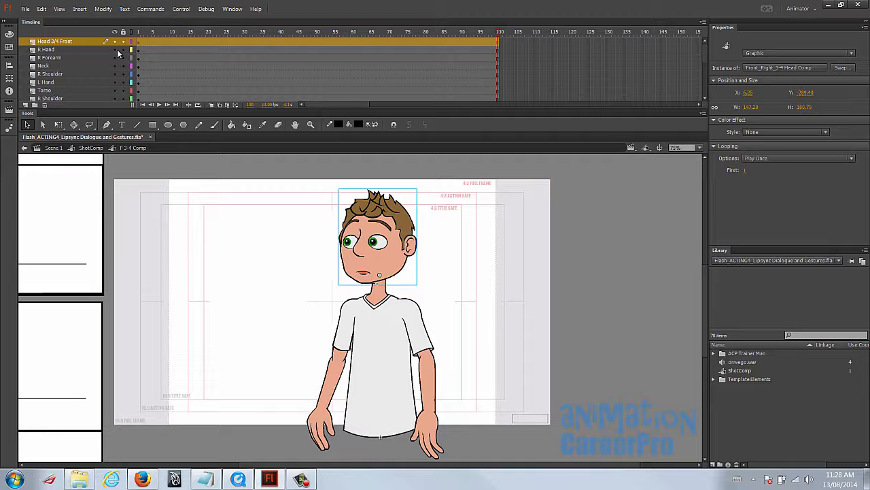
scroll(113, 95, "down", 2)
scroll(114, 84, "down", 4)
scroll(114, 89, "up", 4)
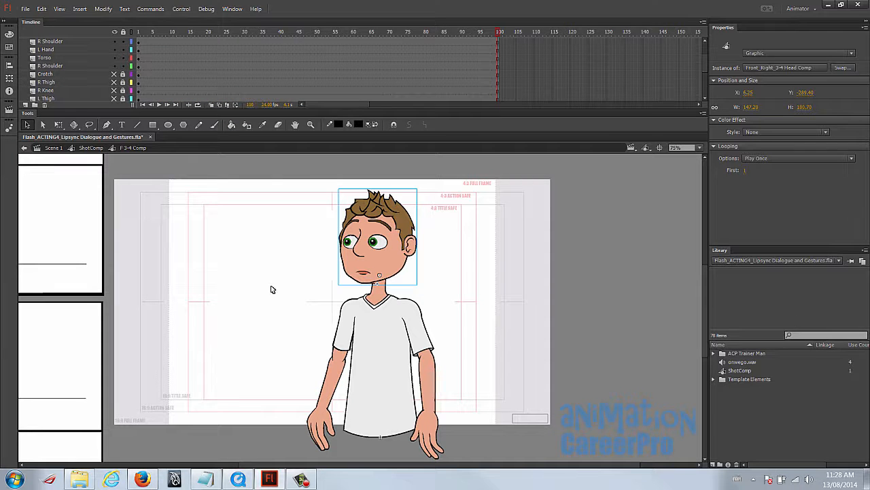
double_click(270, 210)
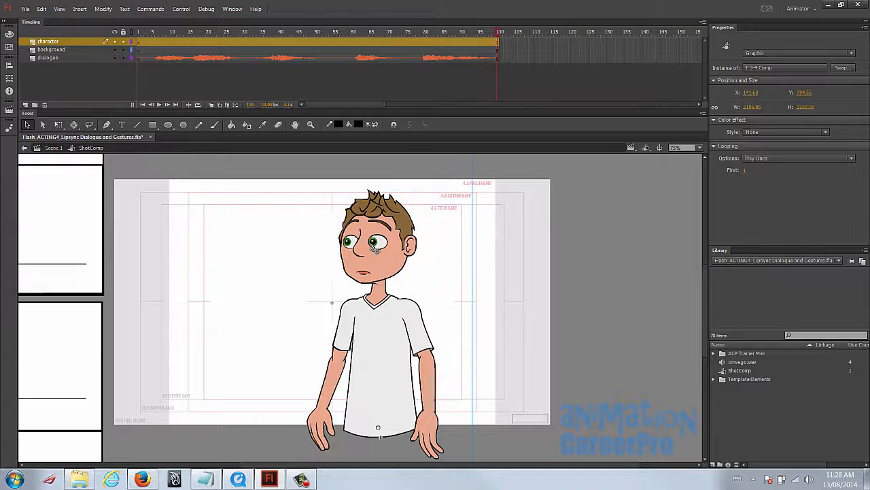
- Return ShotComp to frame 1 and open the character's F 3-4 Comp symbol for editing
key("shift+comma")
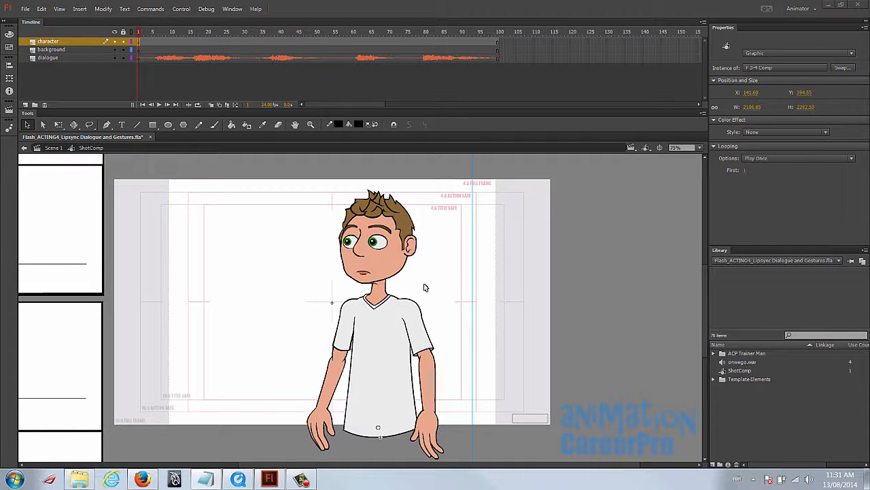
left_click(194, 277)
key("z")
left_click(266, 345, "alt")
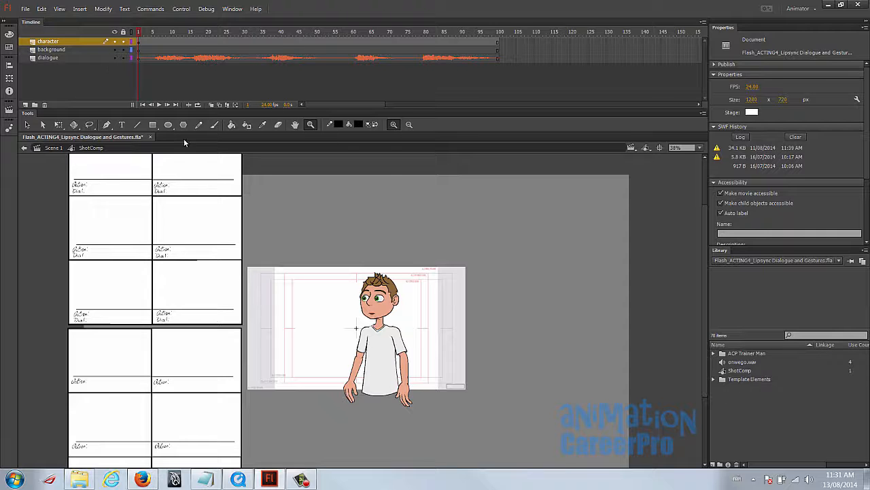
key("v")
left_click(378, 306)
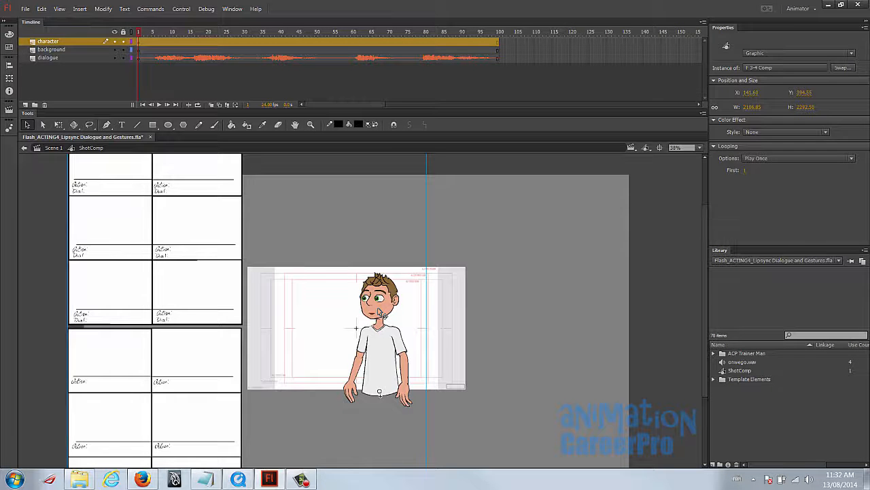
double_click(382, 312)
left_click(382, 313)
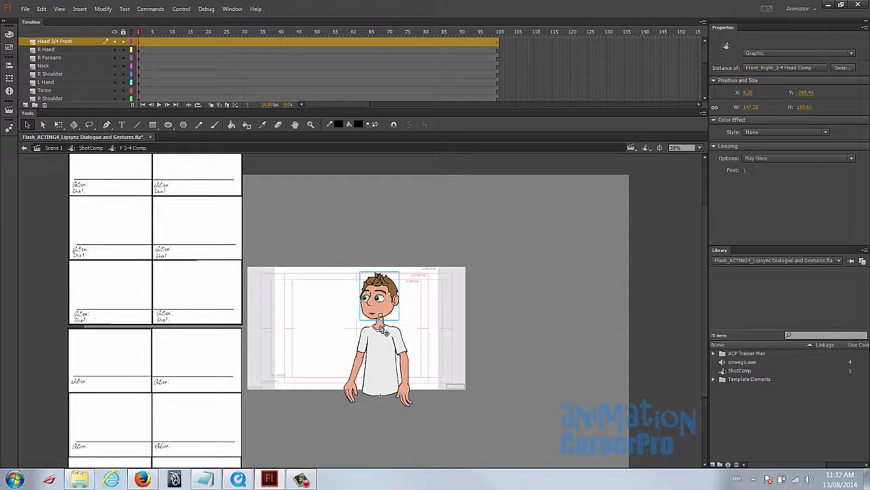
- Check the arm and hand layers plus the BoardDrawings and Storyboard layers of the character symbol
left_click(81, 57)
left_click(83, 73)
left_click(81, 82)
scroll(209, 80, "down", 6)
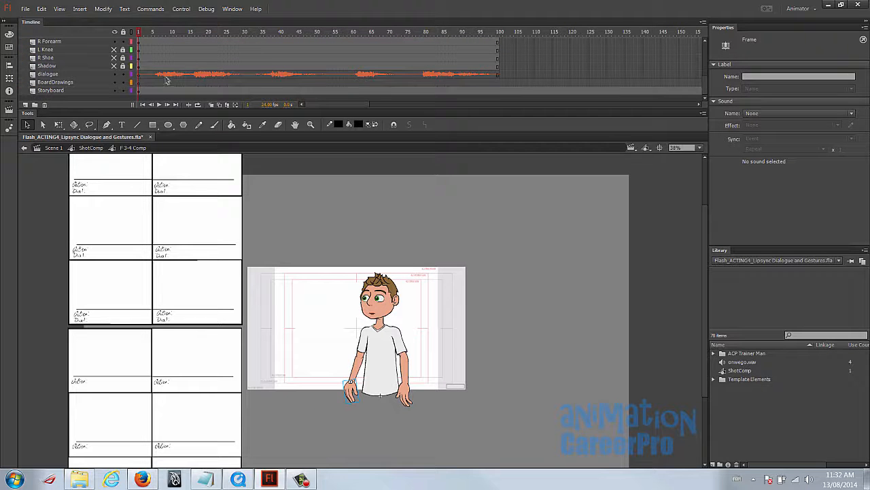
left_click(90, 81)
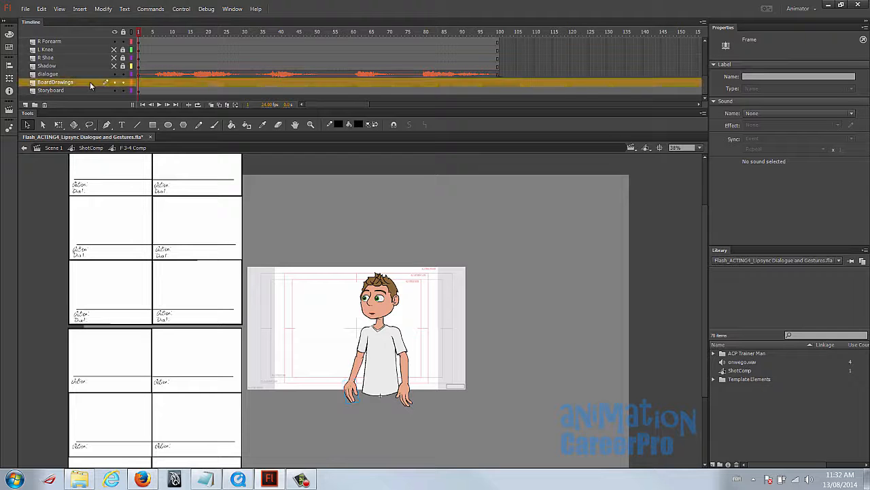
left_click(65, 89)
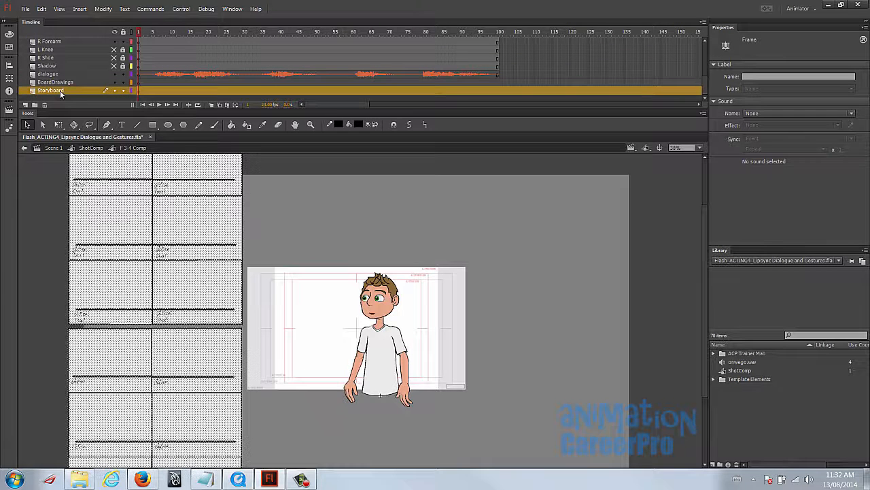
left_click(71, 82)
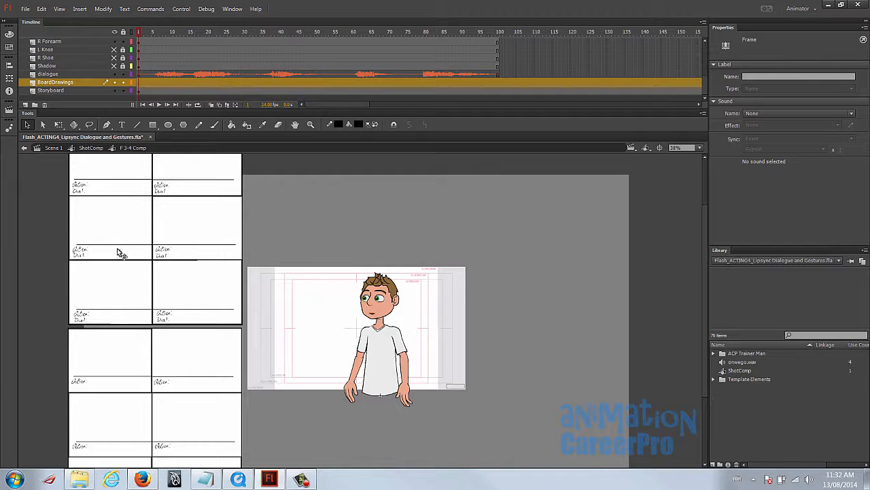
- Examine the storyboard panels with their Action and Dial. lines up close, and return to the character
left_click(275, 235)
scroll(275, 235, "up", 1)
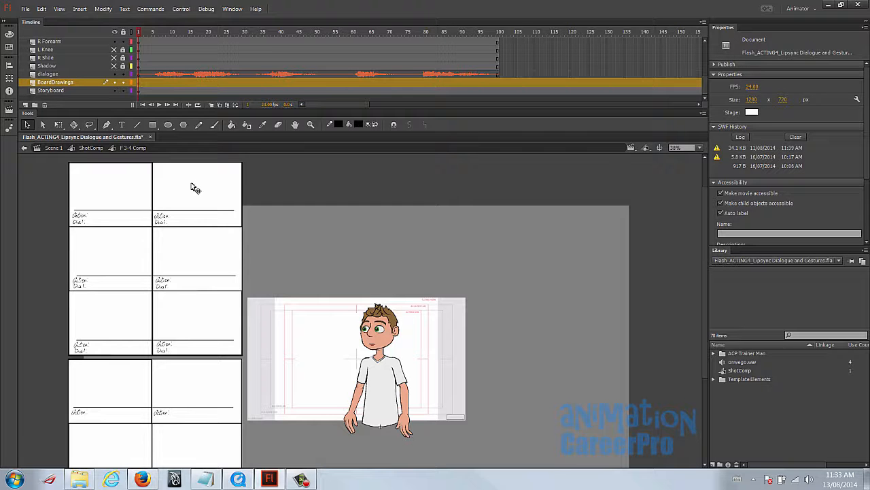
key("z")
left_click(127, 229)
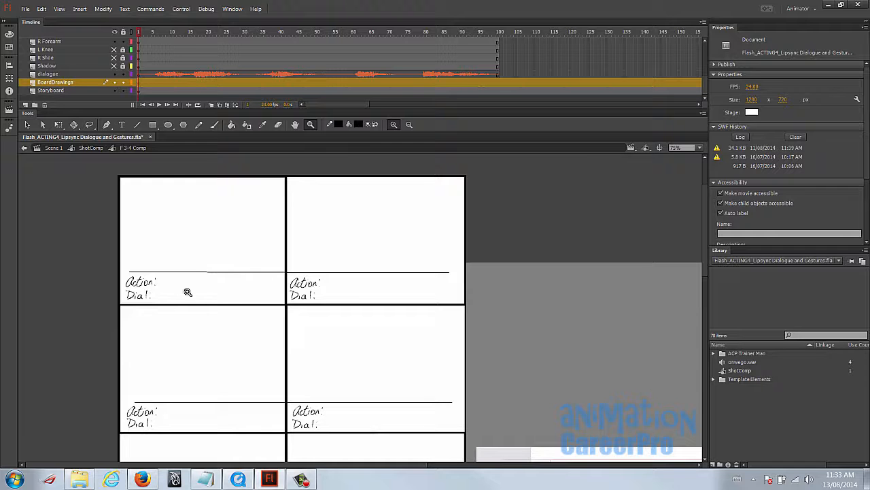
left_click_drag(398, 389, 336, 286)
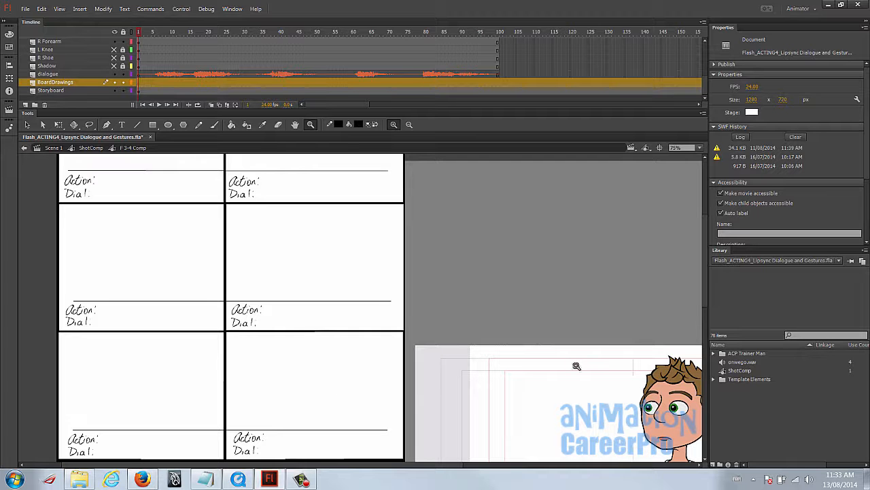
left_click_drag(628, 387, 387, 225)
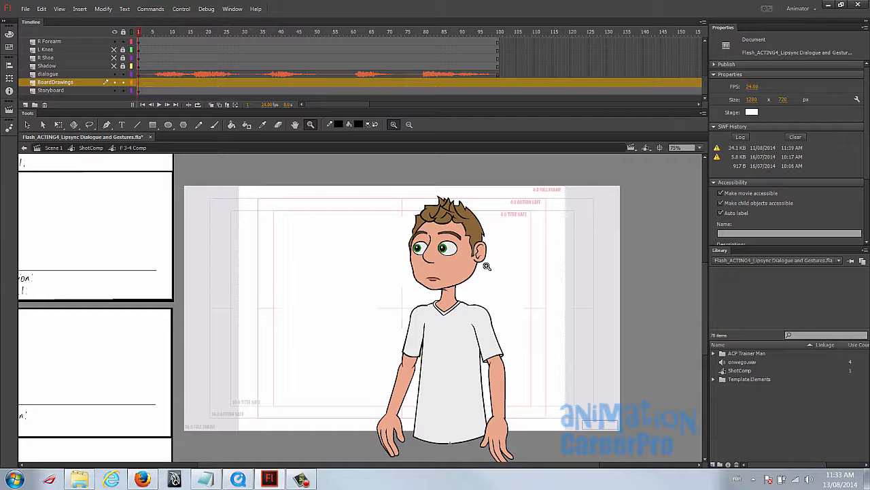
- Try a red brush sketch in ShotComp of the character's arm raised with a pointing finger, and undo the strokes
key("v")
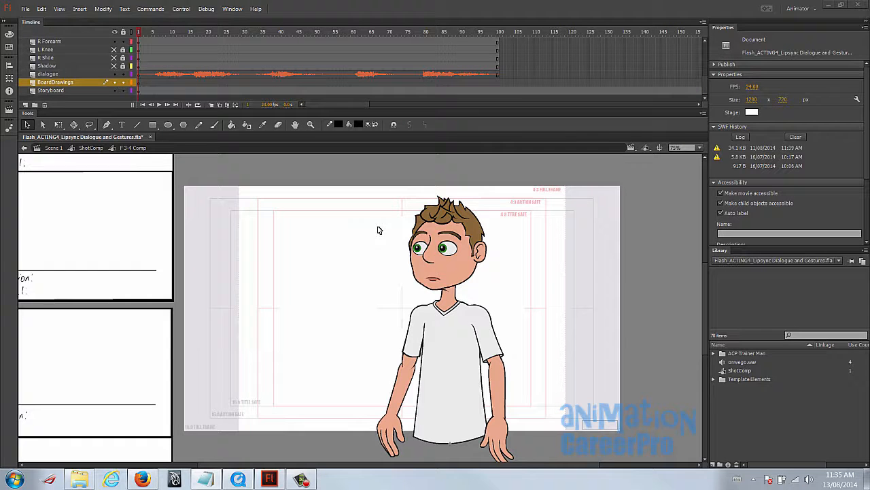
double_click(369, 291)
key("b")
mouse_move(417, 308)
left_mouse_down()
mouse_move(407, 311)
mouse_move(414, 330)
mouse_move(369, 328)
left_mouse_up()
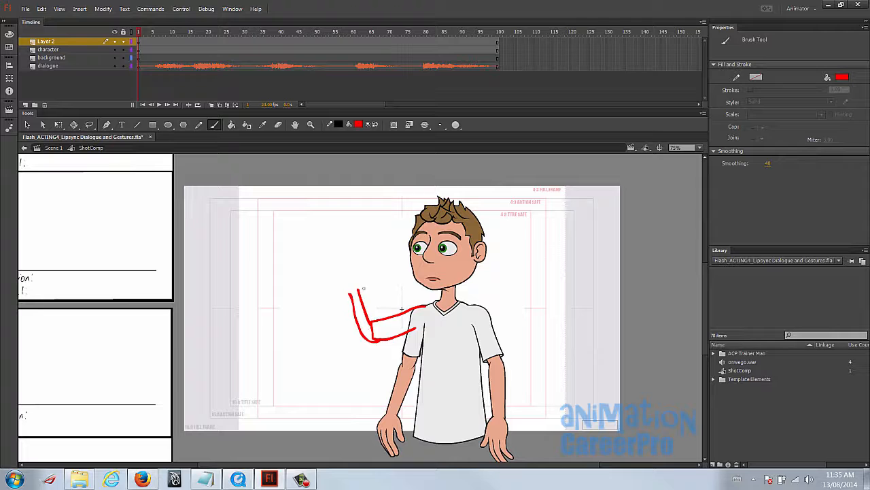
left_click_drag(349, 269, 363, 303)
left_click_drag(346, 233, 351, 273)
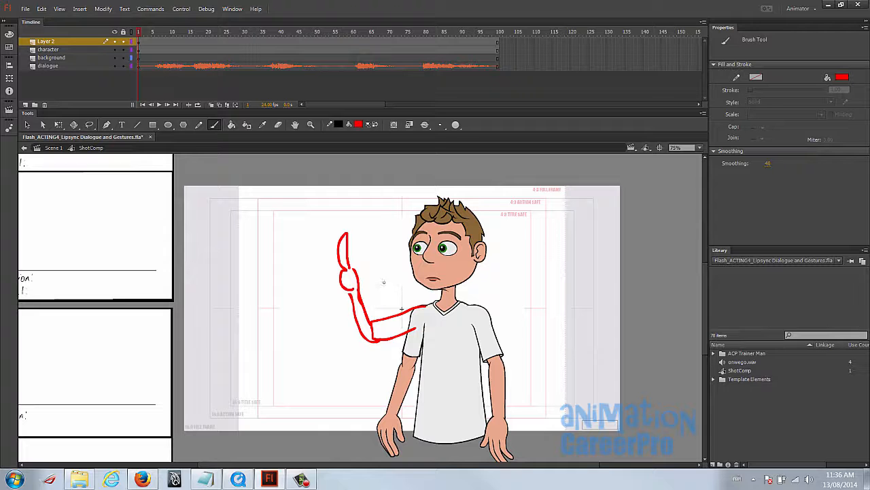
key("ctrl+z")
key("ctrl+z")
key("ctrl+z")
key("ctrl+z")
key("ctrl+z")
key("ctrl+z")
key("ctrl+z")
key("ctrl+z")
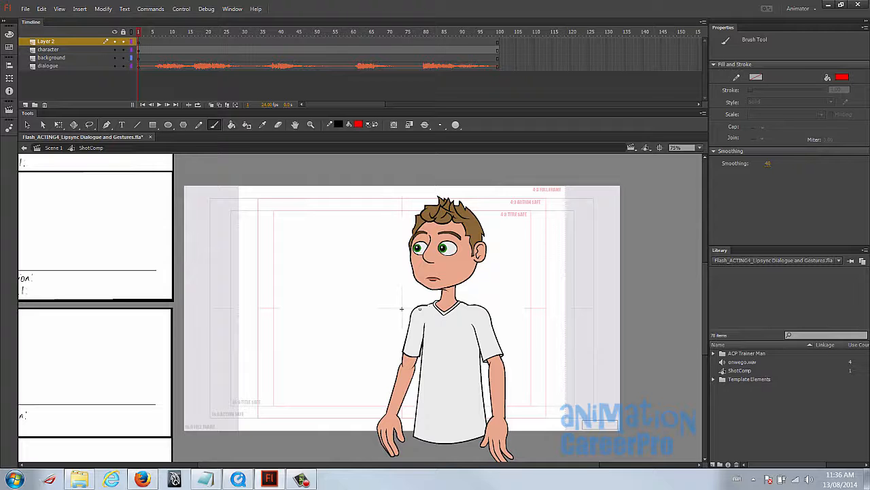
- Try a red brush sketch of both arms spread outward from the shoulders, and clear the strokes
mouse_move(424, 305)
left_mouse_down()
mouse_move(374, 363)
mouse_move(333, 375)
mouse_move(304, 353)
mouse_move(293, 385)
mouse_move(390, 367)
mouse_move(426, 329)
left_mouse_up()
mouse_move(466, 304)
left_mouse_down()
mouse_move(507, 324)
mouse_move(521, 354)
left_mouse_up()
mouse_move(479, 332)
left_mouse_down()
mouse_move(522, 361)
mouse_move(567, 351)
mouse_move(577, 370)
left_mouse_up()
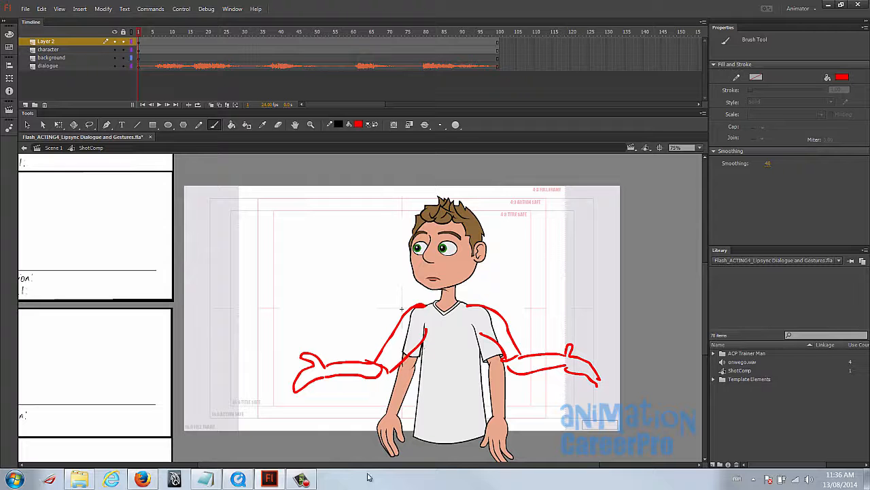
key("ctrl+z")
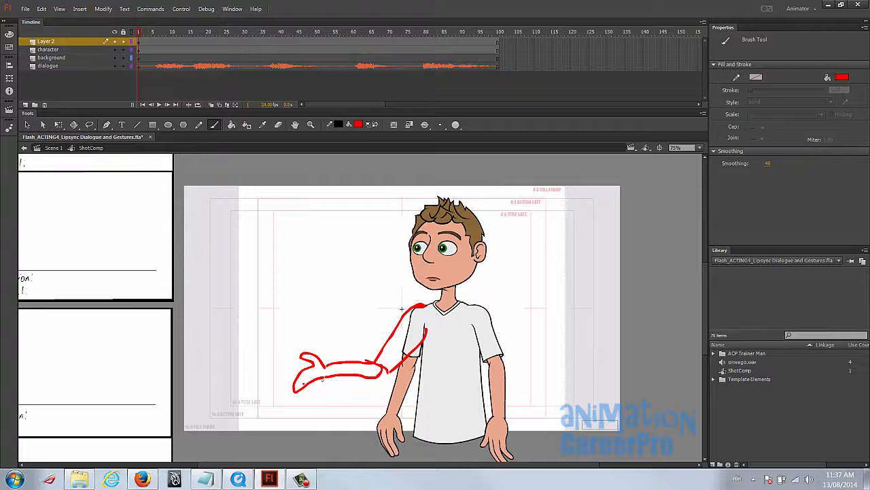
key("v")
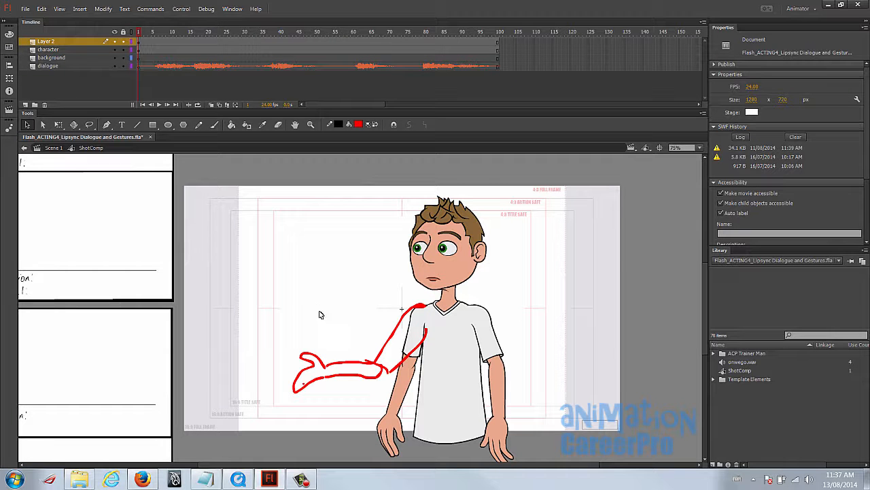
left_click_drag(290, 295, 474, 408)
key("Delete")
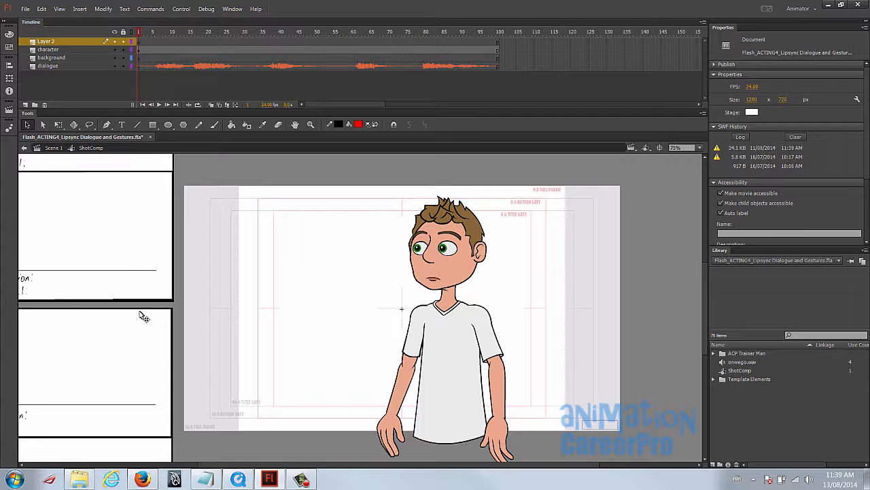
- Play and scrub through the rendered Lipsync Dialogue and Gestures movie to study the character's gestures
left_click_drag(589, 247, 540, 249)
left_click_drag(869, 123, 449, 49)
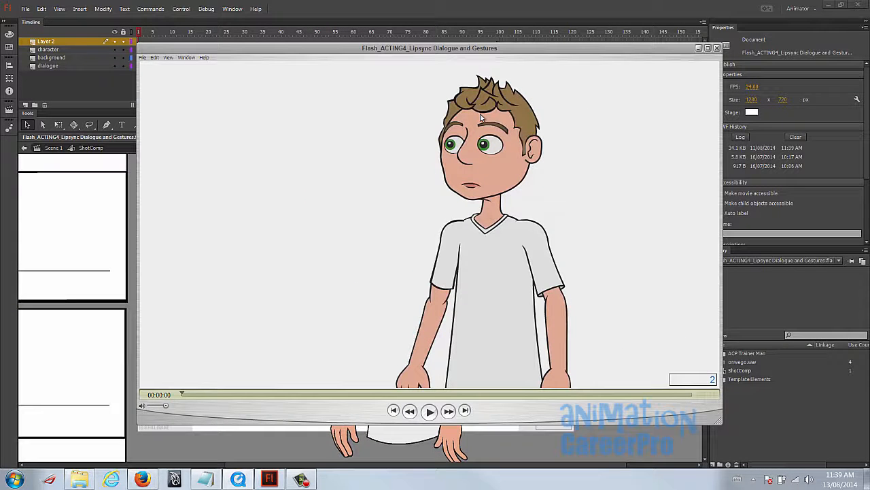
left_click(429, 411)
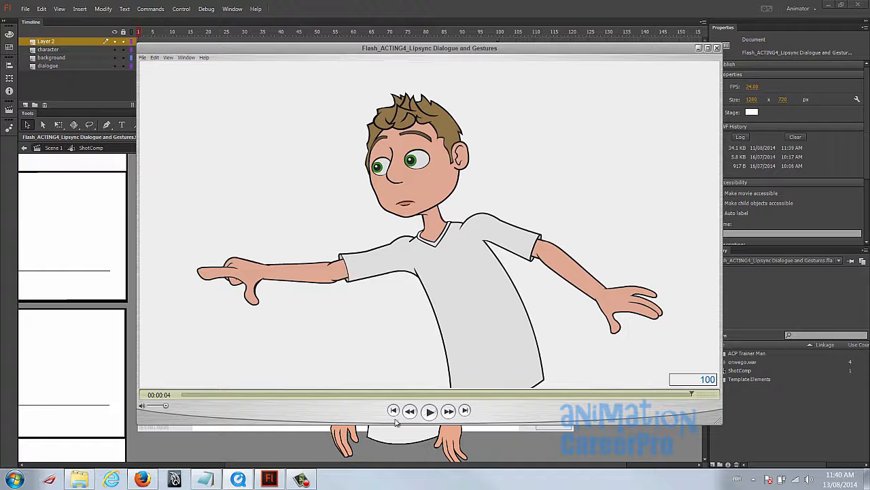
left_click(395, 412)
left_click(393, 412)
left_click(429, 412)
left_click_drag(192, 398, 619, 407)
- Open the character's F 3-4 Comp symbol and scrub the dialogue to frame 16
left_click(138, 33)
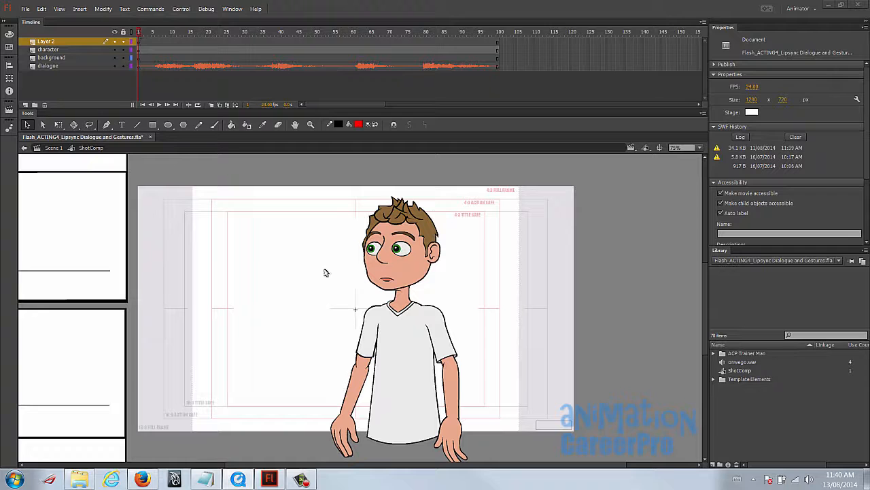
double_click(393, 281)
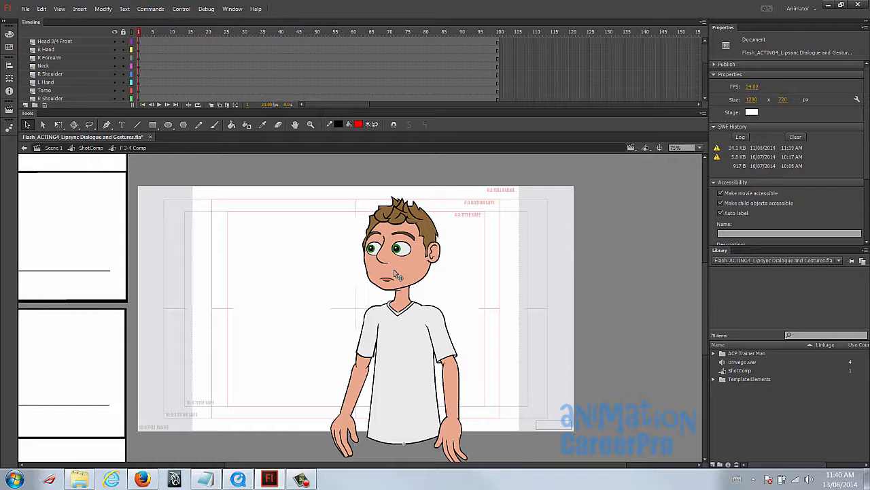
left_click(398, 277)
left_click_drag(167, 34, 201, 39)
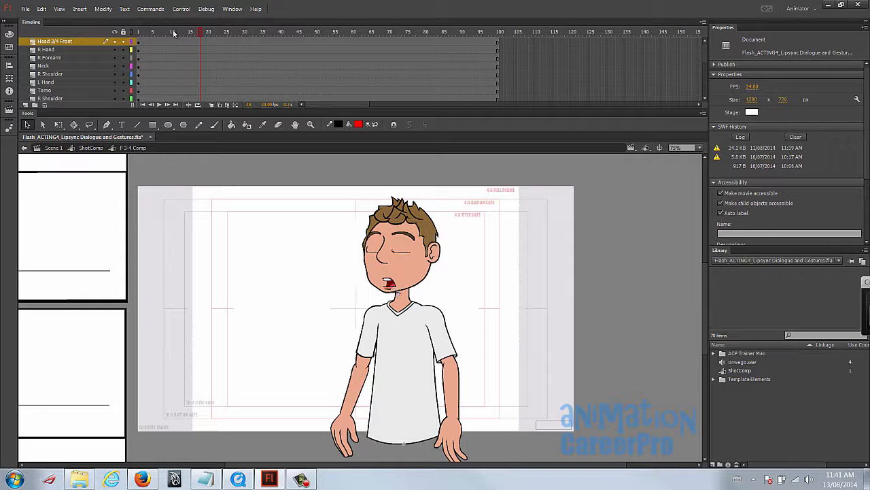
left_click(194, 34)
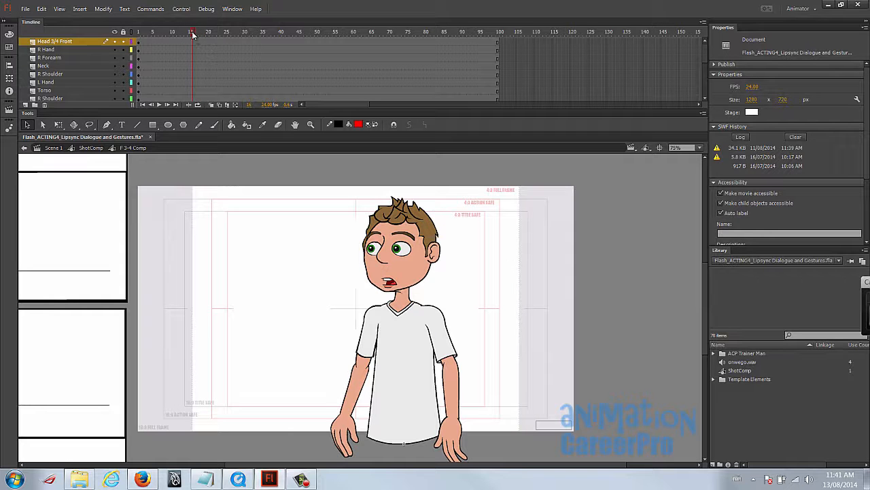
left_click_drag(192, 35, 196, 35)
- Insert keyframes at frame 16 on all the character layers from Head 3/4 Front to Shadow
left_click(195, 41)
scroll(195, 54, "down", 5)
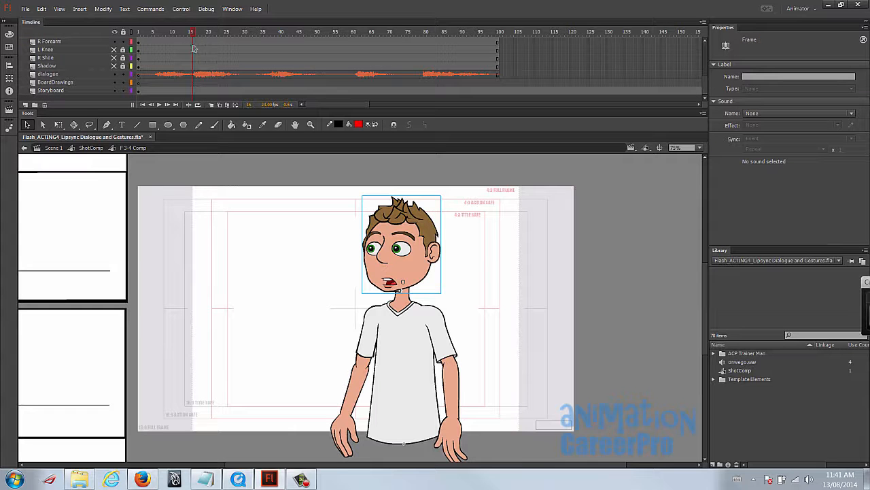
left_click(193, 66, "shift")
key("F6")
left_click(193, 34)
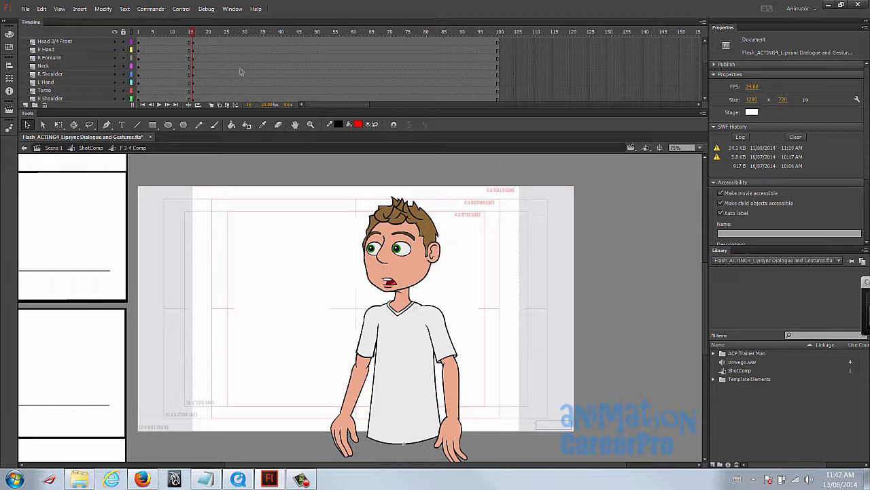
- Insert keyframes at frame 14 on all the character layers from Head 3/4 Front to Shadow
key("comma")
key("comma")
key("comma")
key("comma")
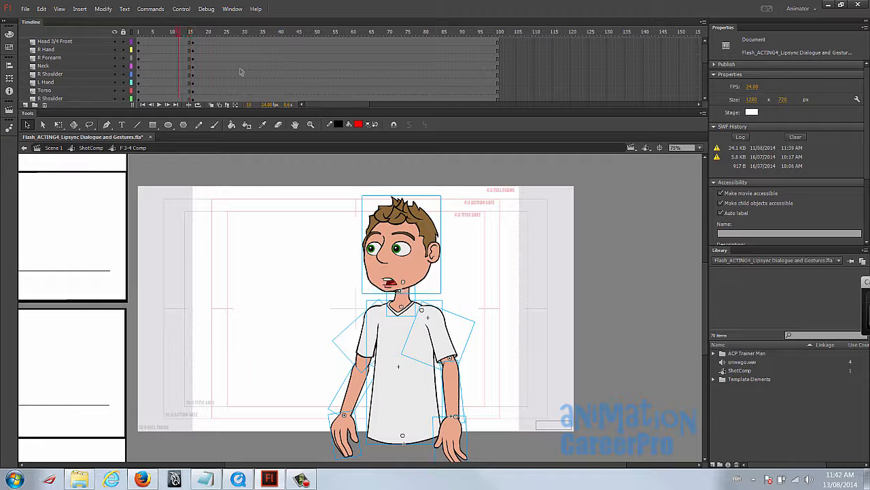
key("period")
key("period")
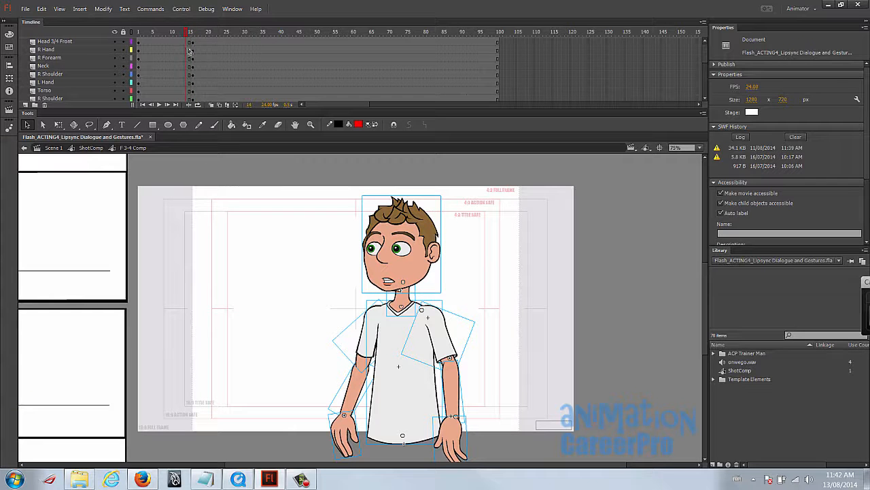
left_click(187, 42)
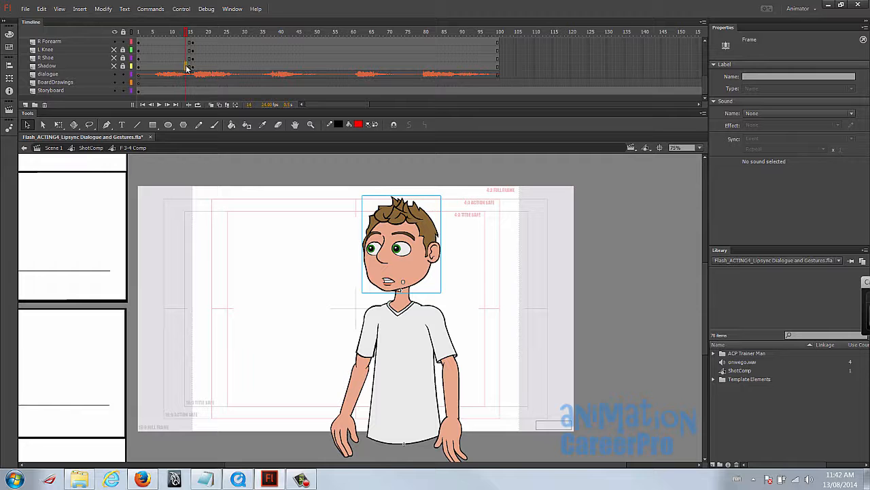
left_click(187, 67, "shift")
key("F6")
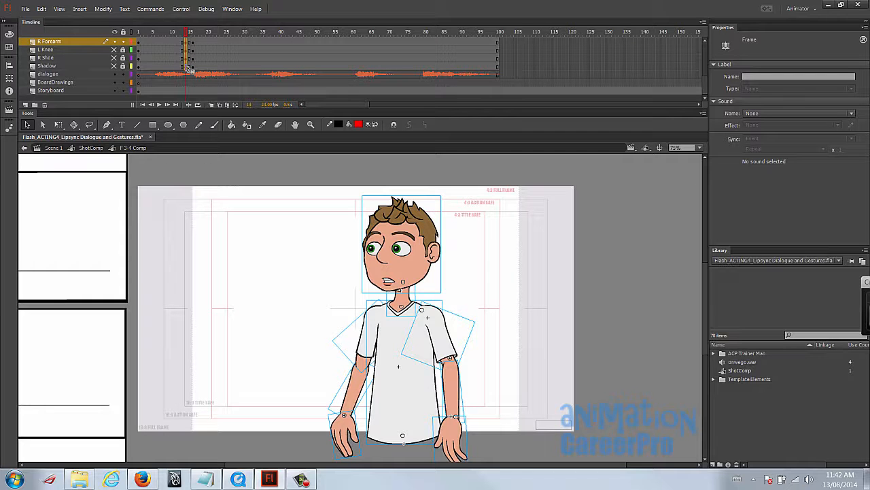
- Insert keyframes at frame 9 on all the character layers from Head 3/4 Front to Shadow
scroll(189, 70, "up", 5)
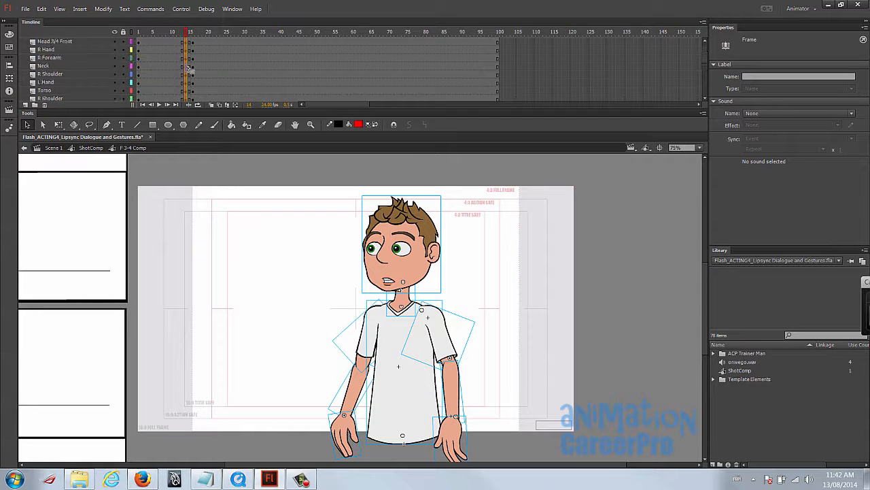
left_click(186, 31)
left_click_drag(186, 33, 176, 42)
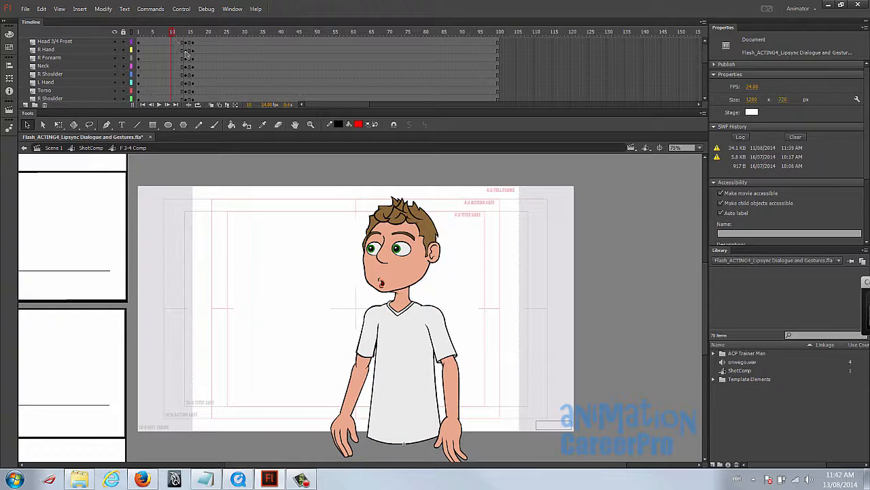
left_click_drag(172, 32, 170, 80)
- At frame 14, lower the whole character slightly, lean it forward about the waist and tilt the head forward
left_click(188, 34)
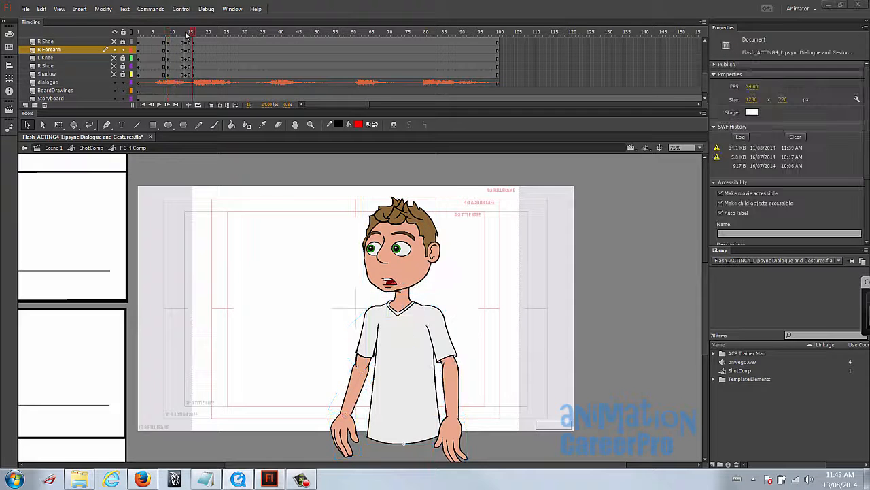
left_click(194, 32)
key("ctrl+a")
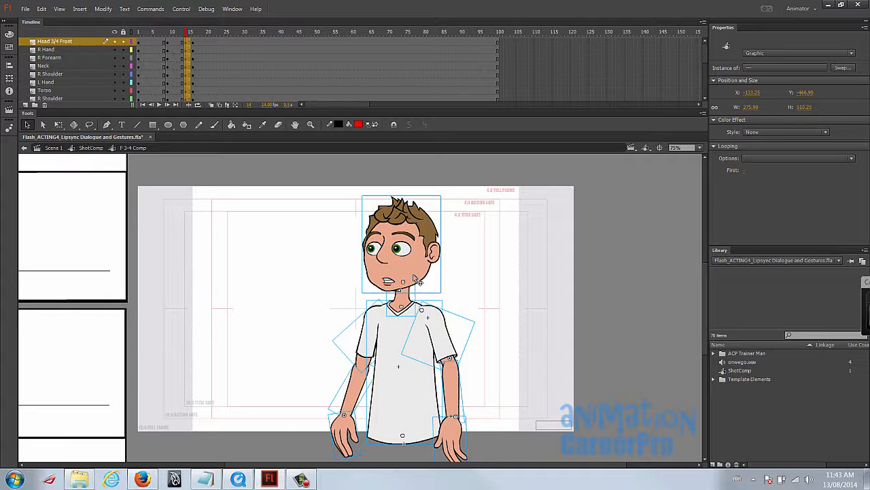
left_click_drag(404, 269, 400, 277)
key("q")
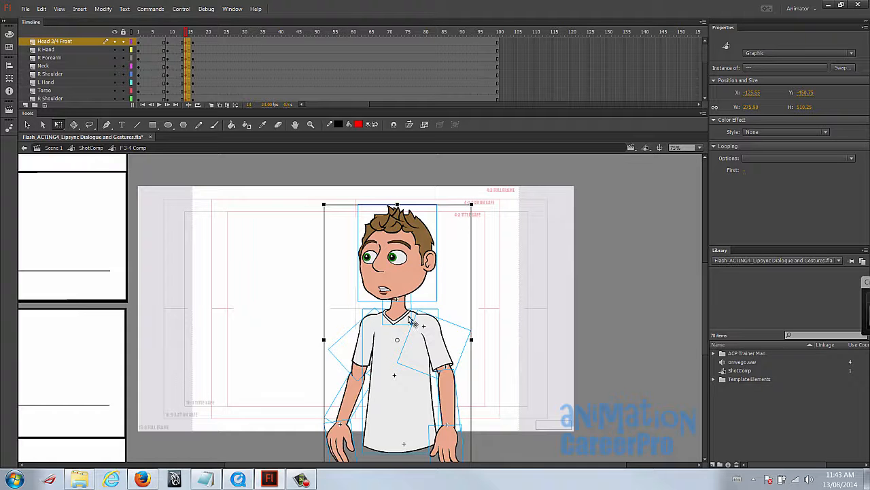
left_click_drag(400, 344, 403, 429)
left_click_drag(478, 207, 429, 214)
left_click(502, 235)
left_click(404, 257)
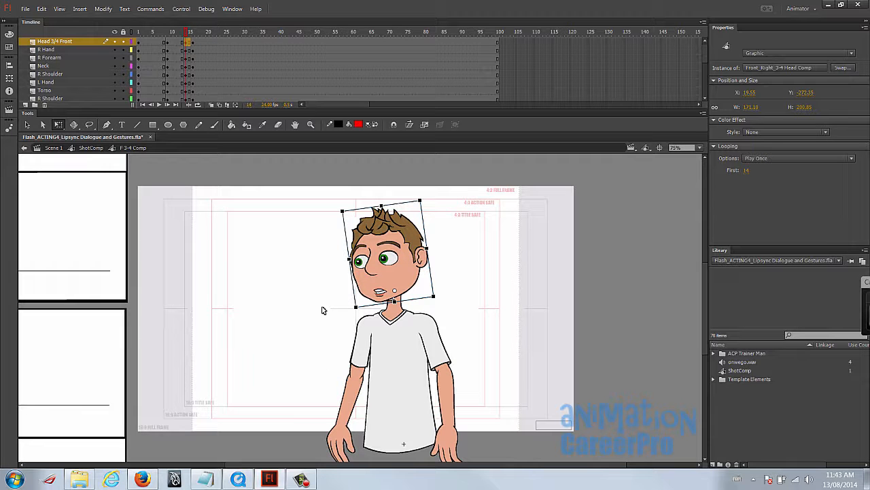
- Swing the R Shoulder arm outward from the torso at frame 14 and bend its forearm back inward
left_click(454, 423)
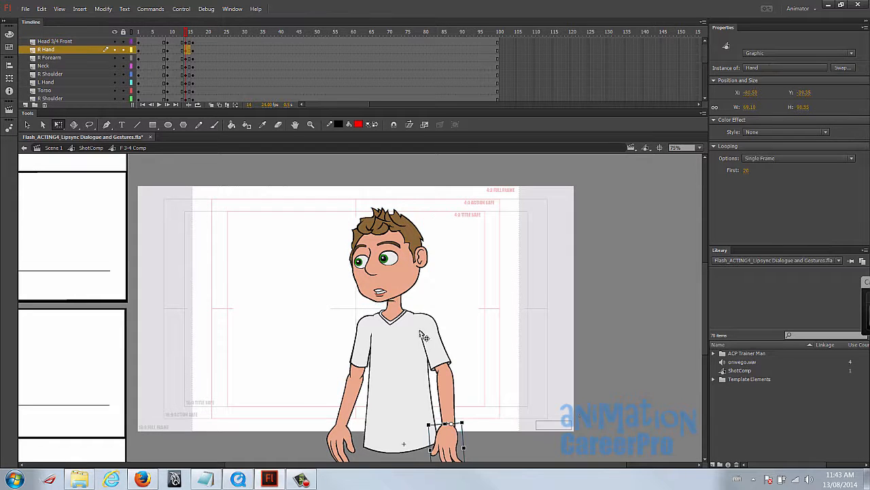
left_click(435, 342)
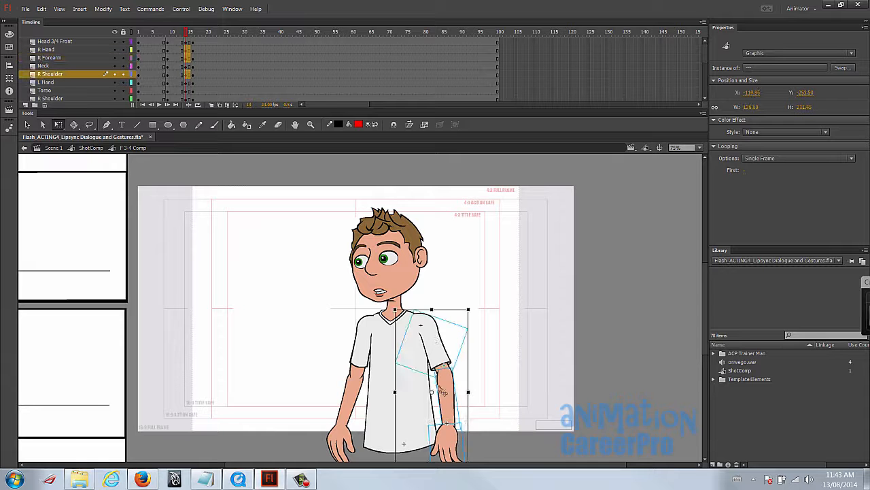
left_click_drag(472, 313, 517, 302)
scroll(516, 301, "down", 1)
scroll(517, 301, "up", 1)
left_click(454, 310, "shift")
left_click_drag(510, 332, 507, 356)
- Rotate the R Hand inward across the waist and realign it with the end of the R Forearm
left_click(445, 419)
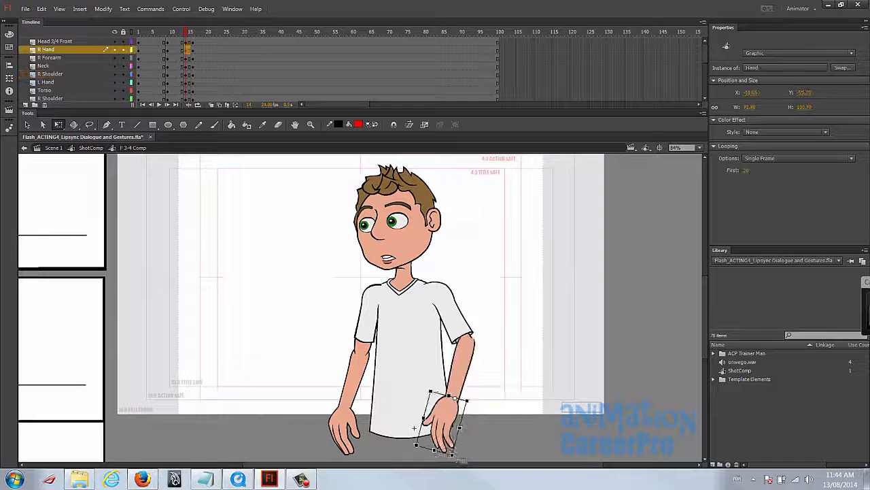
left_click_drag(474, 400, 477, 418)
left_click(465, 371, "shift")
key("z")
left_click(468, 338)
left_click(365, 309)
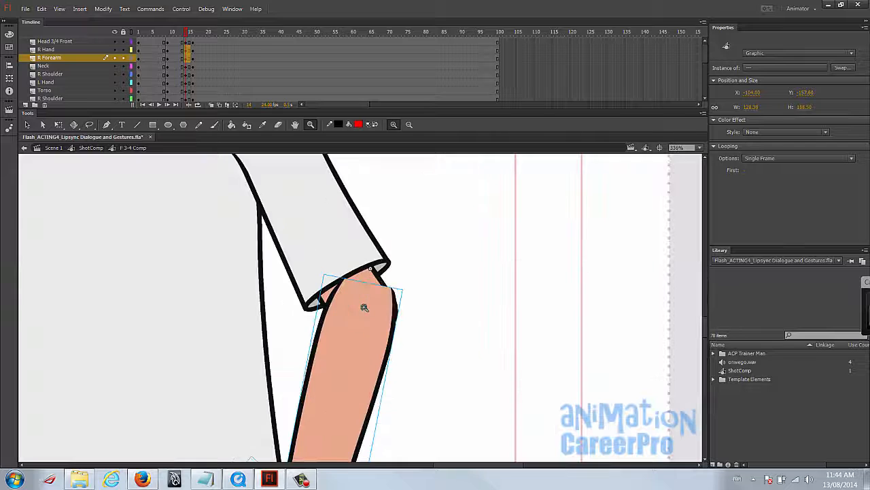
left_click(351, 326, "alt")
left_click(358, 330, "alt")
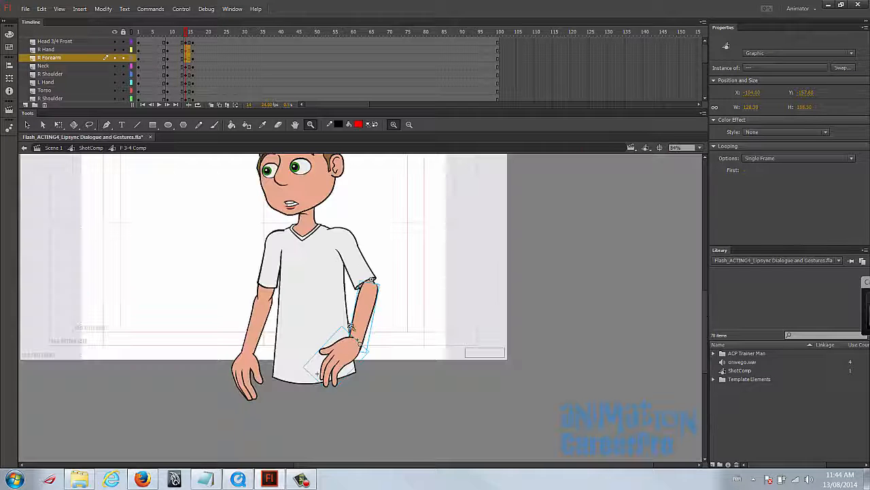
left_click(318, 295)
left_click_drag(410, 321, 371, 255)
key("v")
left_click_drag(391, 342, 394, 348)
left_click(470, 299)
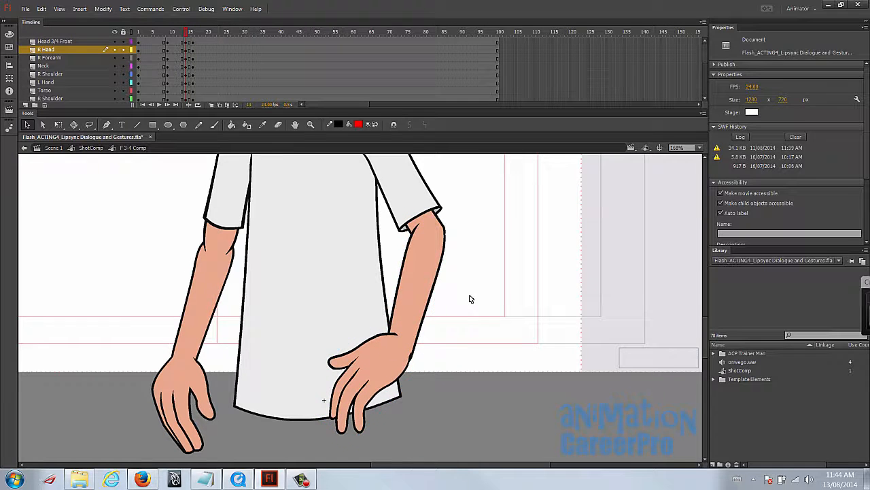
- Rotate the opposite arm's forearm and L Hand together about the elbow at frame 14
key("z")
left_click(307, 279, "alt")
left_click_drag(316, 281, 340, 305)
key("v")
left_click(324, 391)
left_click(336, 354, "shift")
key("q")
left_click_drag(369, 433, 351, 434)
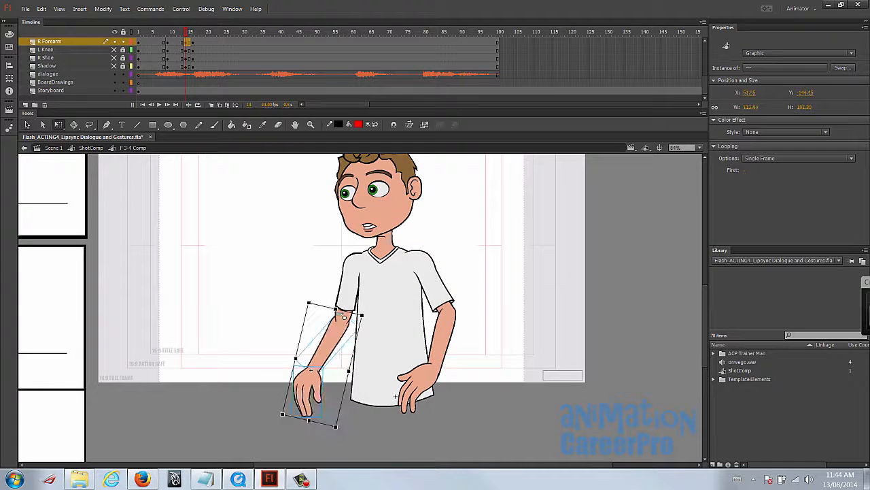
- Rotate that whole arm about its shoulder joint, angling the upper arm away from the torso
left_click(348, 282, "shift")
left_click_drag(342, 331, 357, 259)
left_click_drag(400, 423, 424, 416)
left_click(436, 444)
left_click(336, 394)
left_click(342, 346, "shift")
left_click(349, 284, "shift")
left_click_drag(354, 336, 356, 260)
left_click_drag(398, 424, 362, 430)
- Bend that arm's forearm at the elbow so the hand turns inward across the waist
left_click(345, 284, "shift")
left_click_drag(317, 358, 337, 319)
left_click_drag(354, 413, 406, 378)
left_click_drag(446, 276, 431, 297)
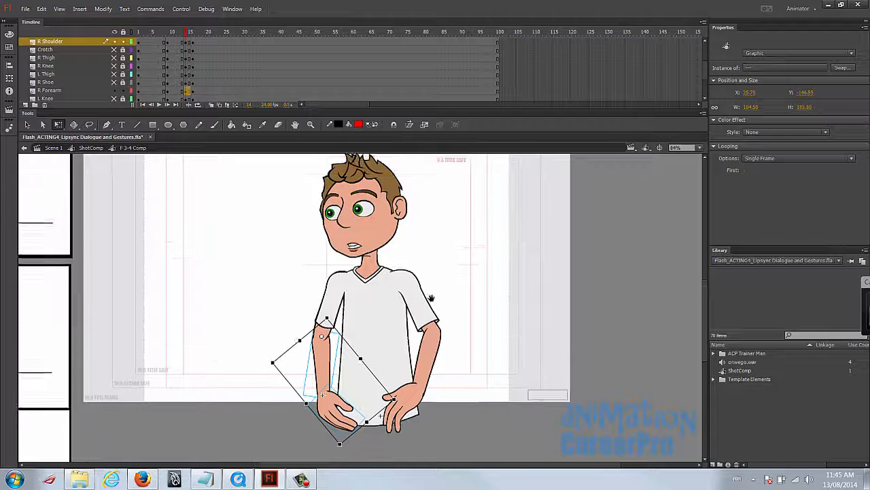
left_click(445, 254)
- Squash the whole frame 14 pose slightly shorter and wider from its base, and skew it slightly forward
left_click_drag(187, 32, 187, 38)
left_click_drag(265, 163, 260, 191)
left_click_drag(258, 181, 508, 457)
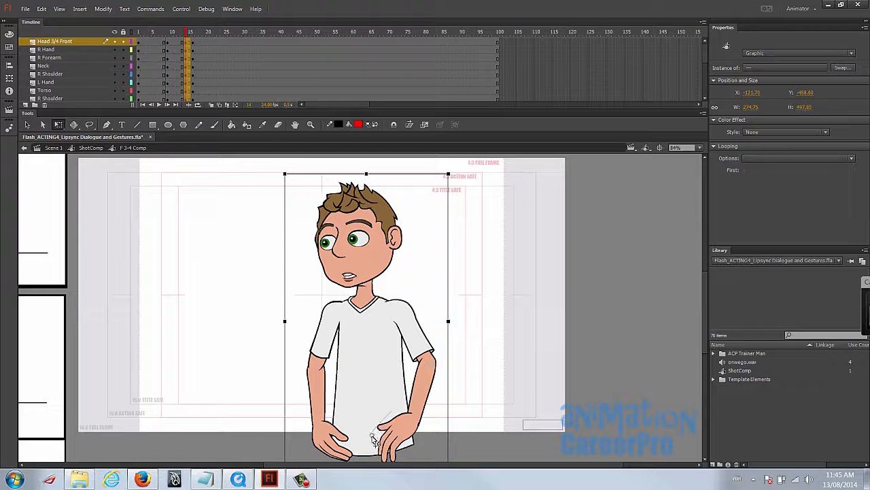
left_click_drag(366, 174, 366, 179)
left_click_drag(286, 323, 282, 323)
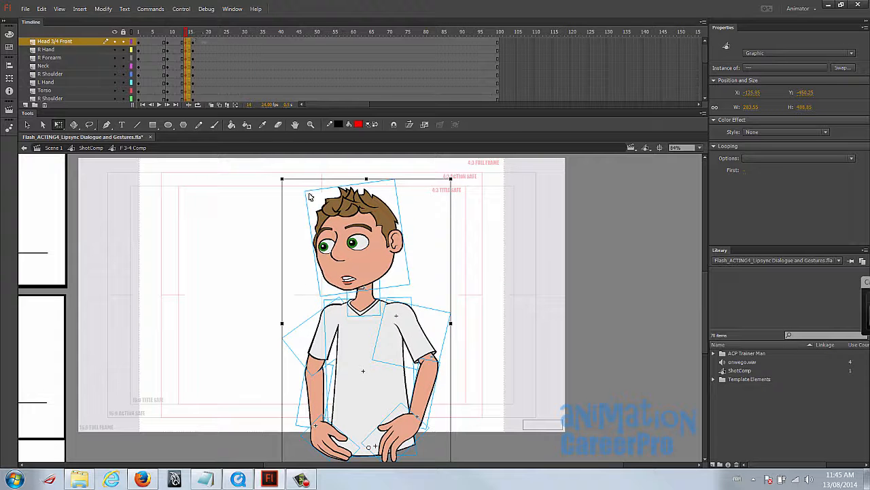
left_click_drag(342, 178, 338, 179)
left_click_drag(187, 33, 190, 34)
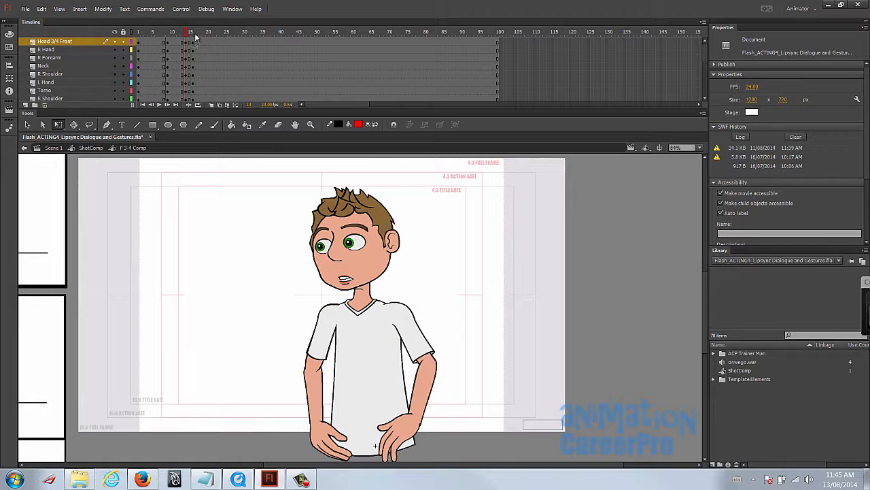
- Compare the character's poses at frames 9, 14 and 16
left_click(196, 40)
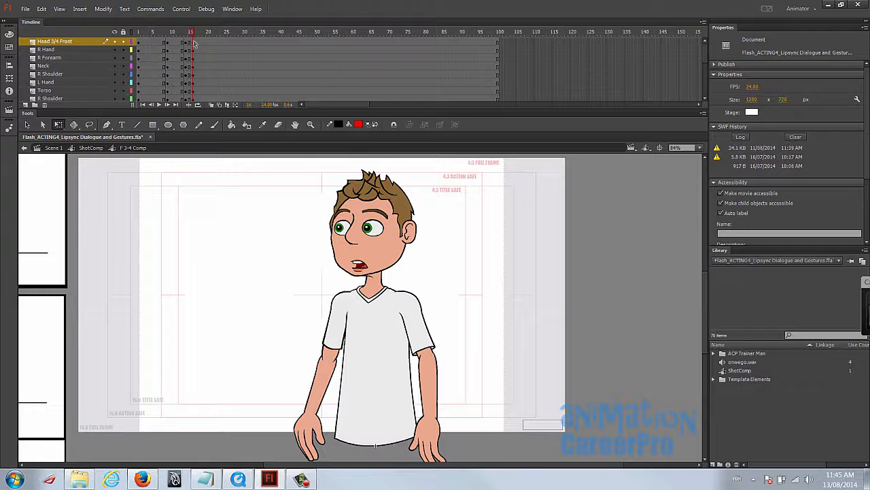
left_click(194, 98, "shift")
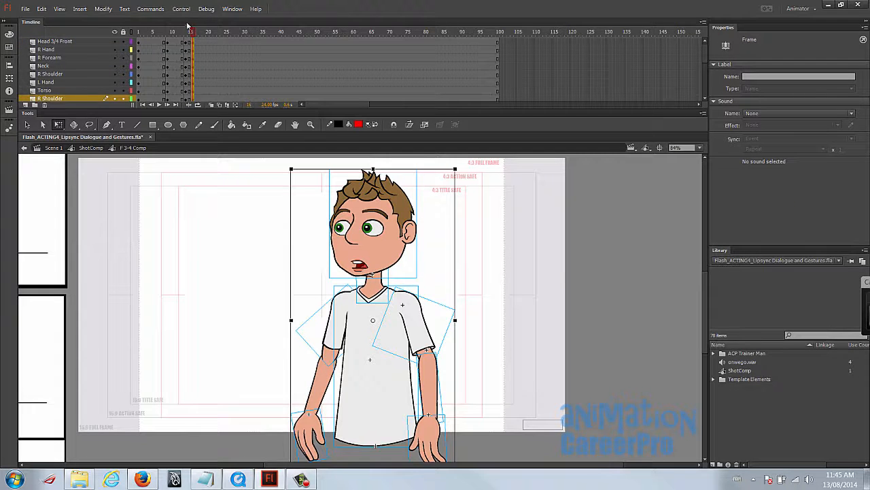
left_click_drag(194, 33, 187, 32)
key("ctrl+a")
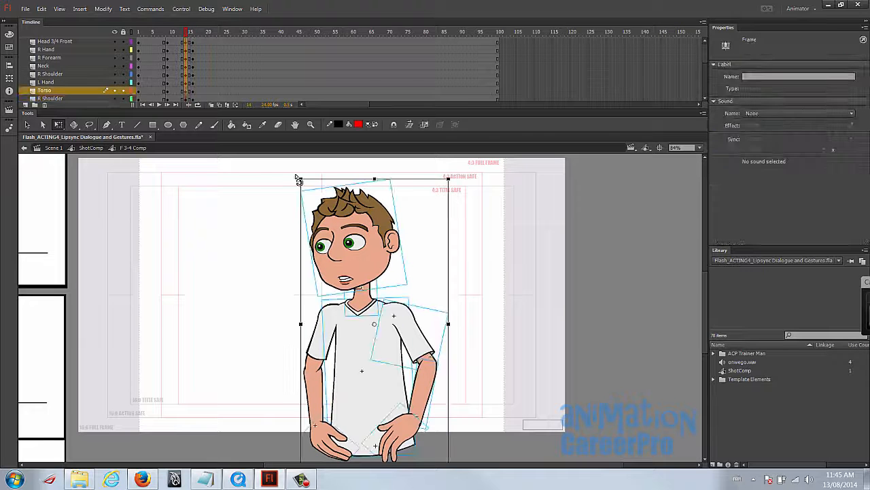
left_click(193, 33)
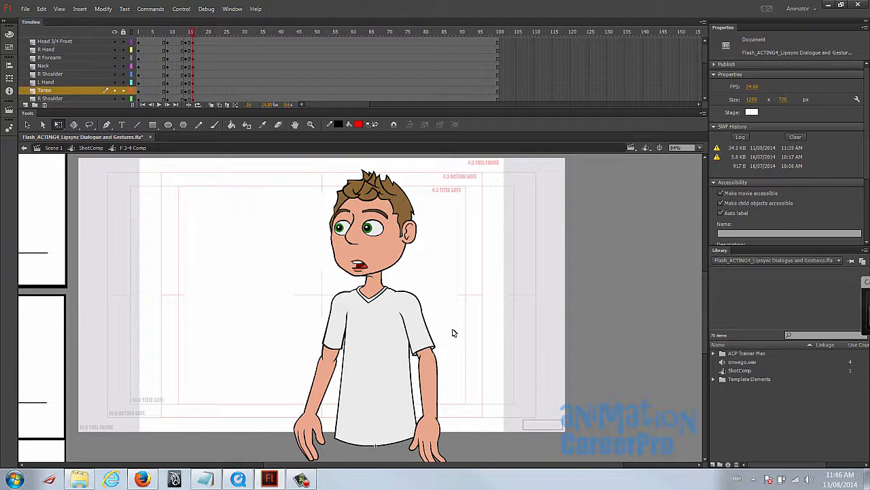
left_click(186, 33)
left_click(169, 32)
left_click(172, 33)
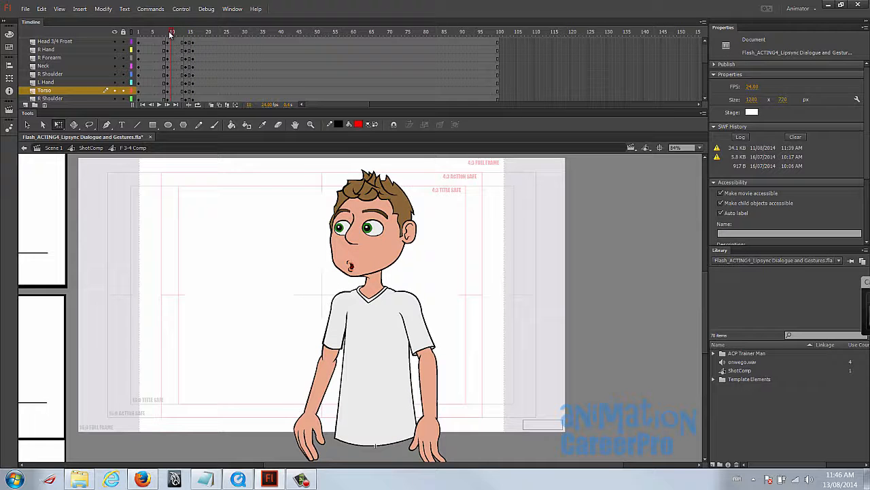
left_click(190, 33)
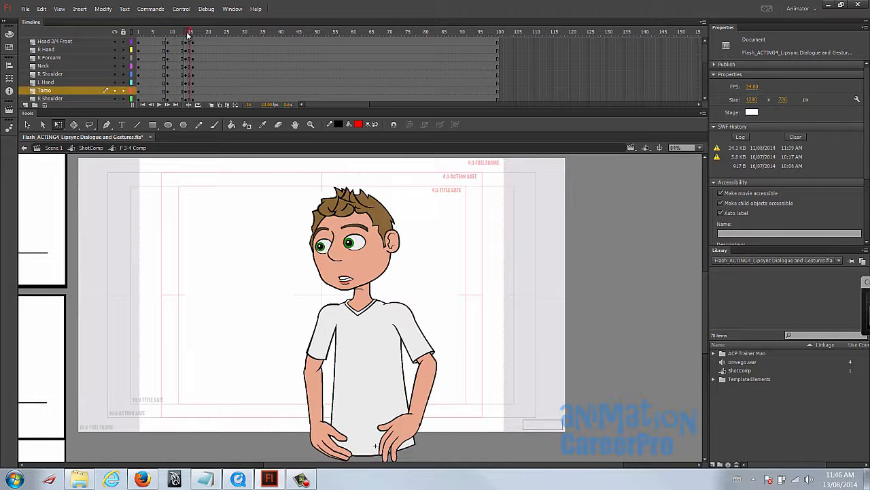
- At frame 16, turn on onion skinning and lean the whole character backward about its waist
left_click_drag(168, 34, 191, 32)
left_click_drag(274, 190, 566, 462)
left_click_drag(375, 319, 373, 442)
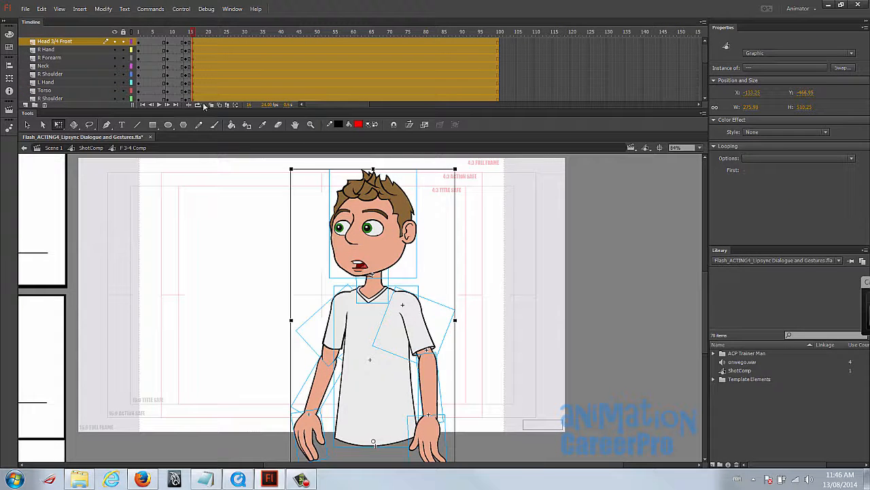
left_click(213, 106)
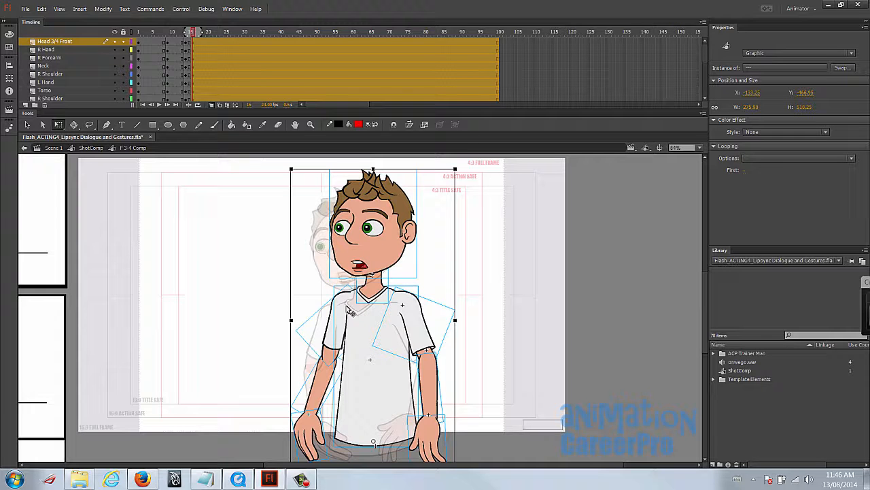
left_click_drag(460, 170, 476, 178)
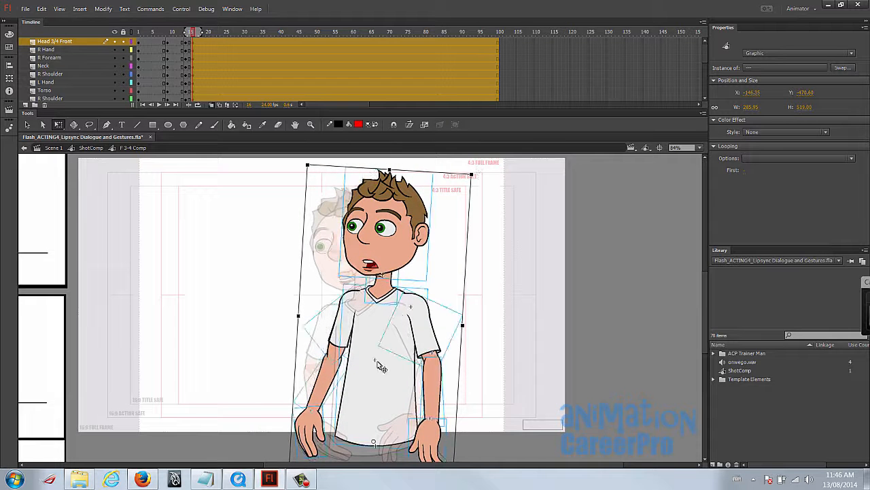
- Swing the R Shoulder arm outward at frame 16, rotating the upper arm, forearm and hand away from the torso
left_click(413, 286)
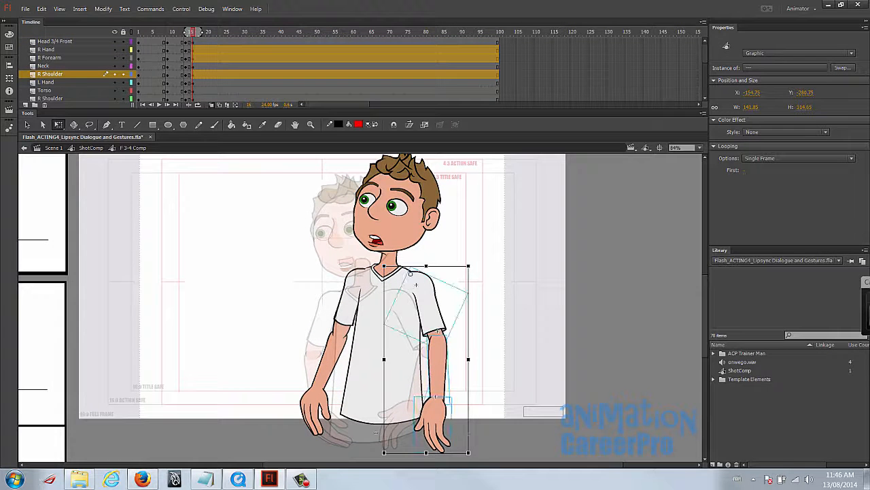
left_click_drag(478, 459, 528, 425)
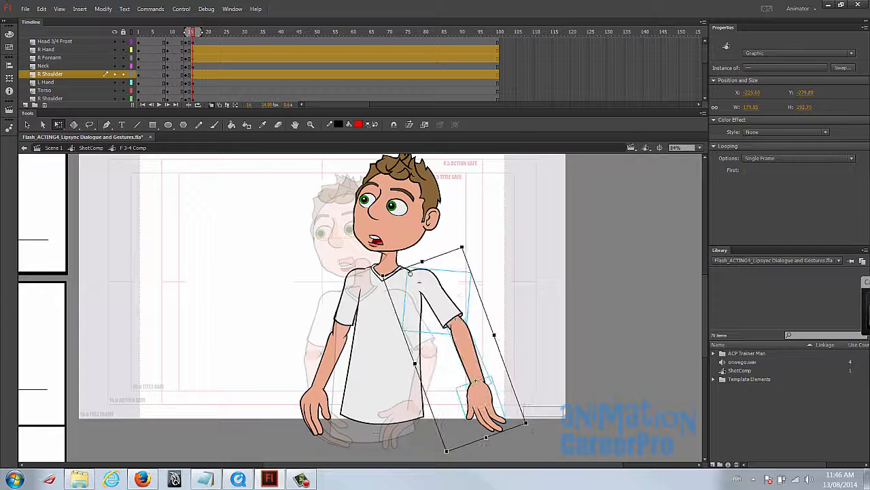
left_click(445, 306, "shift")
left_click_drag(478, 379, 463, 323)
mouse_move(444, 443)
left_mouse_down()
mouse_move(474, 441)
mouse_move(452, 442)
left_mouse_up()
left_click(448, 301, "shift")
left_click_drag(459, 354, 420, 283)
left_click_drag(400, 443, 412, 443)
left_click(495, 328)
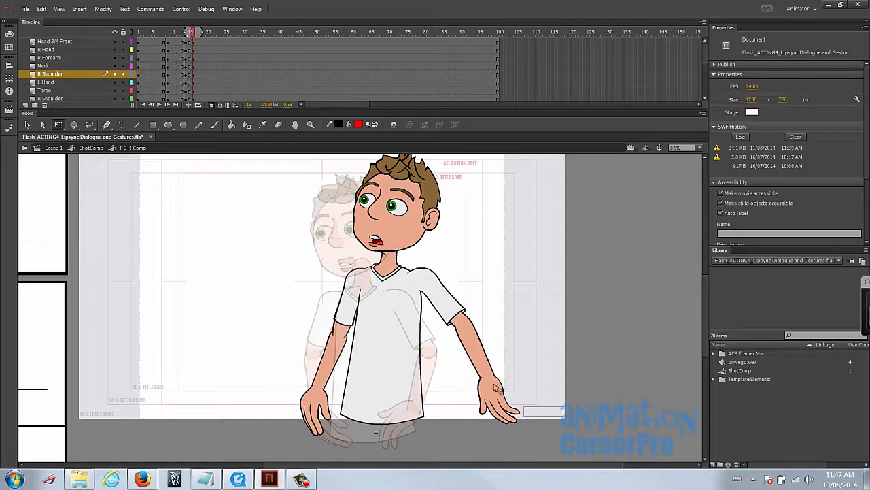
left_click(491, 376)
- Swing the opposite arm outward from its shoulder at frame 16, and rotate the L Hand outward at the wrist
left_click(327, 355)
left_click(344, 303, "shift")
left_click_drag(345, 347, 364, 273)
left_click_drag(401, 439, 341, 442)
left_click_drag(352, 289, 355, 292)
left_click_drag(393, 413, 386, 414)
left_click(428, 322)
left_click(269, 375)
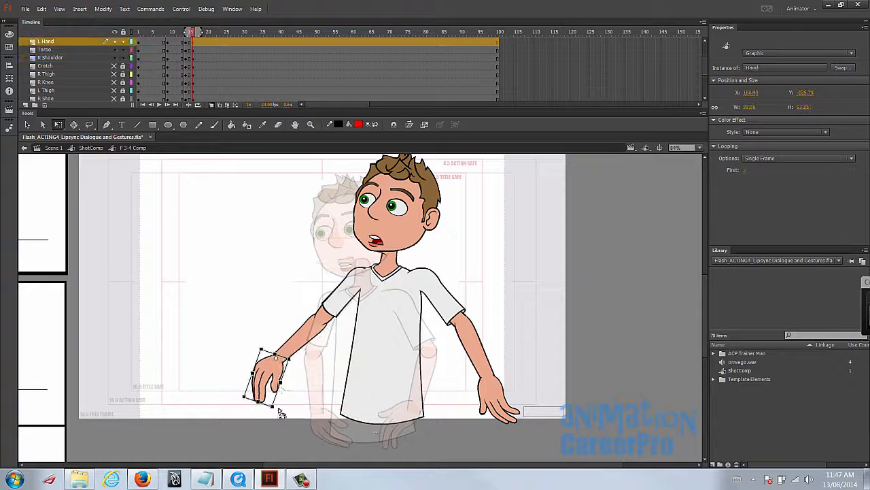
left_click_drag(280, 409, 255, 405)
- Switch the R Hand to drawing 14 at frame 16, mirror it horizontally and rotate it into an open palm
left_click(497, 398)
left_click(746, 172)
key("Up")
key("Up")
key("Up")
key("Up")
key("Up")
key("Up")
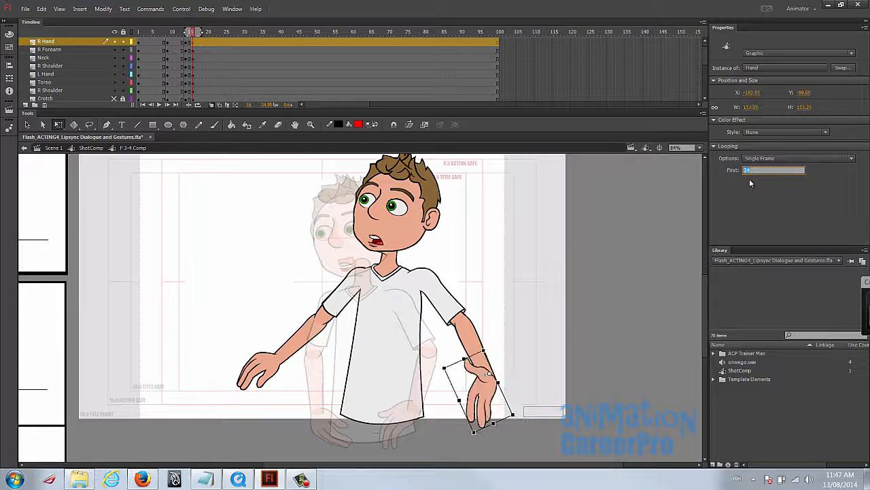
left_click_drag(459, 400, 537, 370)
left_click_drag(552, 410, 533, 432)
left_click_drag(509, 390, 509, 395)
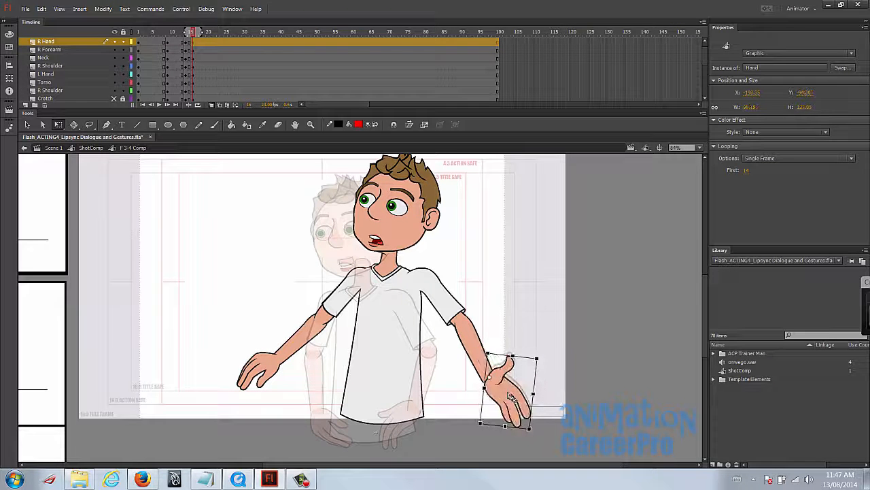
- Shorten the R Forearm along its length and move the R Hand to rejoin the wrist
left_click(467, 340)
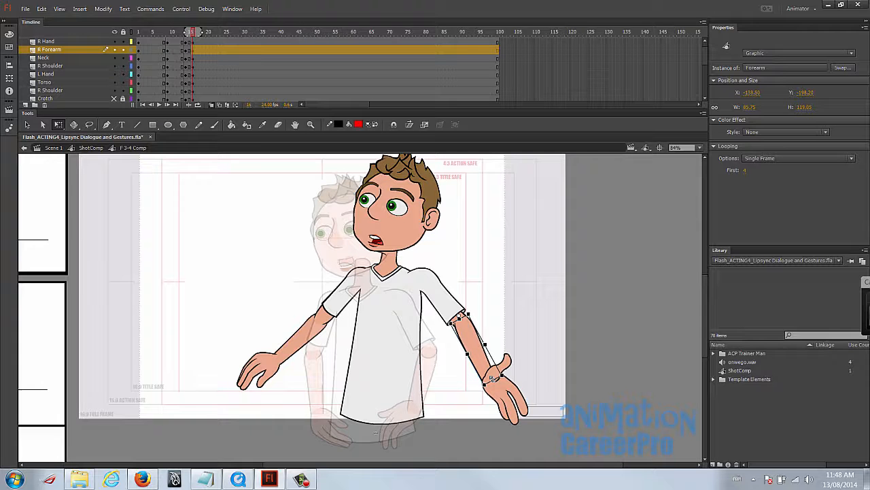
left_click_drag(492, 377, 478, 361)
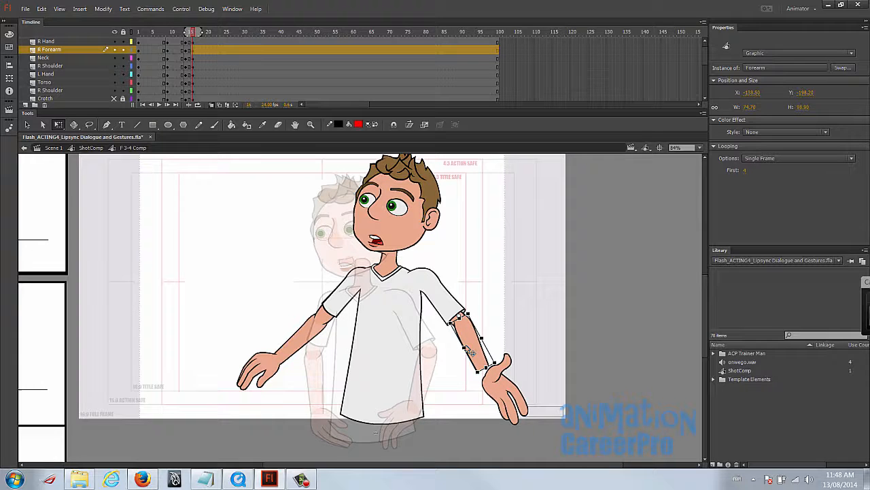
key("z")
left_click(464, 346)
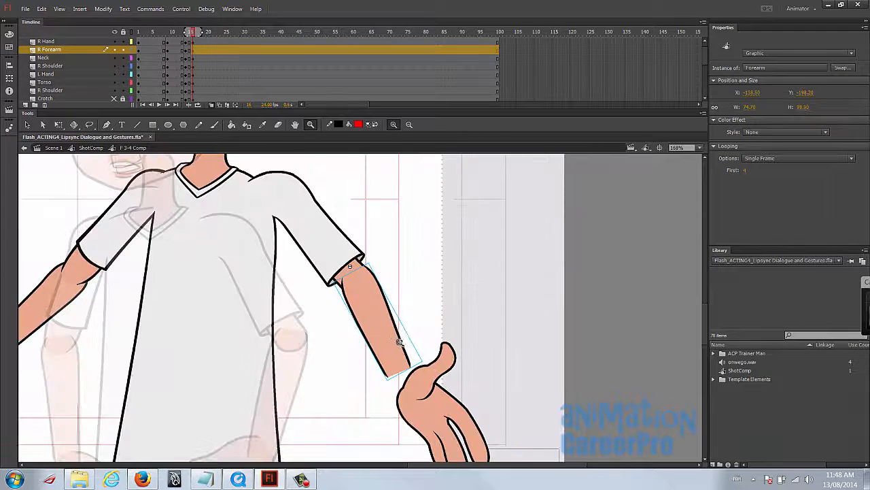
key("q")
left_click_drag(373, 294, 372, 297)
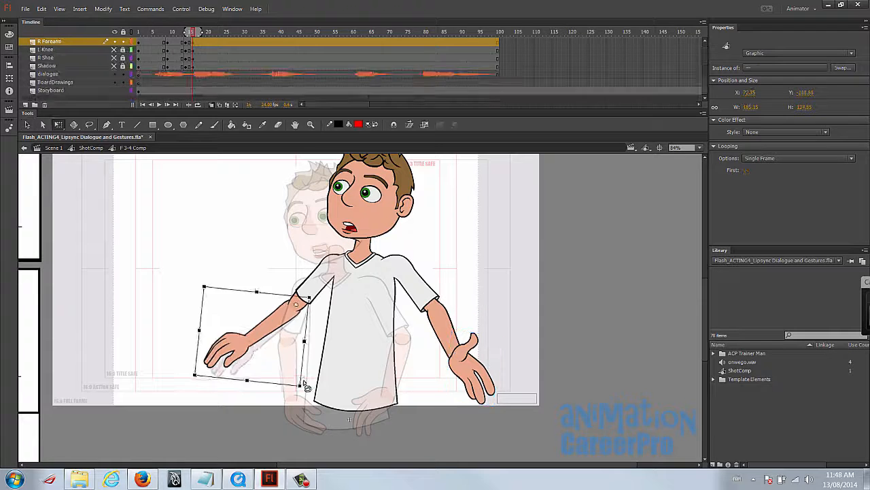
- Swing the opposite forearm and hand up from the elbow, then set the L Hand to drawing 8 and rotate it palm up
left_click_drag(306, 384, 292, 377)
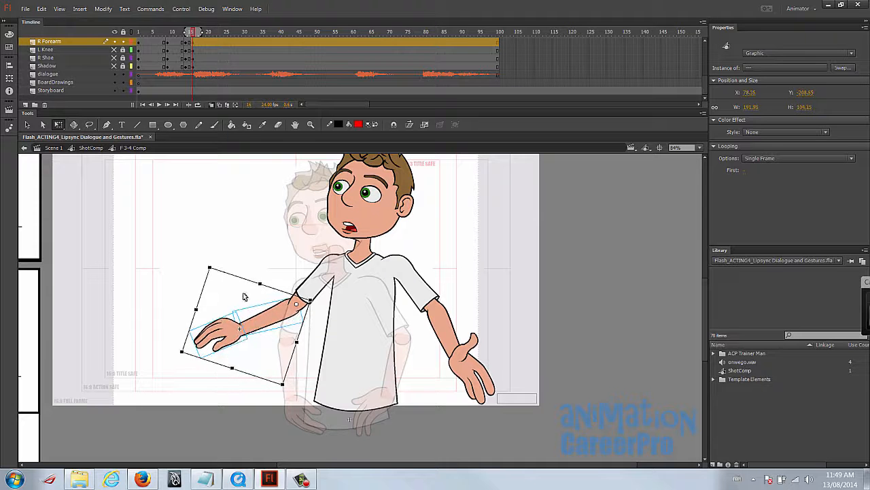
left_click(217, 255)
left_click(241, 333)
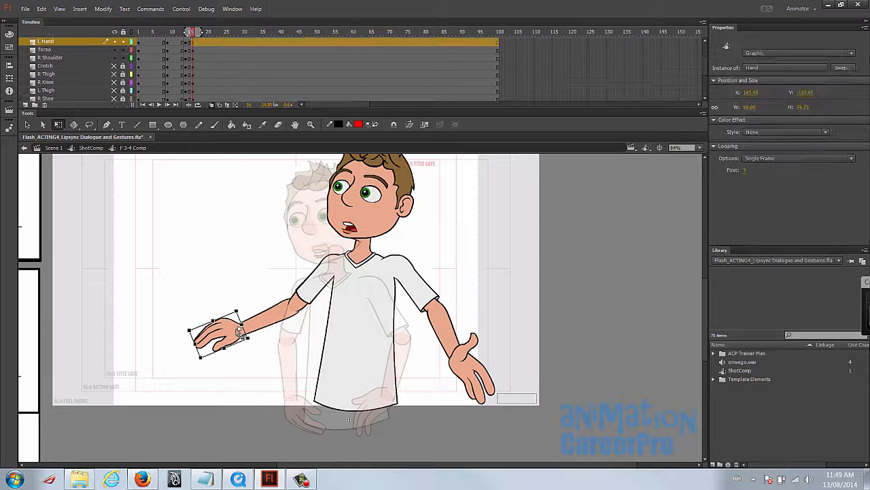
left_click(748, 170)
type("8")
key("Return")
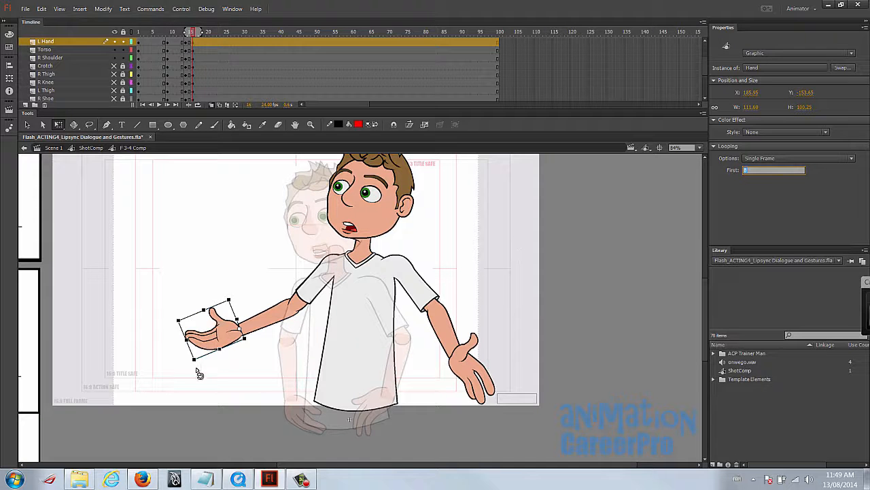
left_click(194, 377)
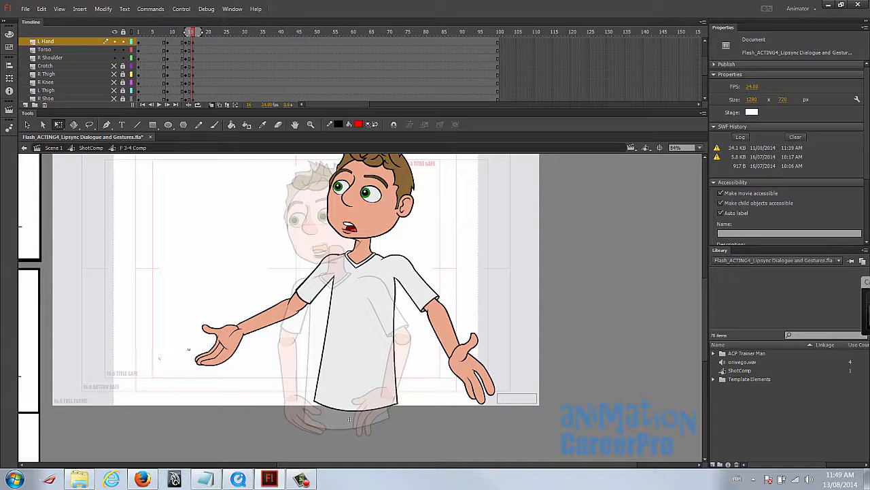
key("b")
mouse_move(158, 358)
left_mouse_down()
mouse_move(214, 358)
mouse_move(306, 293)
mouse_move(376, 277)
mouse_move(476, 351)
mouse_move(507, 397)
left_mouse_up()
key("ctrl+z")
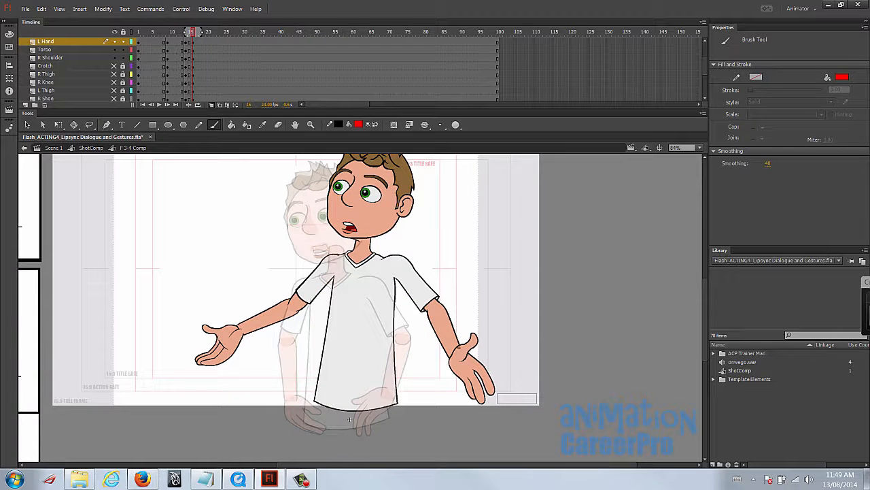
- Select the R Shoulder, R Forearm and R Hand at frame 16 and rotate the arm slightly outward
key("v")
left_click(424, 292)
left_click(464, 355, "shift")
left_click(440, 328, "shift")
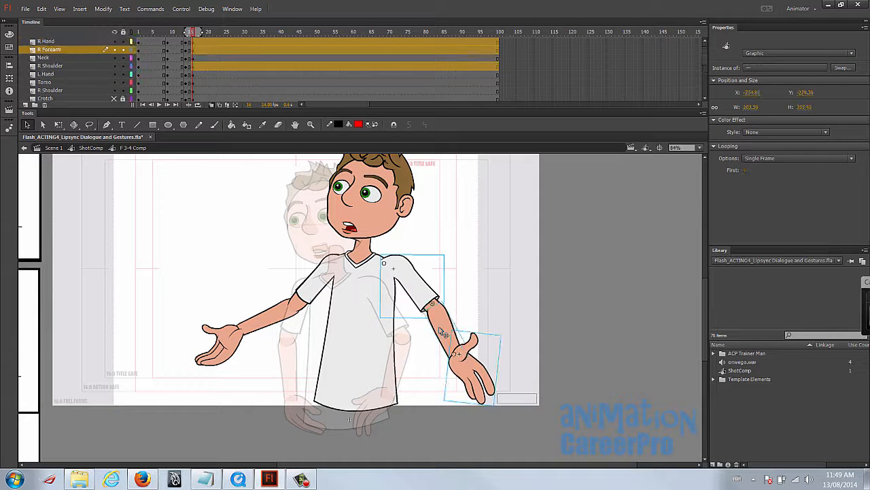
- Play the animation from frame 1 and scrub through the dialogue around frames 38 to 40
left_click(141, 32)
key("Return")
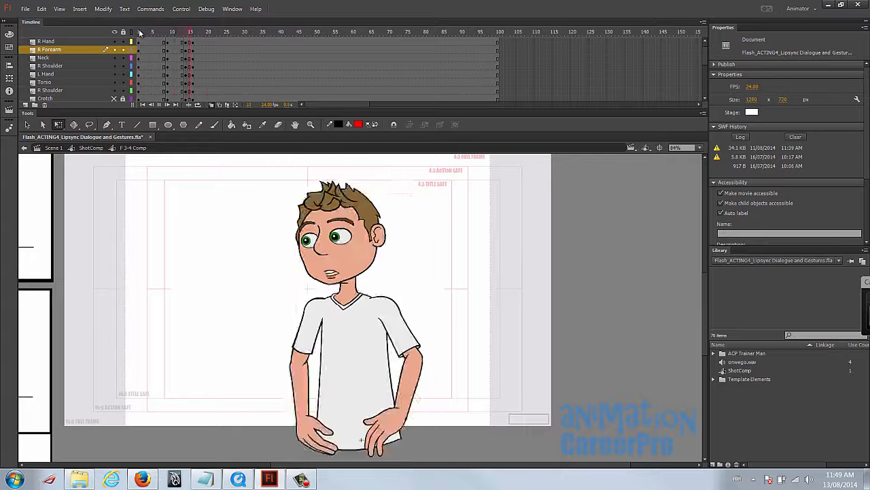
left_click(278, 45)
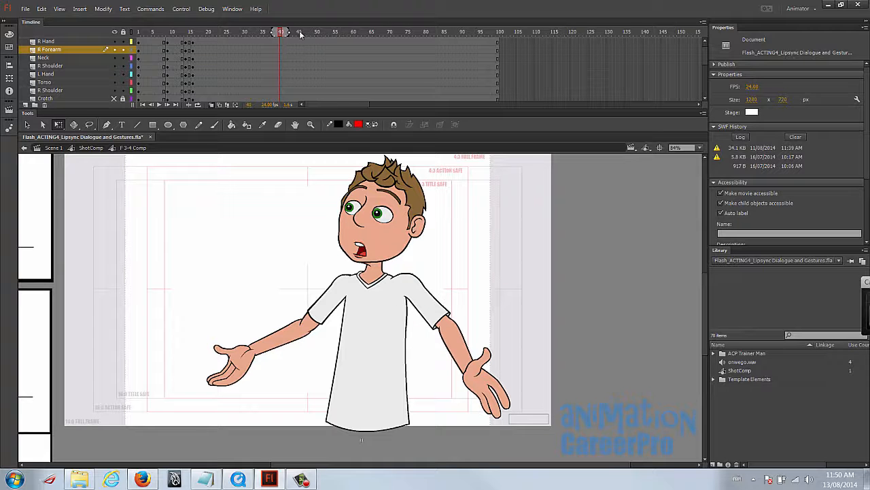
mouse_move(280, 43)
left_mouse_down()
mouse_move(257, 39)
mouse_move(274, 38)
left_mouse_up()
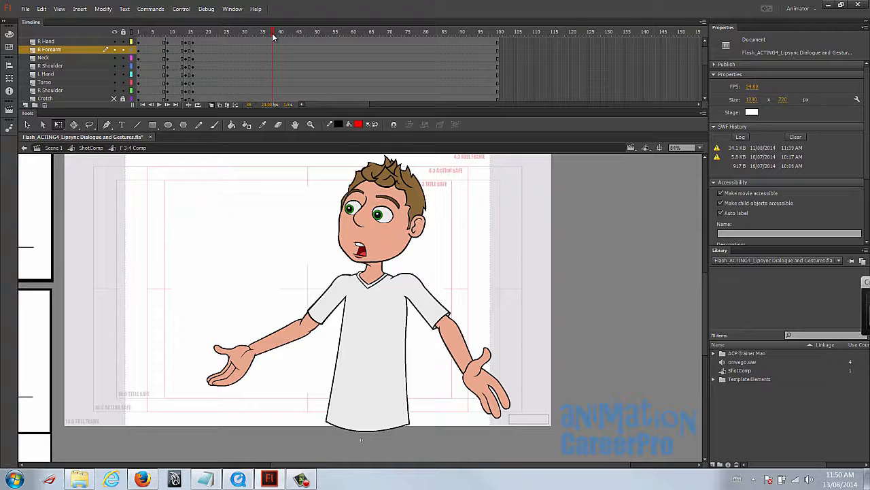
left_click_drag(277, 37, 278, 37)
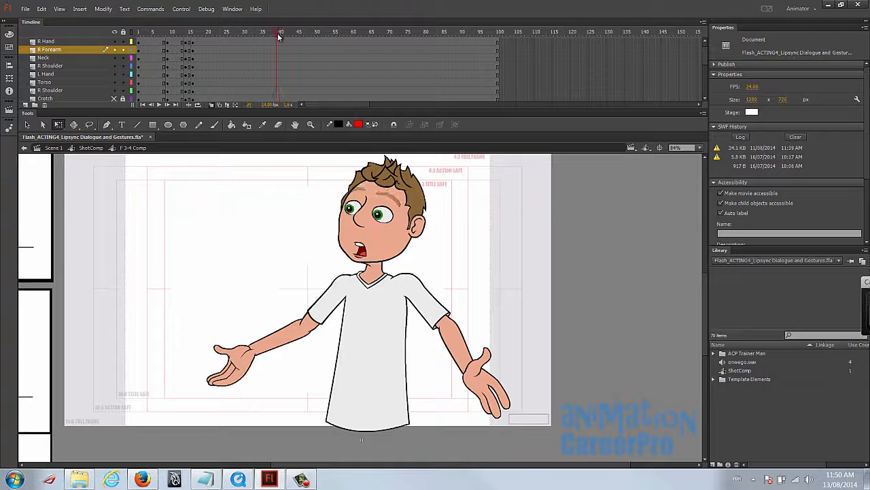
- Insert keyframes at frame 39 on all character layers from Head 3/4 Front to Shadow
left_click(277, 43)
scroll(277, 52, "up", 1)
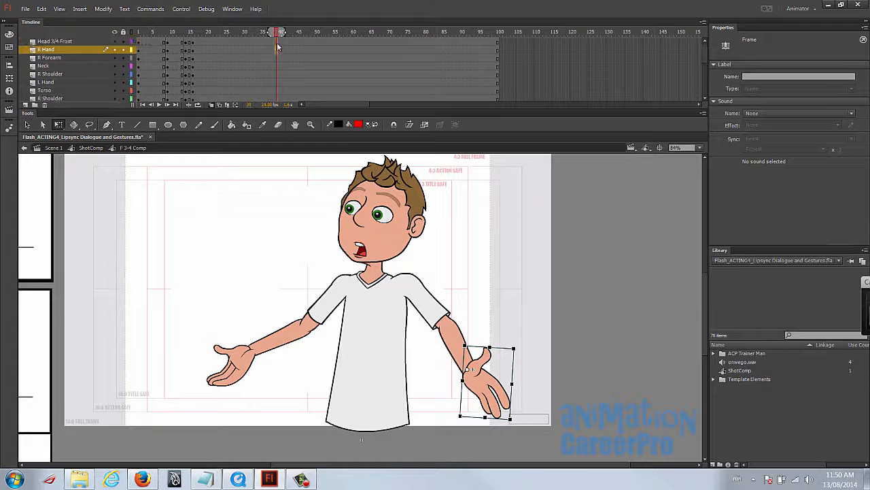
left_click(277, 42)
scroll(277, 45, "down", 8)
left_click(278, 67, "shift")
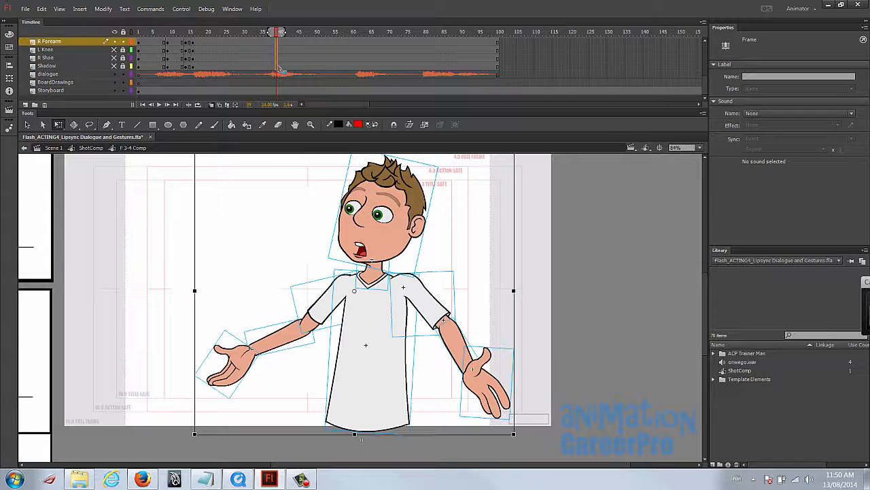
scroll(282, 72, "up", 8)
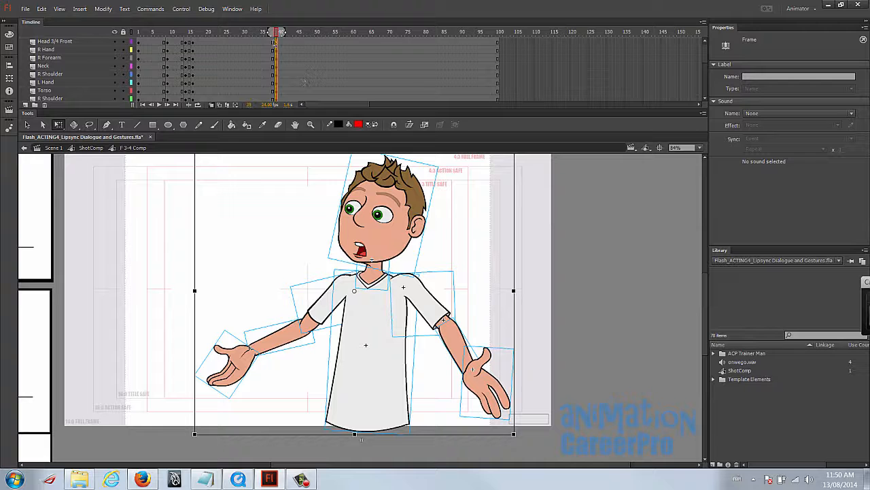
- Insert keyframes at frame 37 on all character layers from Head 3/4 Front to Shadow
left_click(276, 32)
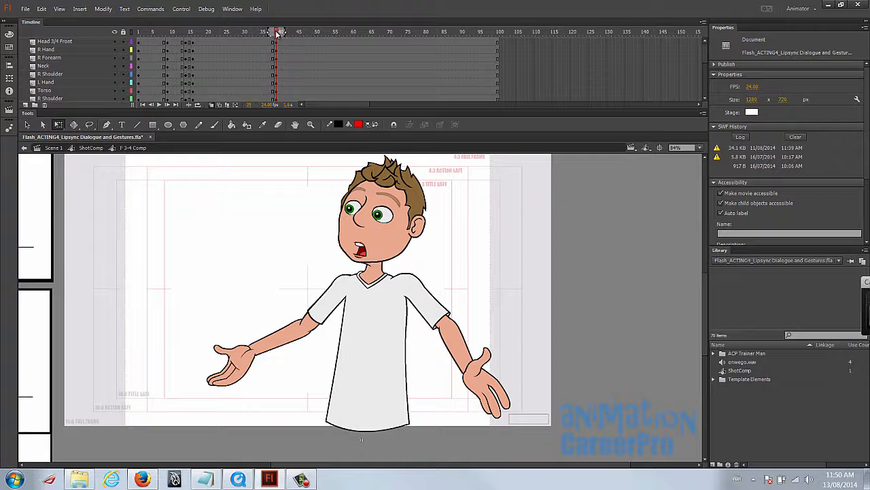
left_click_drag(276, 32, 270, 33)
left_click(270, 42)
scroll(270, 73, "down", 6)
left_click(271, 74, "shift")
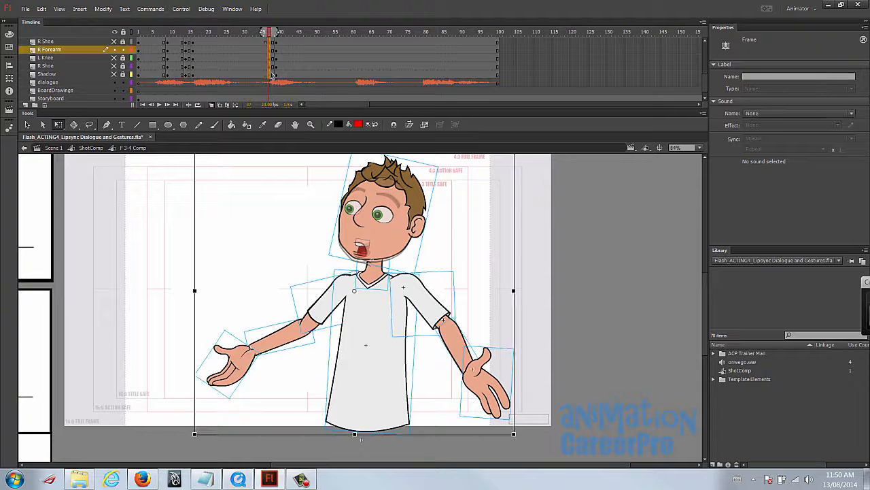
scroll(275, 74, "up", 6)
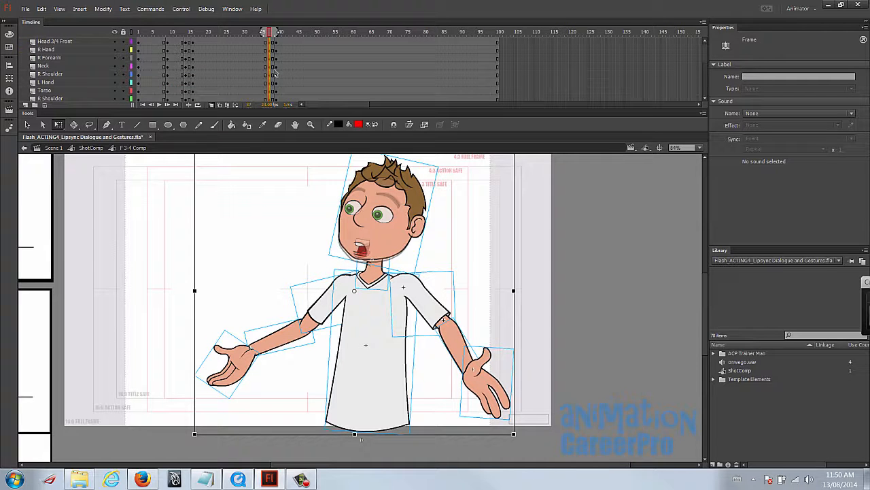
- Insert keyframes at frame 32 on all character layers from Head 3/4 Front to Shadow
left_click(269, 34)
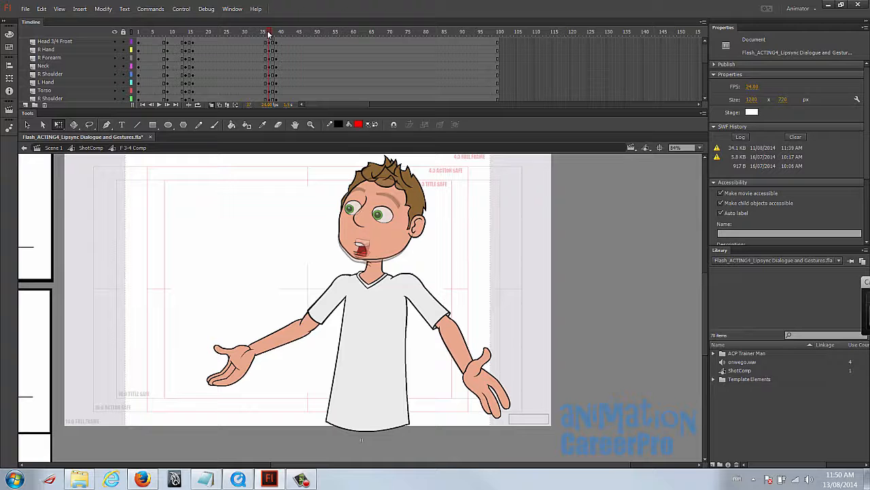
left_click_drag(268, 34, 252, 41)
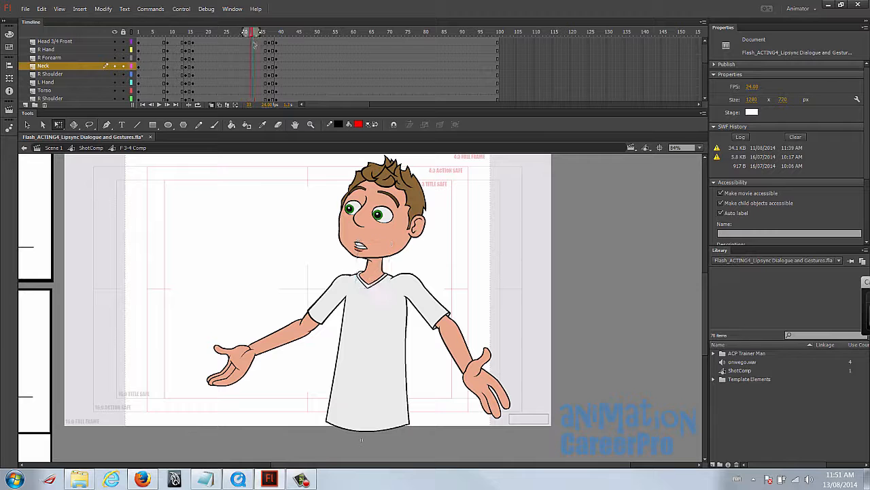
left_click(250, 43)
scroll(253, 58, "down", 5)
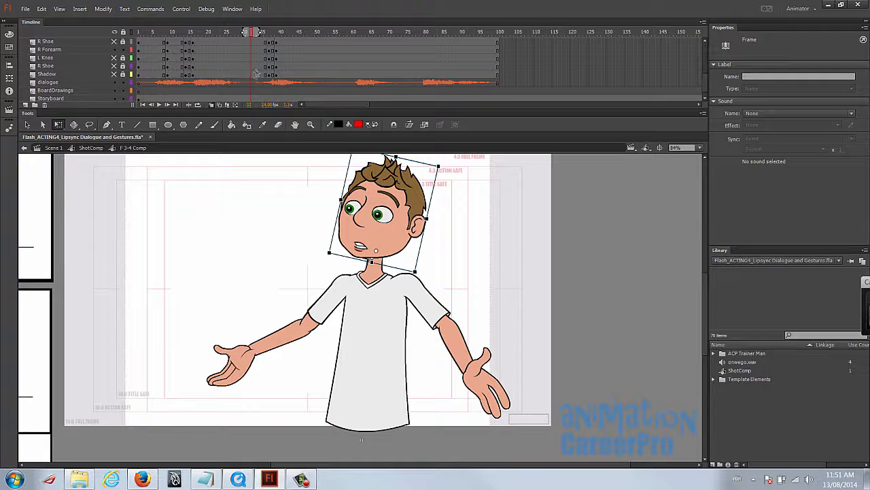
left_click(252, 75, "shift")
scroll(258, 90, "up", 5)
- Return to frame 37 and select every visible part of the character
left_click_drag(251, 34, 269, 40)
left_click(270, 50)
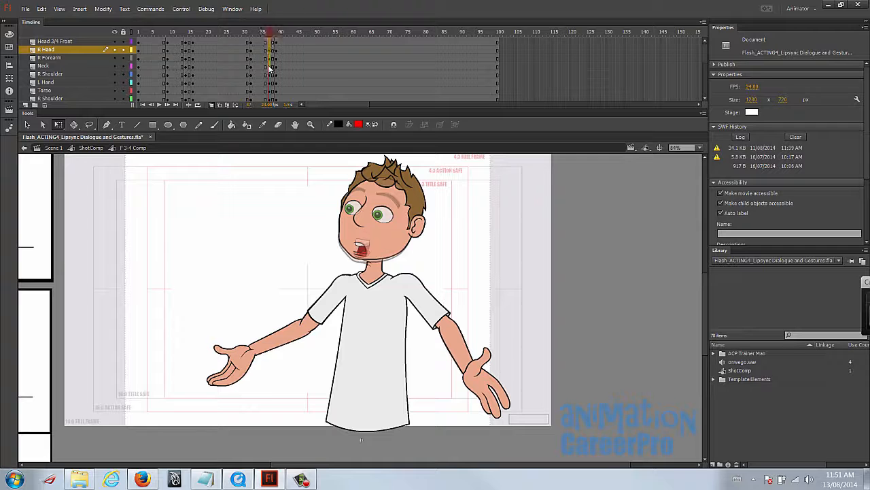
left_click(270, 42)
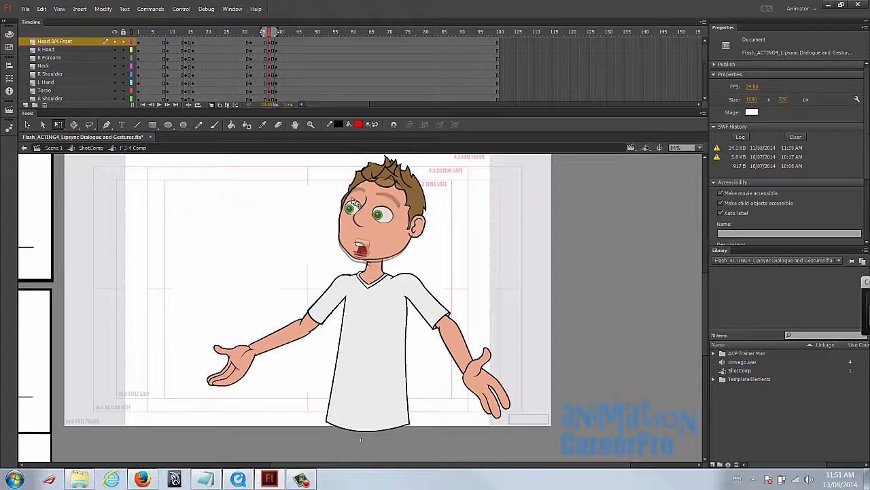
left_click_drag(202, 198, 554, 413)
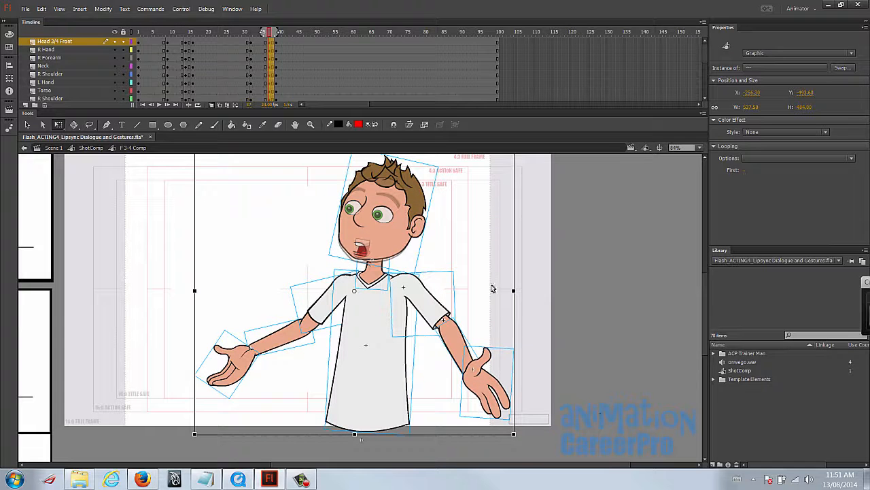
key("b")
mouse_move(302, 168)
left_mouse_down()
mouse_move(318, 196)
mouse_move(358, 418)
left_mouse_up()
key("ctrl+z")
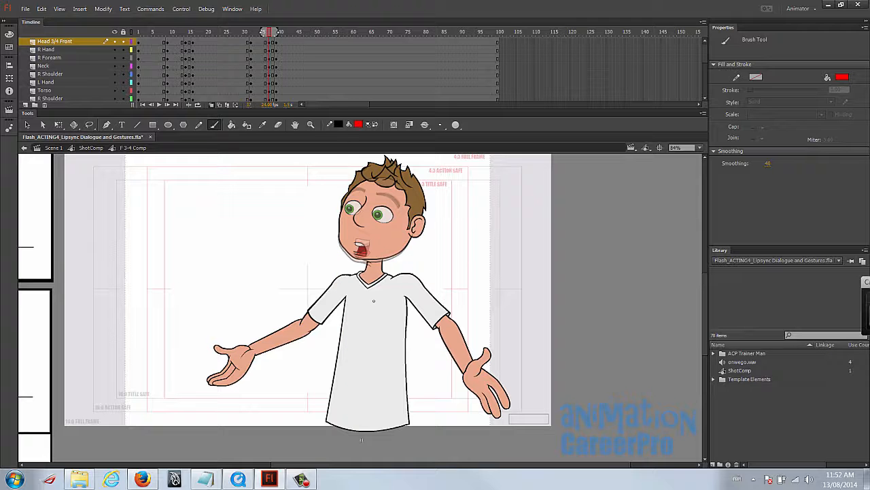
- Lean the whole character forward about its waist at frame 37 and shift it slightly downward
key("v")
key("ctrl+a")
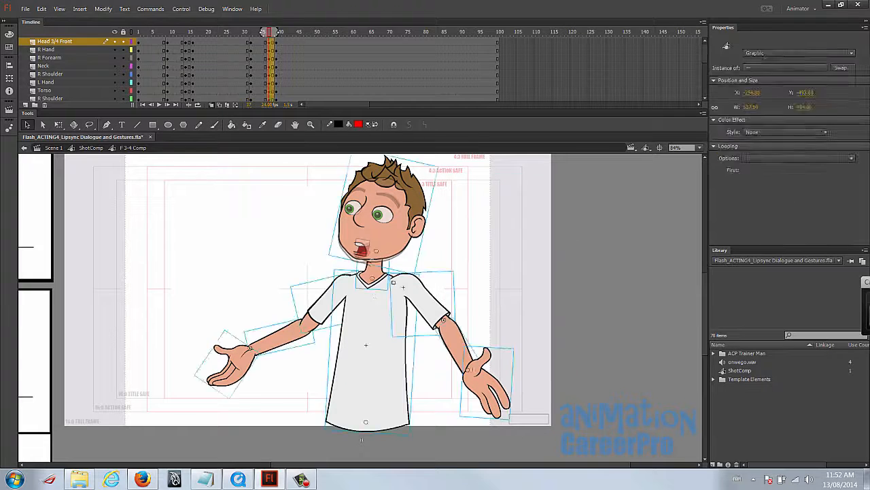
key("q")
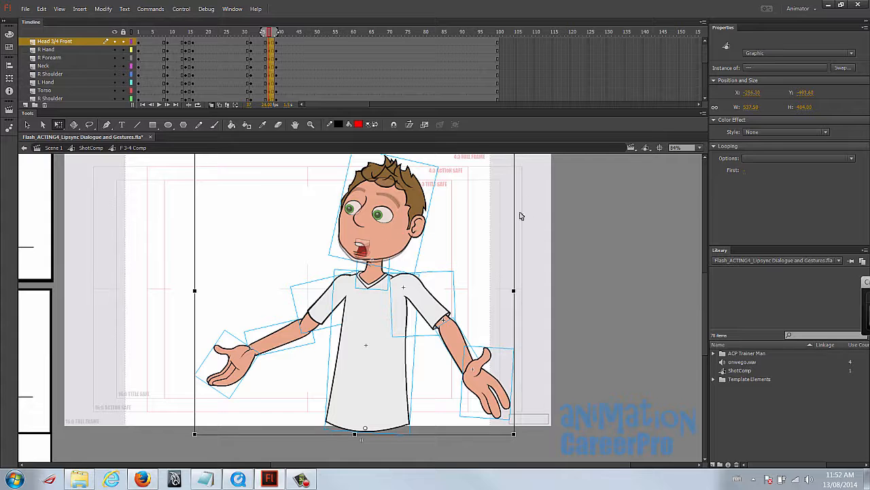
scroll(523, 231, "up", 3)
left_click_drag(515, 215, 507, 205)
left_click_drag(368, 276, 359, 280)
left_click_drag(434, 287, 439, 235)
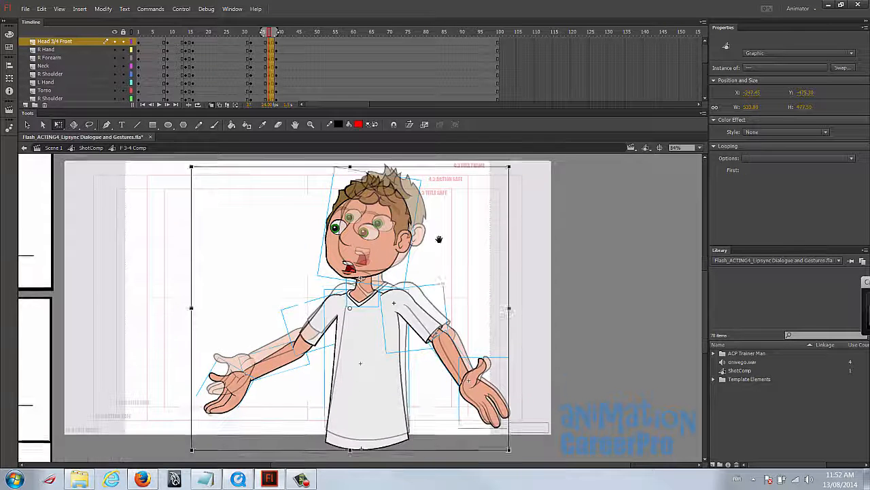
- Swing the R Shoulder arm slightly outward at frame 37 and rotate the R Hand upward at the wrist
left_click(419, 319)
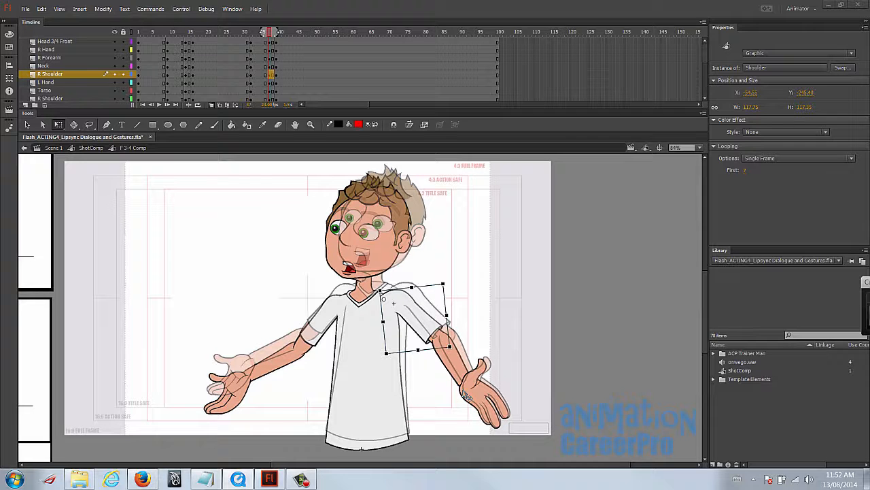
left_click(464, 372, "shift")
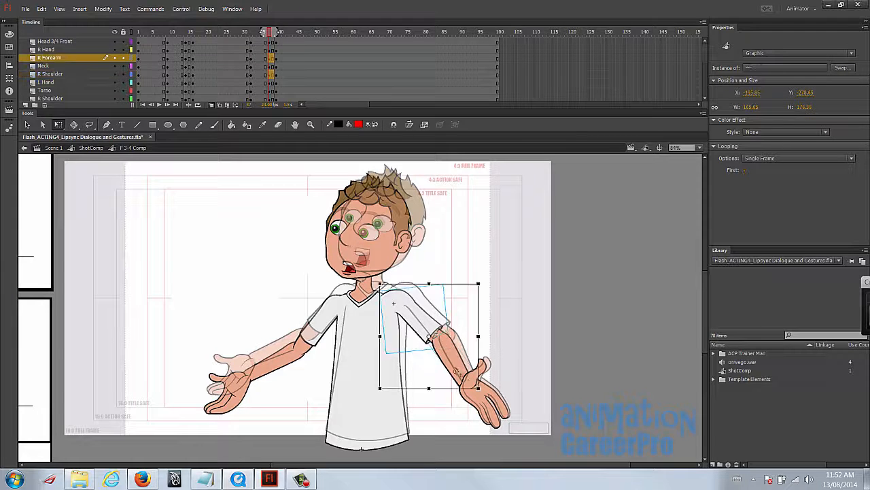
left_click(495, 403, "shift")
left_click_drag(518, 423, 522, 382)
left_click(524, 382)
left_click(498, 400)
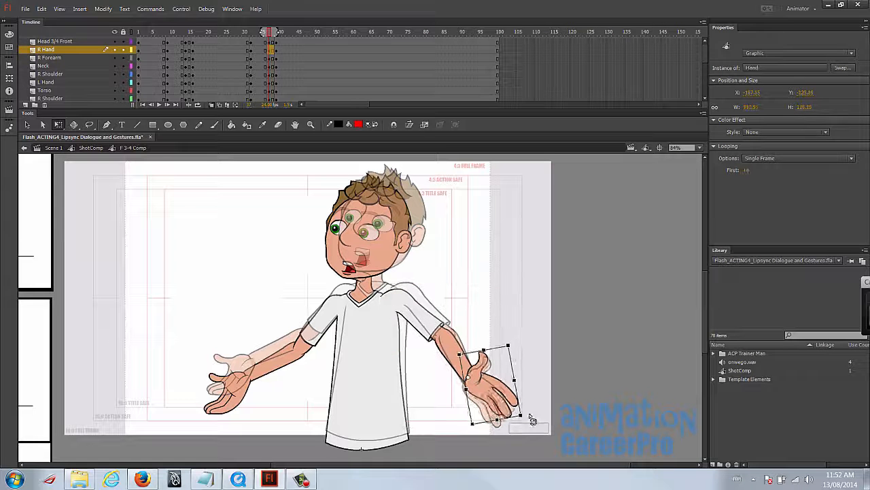
- At frame 37, rotate the R Hand slightly further upward and raise the opposite forearm and L Hand outward with the palm up
left_click_drag(525, 421, 526, 401)
left_click(232, 389)
left_click(277, 364, "shift")
left_click(319, 325, "shift")
left_click_drag(277, 357, 343, 306)
left_click_drag(192, 432, 188, 428)
left_click(319, 327, "shift")
left_click_drag(247, 379, 303, 345)
left_click_drag(196, 434, 208, 412)
left_click(267, 354, "shift")
left_click(249, 292)
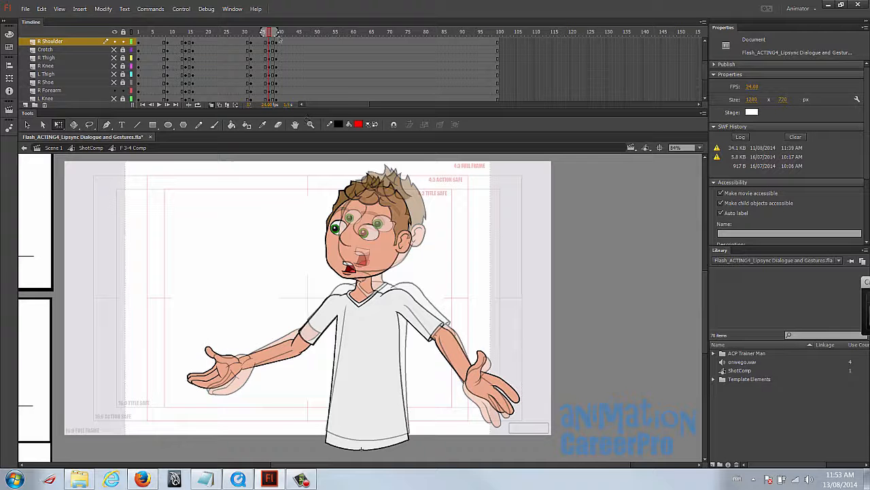
- Turn off onion skinning and tilt the head backward at frame 37
left_click(211, 105)
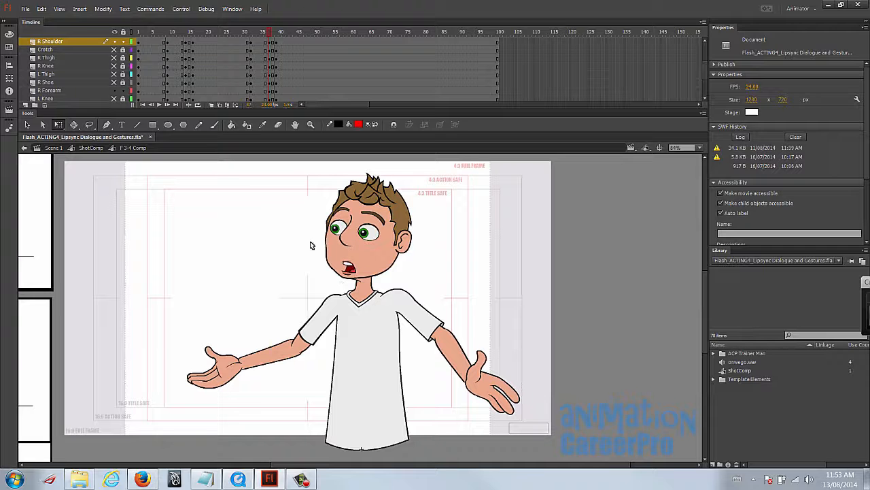
left_click(374, 210)
left_click_drag(422, 186, 401, 181)
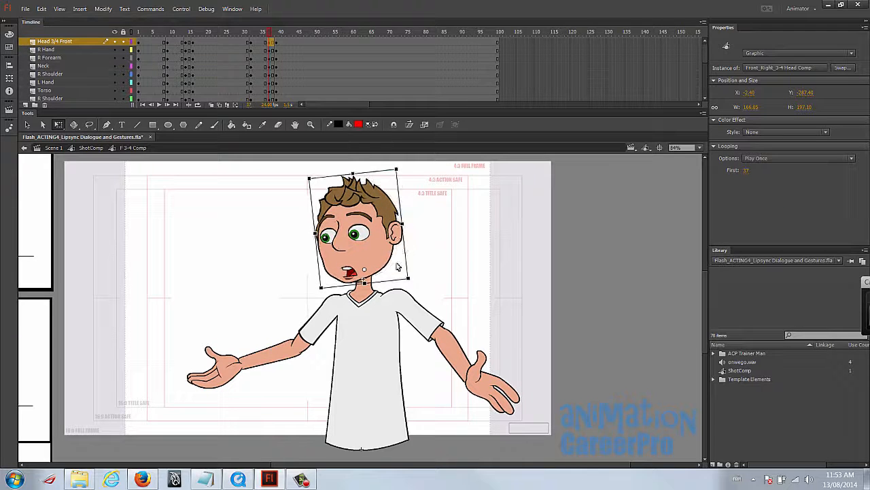
left_click_drag(404, 174, 432, 197)
left_click_drag(261, 33, 269, 38)
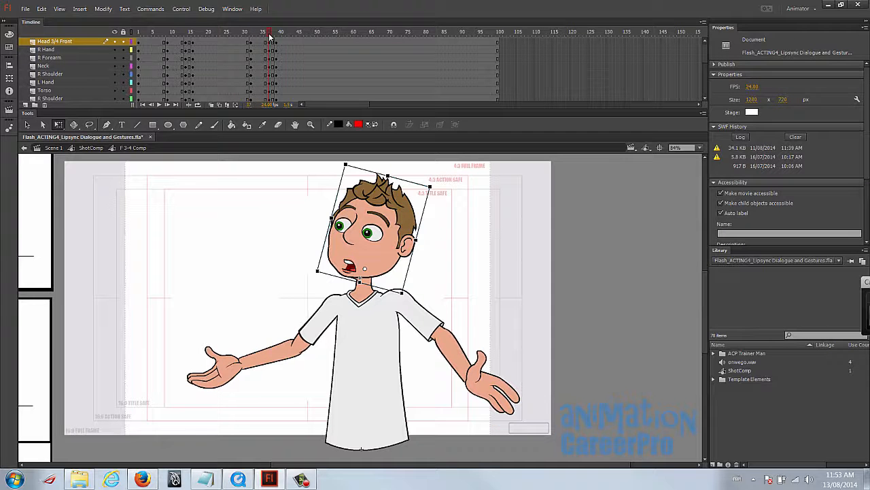
left_click(384, 255)
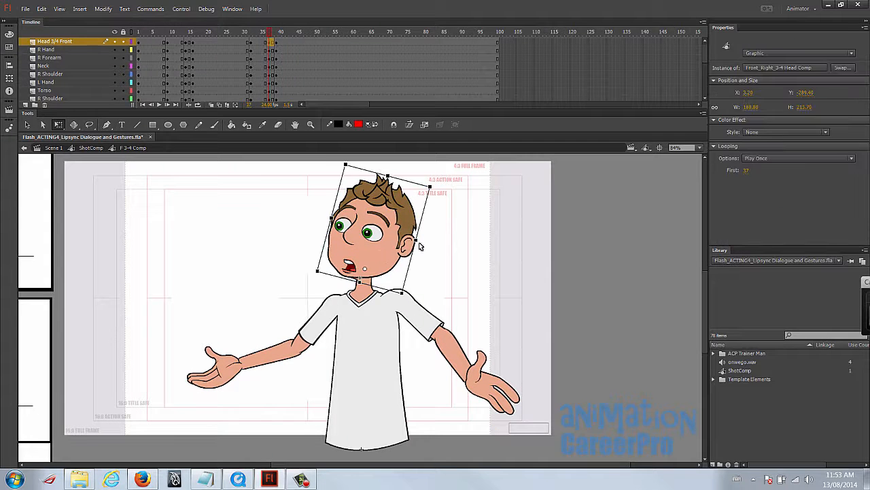
- At frame 39 with onion skinning on, lean the whole character forward about the waist and tilt the head forward
left_click_drag(269, 33, 276, 35)
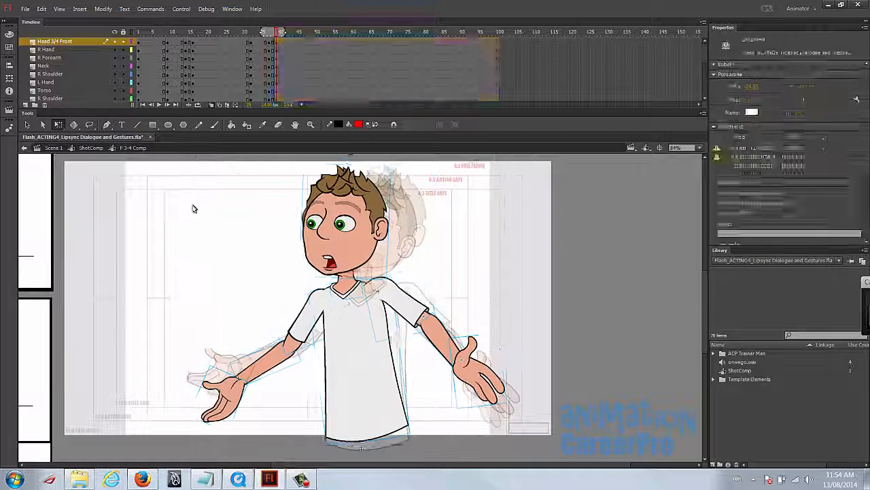
left_click(335, 250)
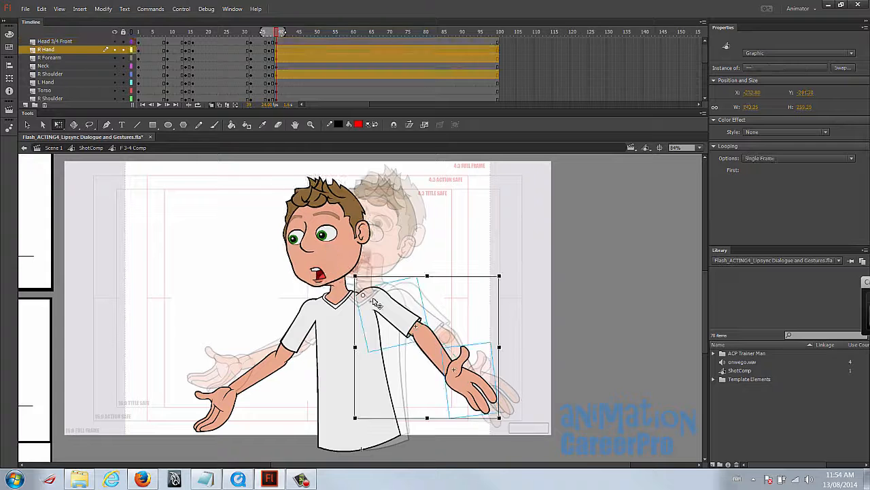
- Lower the R Hand's arm beside the torso at frame 39 and switch the R Hand to a downward-pointing hand drawing
left_click_drag(376, 303, 400, 366)
left_click(400, 366)
left_click(426, 426)
left_click(748, 170)
scroll(748, 170, "up", 1)
scroll(749, 171, "up", 3)
left_click(416, 379)
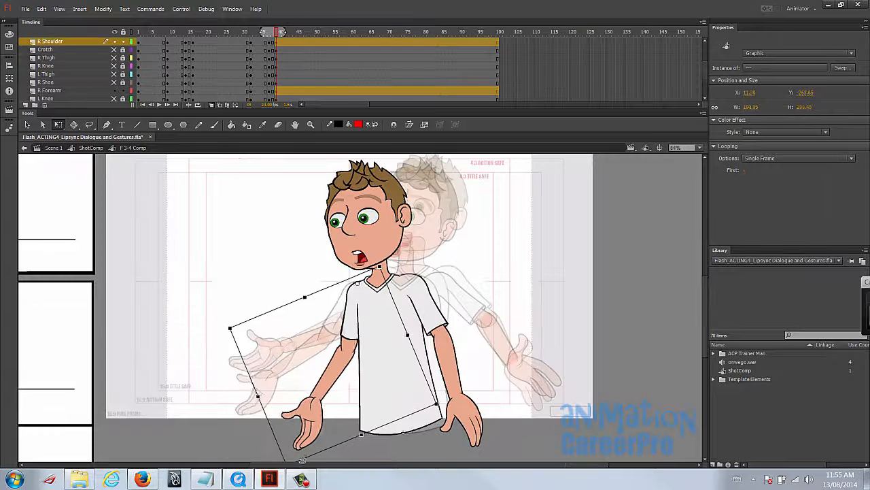
- Swing the opposite upper arm, forearm and L Hand down beside the torso at frame 39
left_click(325, 400)
left_click_drag(324, 395, 348, 347)
left_click_drag(368, 453, 397, 444)
left_click(354, 306, "shift")
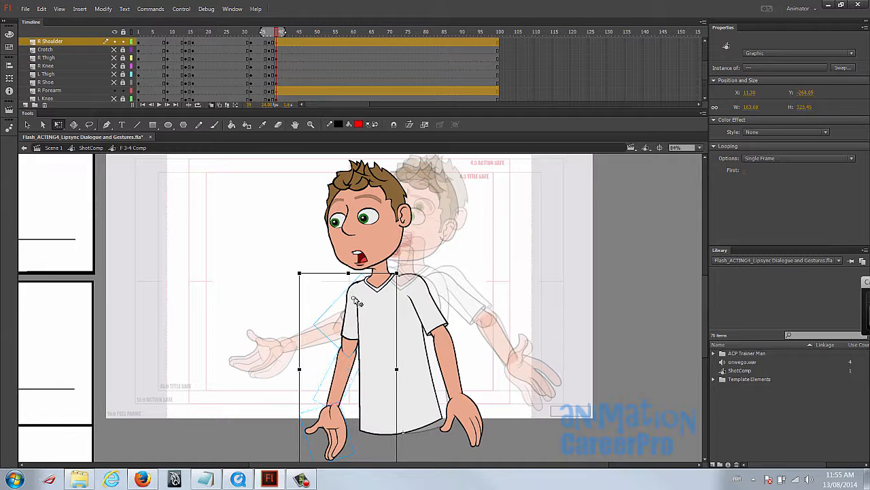
- Switch the L Hand at frame 39 to a lowered hand drawing with the thumb toward the torso and fit it to the wrist
left_click(311, 385)
left_click(333, 422)
left_click(748, 171)
scroll(748, 172, "up", 4)
scroll(748, 172, "up", 4)
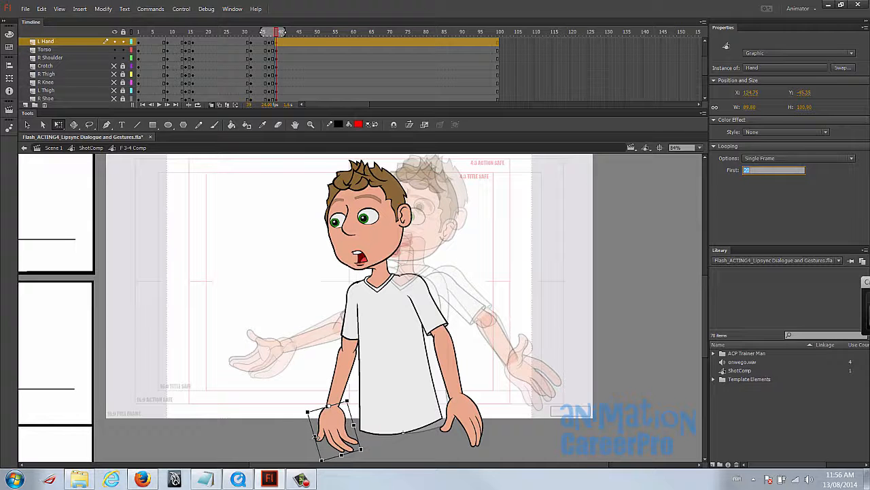
left_click(335, 438)
left_click(747, 170)
scroll(747, 171, "up", 3)
left_click_drag(319, 429, 325, 428)
left_click_drag(376, 448, 371, 451)
- At frame 37, shift the whole character slightly downward and squash it a little shorter and wider from the waist
mouse_move(276, 32)
left_mouse_down()
mouse_move(261, 37)
mouse_move(282, 39)
mouse_move(270, 31)
left_mouse_up()
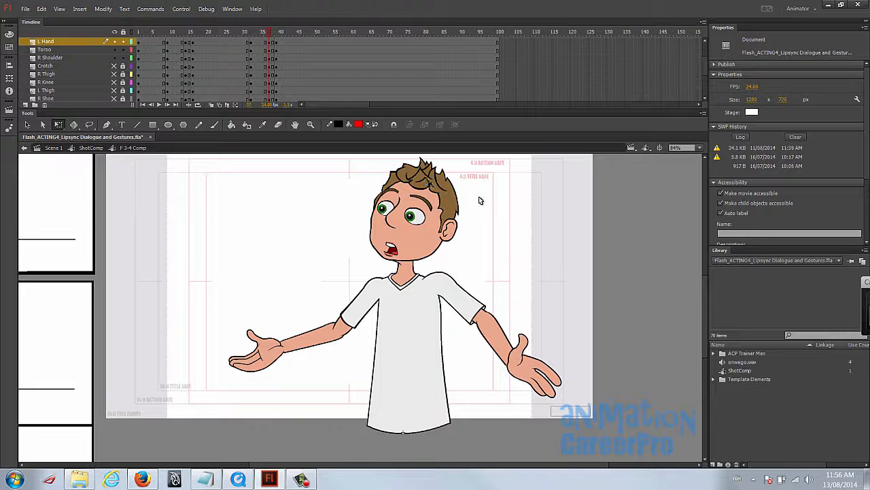
left_click(250, 33)
left_click_drag(252, 33, 270, 37)
left_click_drag(197, 178, 597, 457)
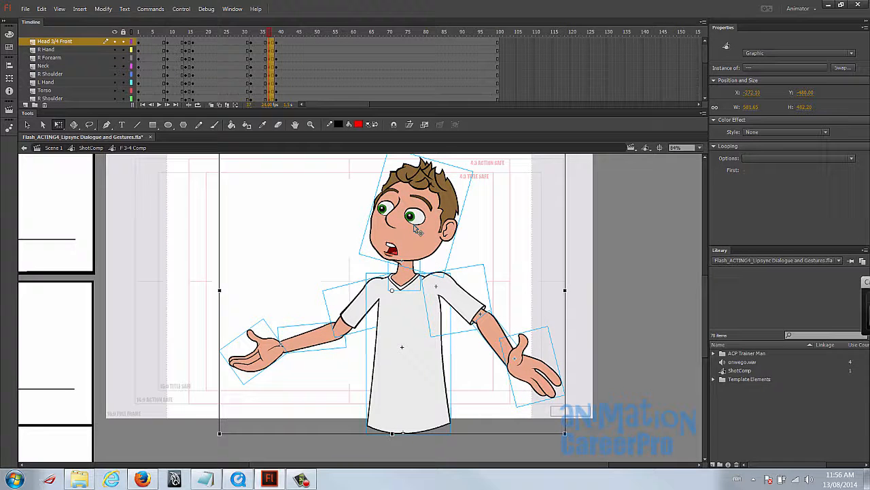
left_click_drag(407, 226, 408, 237)
left_click_drag(391, 158, 391, 162)
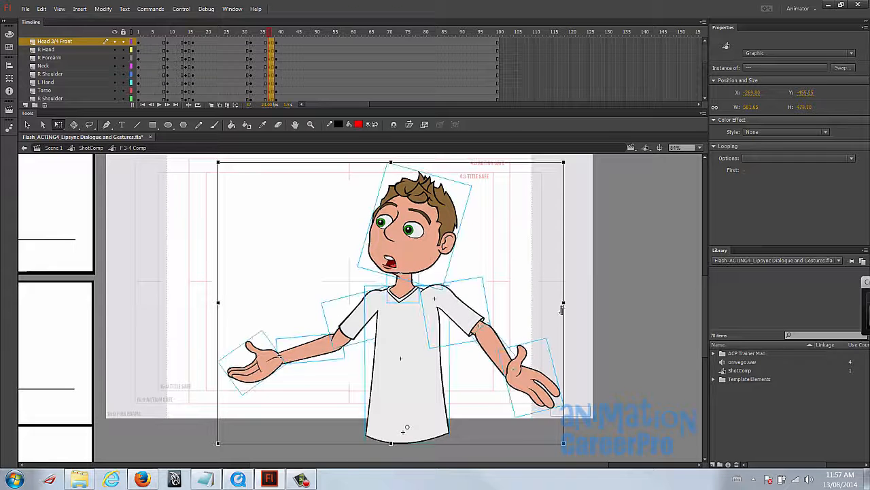
left_click_drag(565, 304, 566, 304)
left_click(584, 300)
- Squash the head slightly shorter and wider at frame 37
left_click(421, 214)
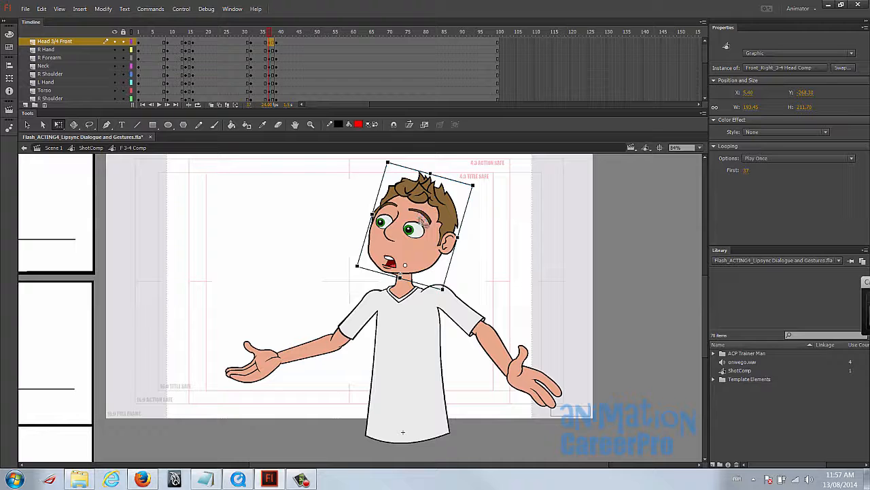
left_click_drag(430, 173, 431, 176)
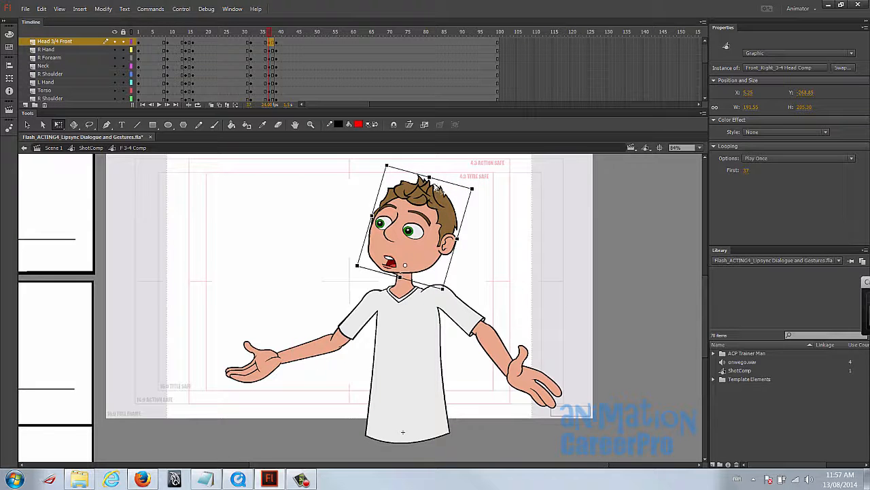
left_click_drag(458, 238, 459, 238)
- Try to stretch the head slightly taller at frame 39 and undo the change
left_click_drag(270, 33, 277, 41)
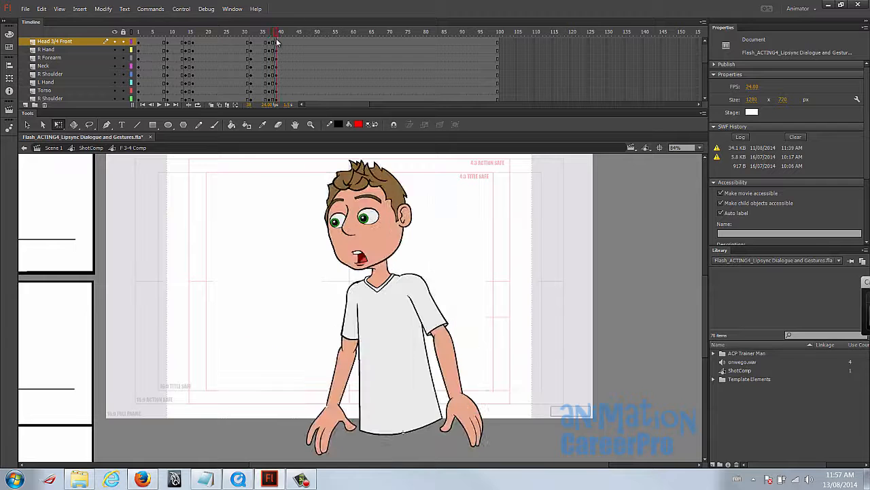
left_click(343, 229)
left_click_drag(361, 157, 362, 155)
key("ctrl+z")
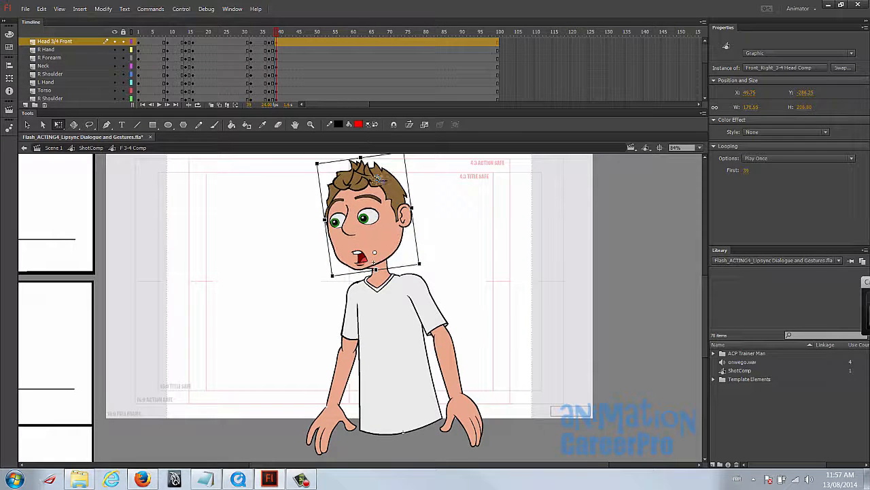
- Insert keyframes at frame 42 on all character layers from Head 3/4 Front to Shadow
left_click_drag(279, 35, 289, 39)
left_click(289, 42)
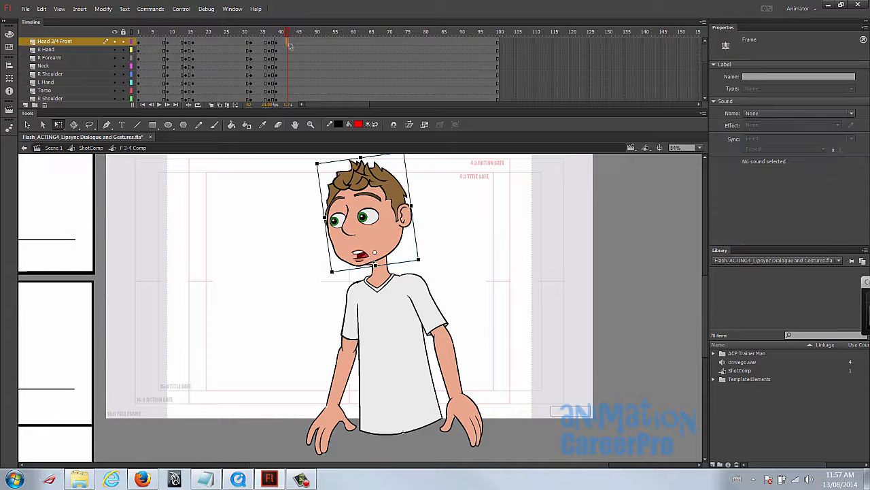
scroll(292, 51, "down", 5)
left_click(289, 69, "shift")
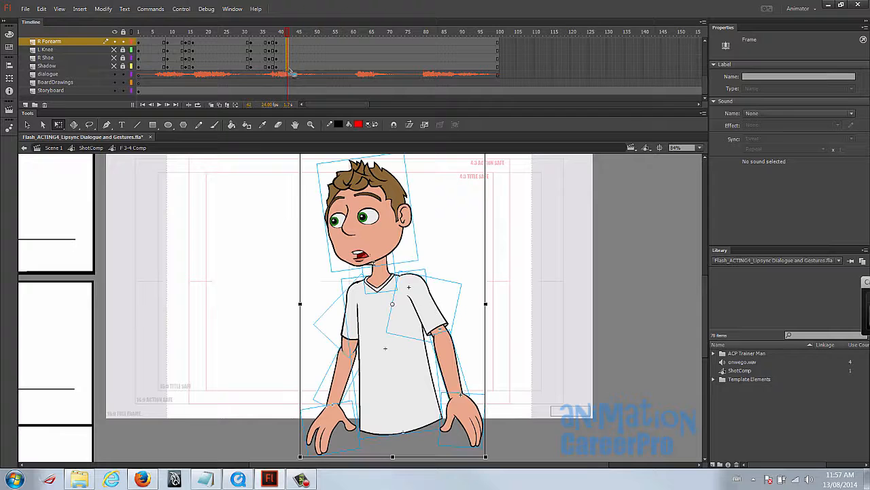
scroll(291, 72, "up", 5)
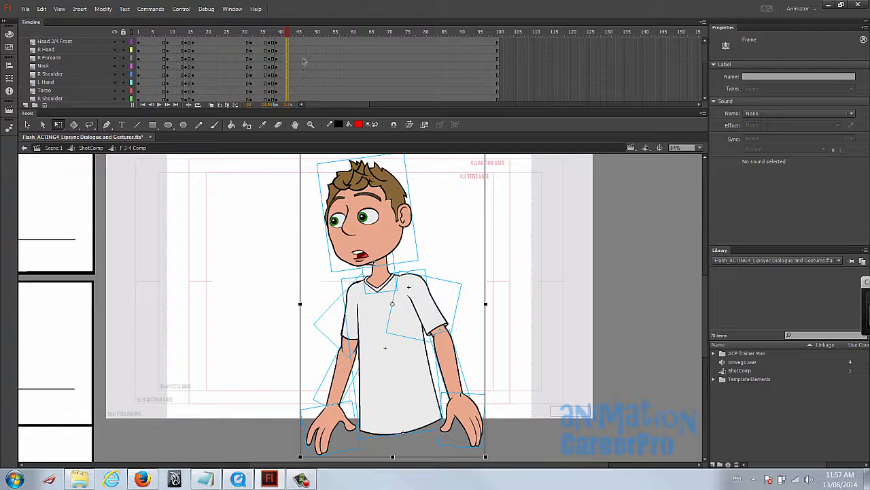
key("F6")
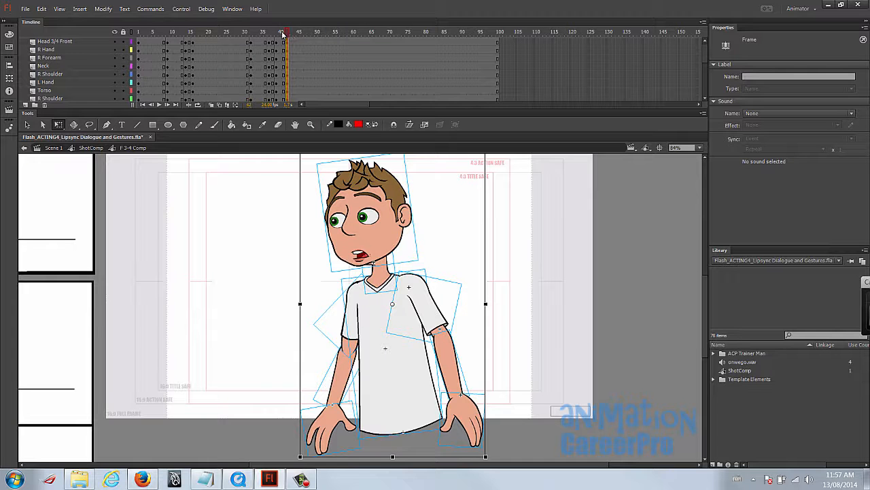
- Compare frames 37, 39 and 42, and stretch the head slightly taller and narrower at frame 39
left_click(278, 33)
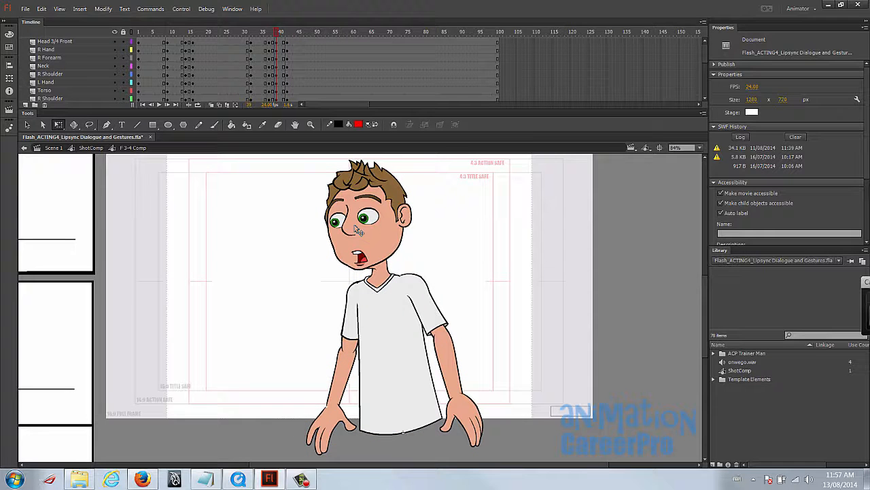
left_click(269, 33)
left_click(279, 33)
left_click(287, 33)
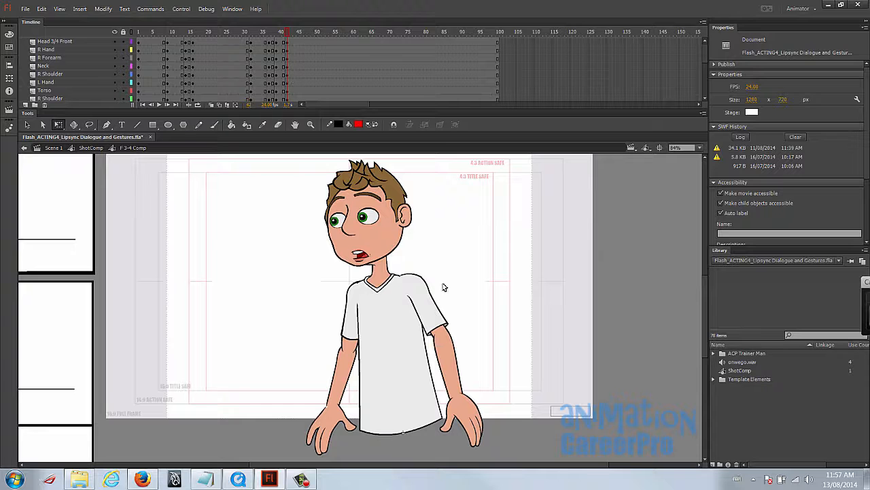
left_click(278, 32)
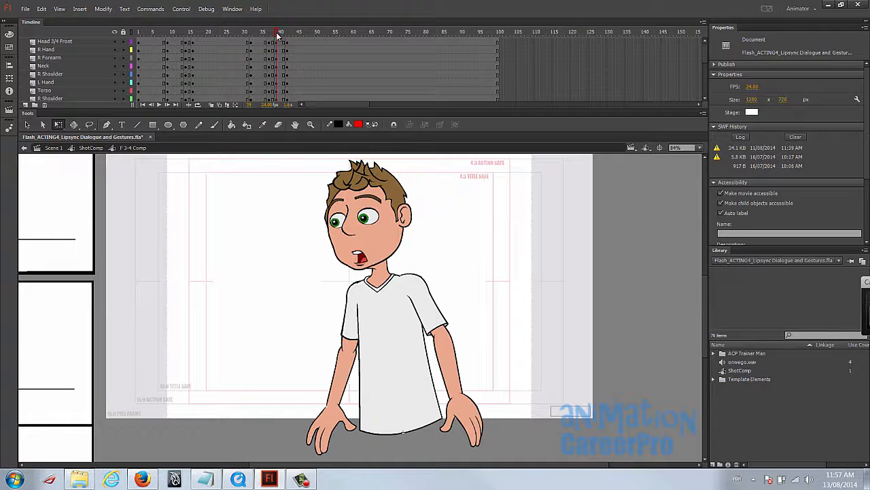
left_click(361, 183)
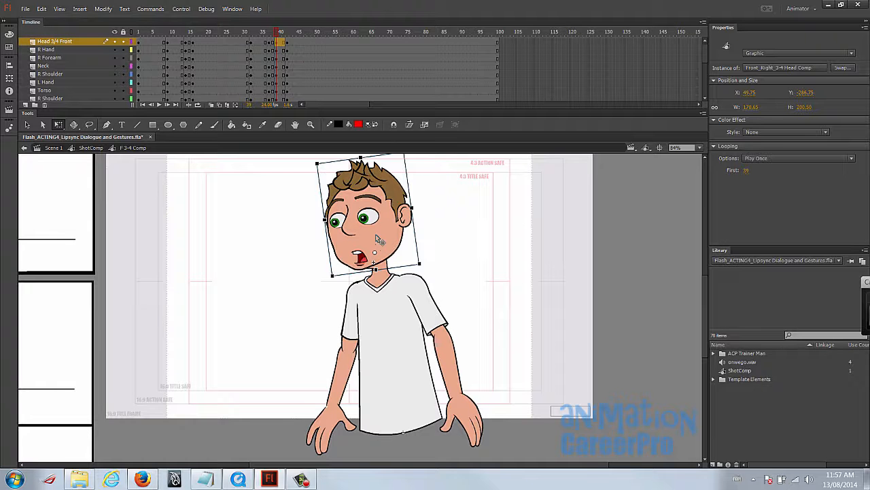
left_click_drag(361, 156, 361, 150)
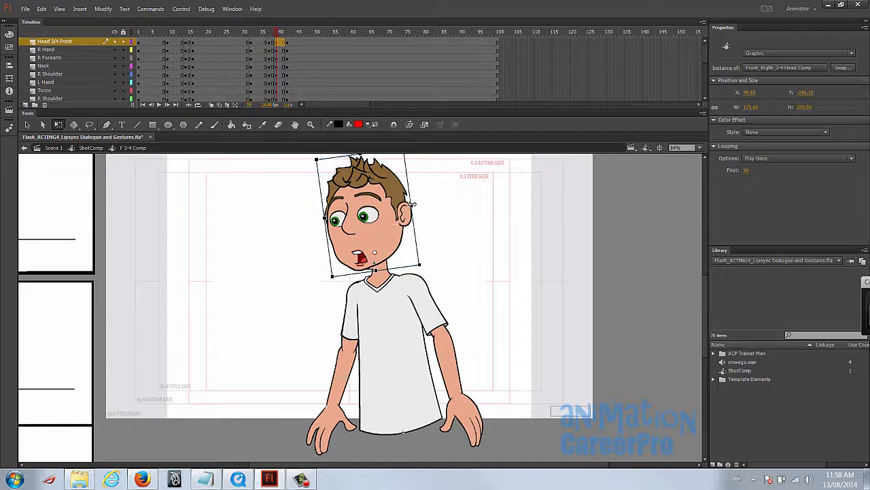
left_click_drag(413, 204, 410, 203)
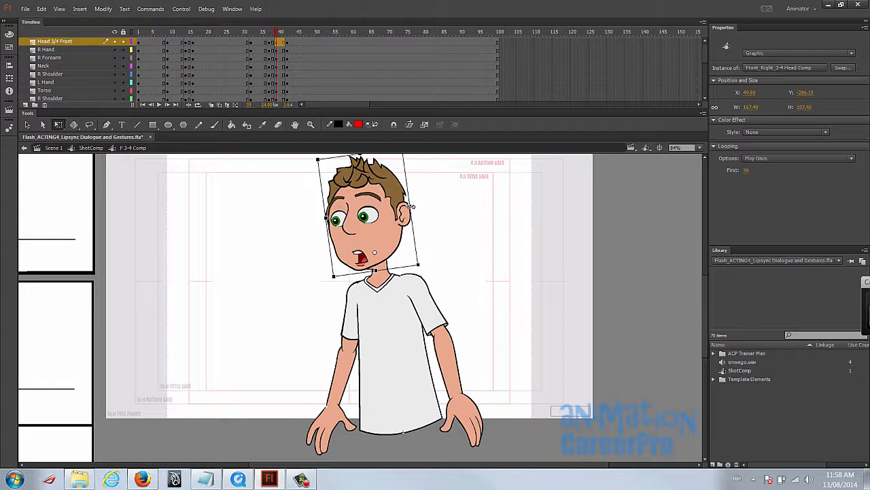
- Select the whole character at frame 39, set its transformation point at the waist and stretch it slightly taller
left_click_drag(265, 179, 469, 398)
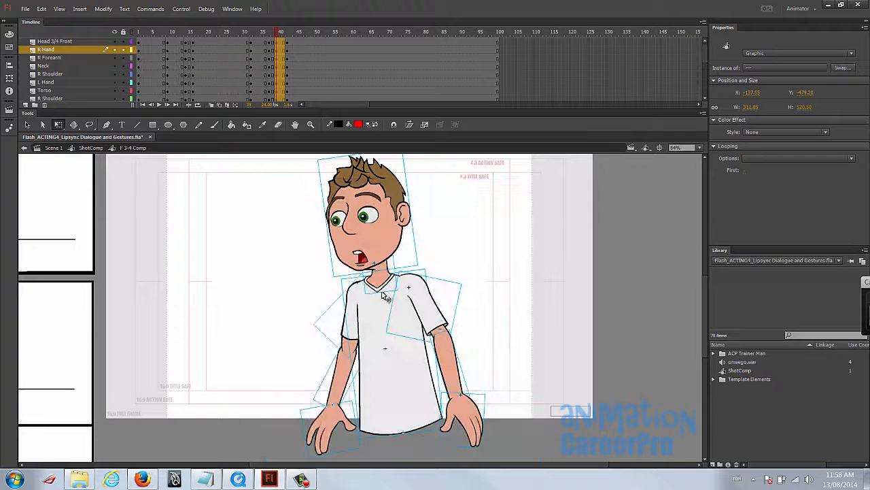
left_click_drag(392, 302, 399, 419)
scroll(429, 283, "up", 3)
left_click_drag(390, 192, 393, 190)
- Play the animation from frame 1 to review the new gestures against the dialogue
mouse_move(277, 33)
left_mouse_down()
mouse_move(291, 41)
mouse_move(276, 42)
mouse_move(288, 44)
left_mouse_up()
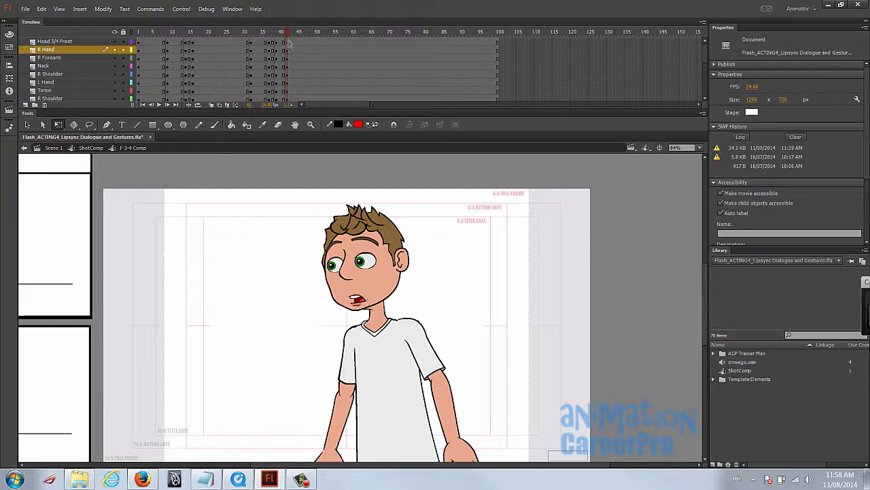
left_click(138, 32)
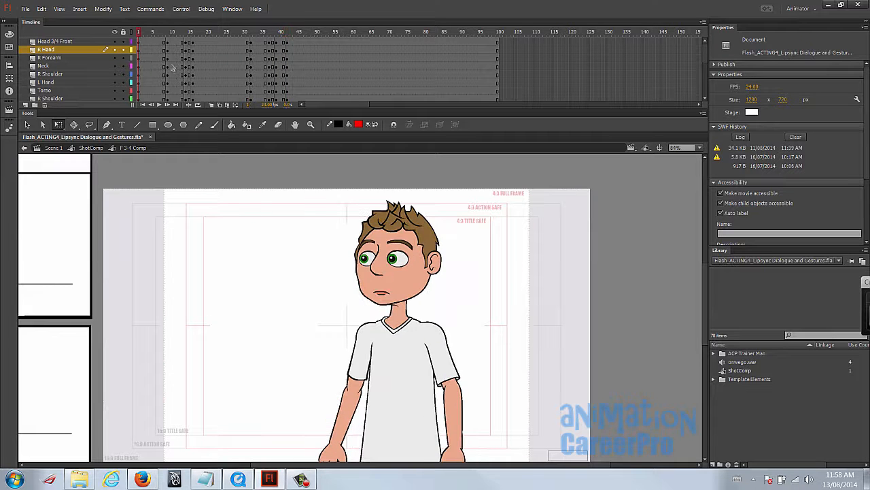
key("Return")
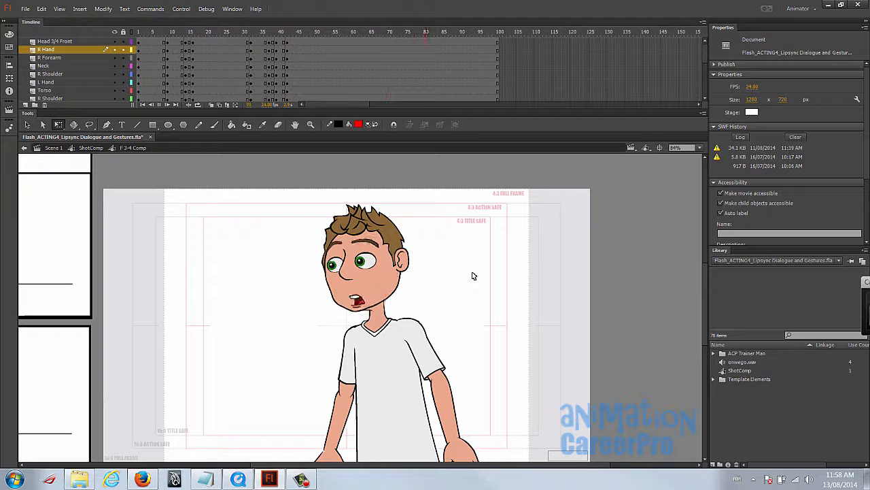
left_click_drag(445, 264, 436, 220)
- Insert keyframes at frames 61 and 59 on all character layers down to Shadow, and select the head at frame 61
left_click_drag(298, 28, 365, 33)
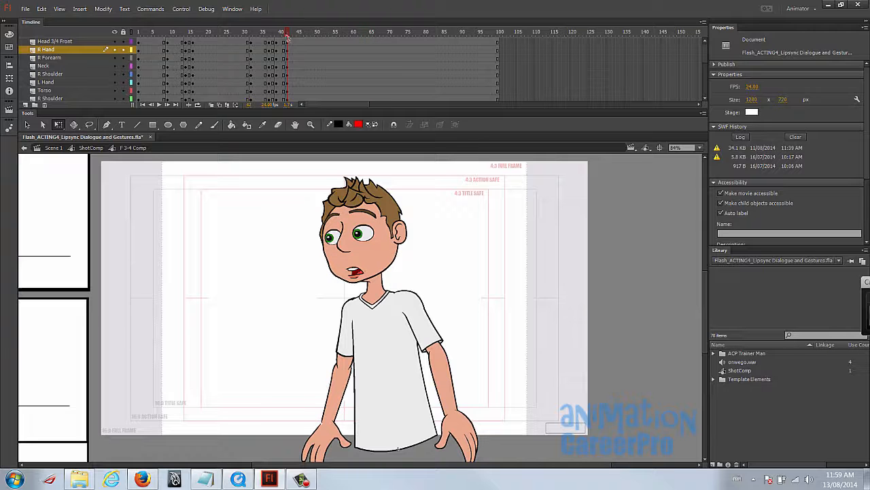
left_click_drag(308, 34, 362, 39)
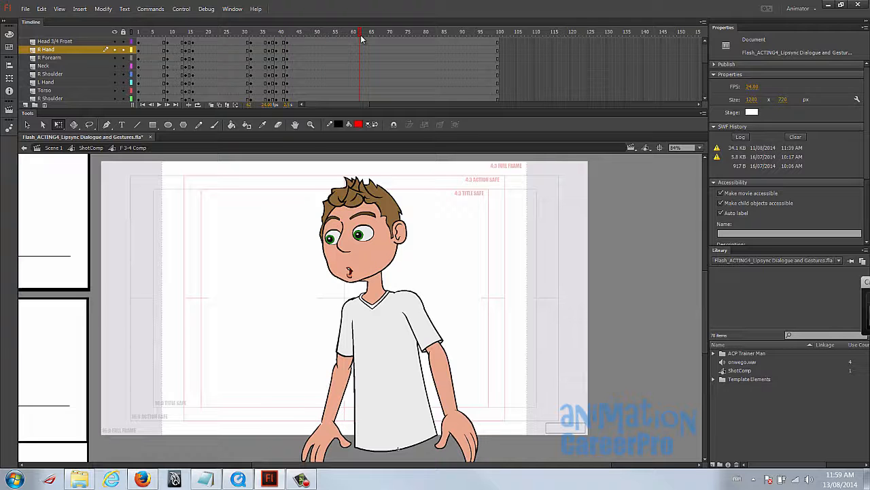
left_click_drag(359, 33, 357, 34)
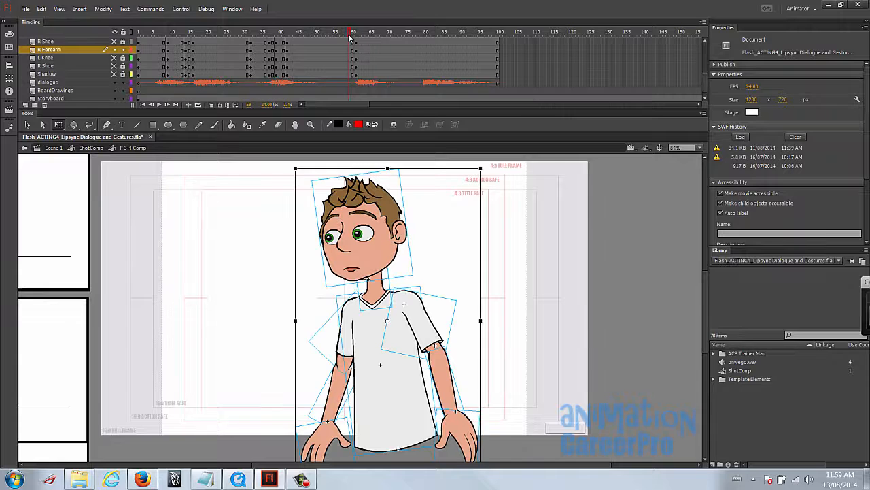
left_click(349, 35)
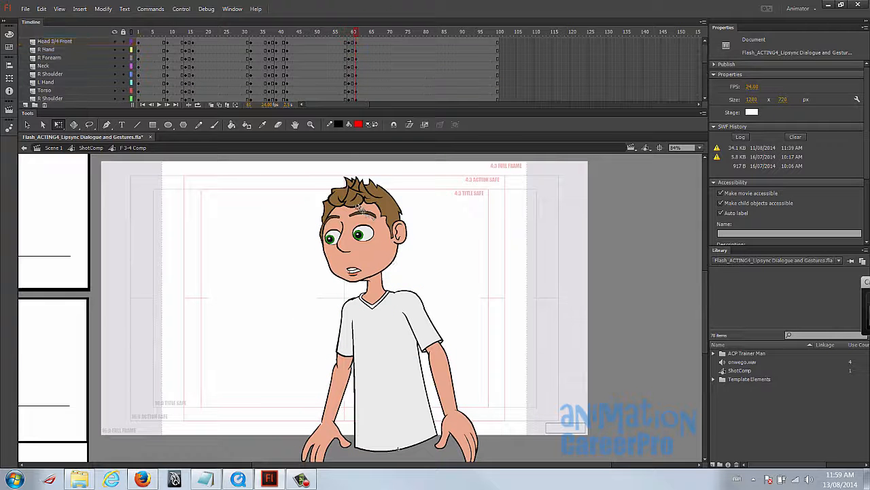
left_click(366, 210)
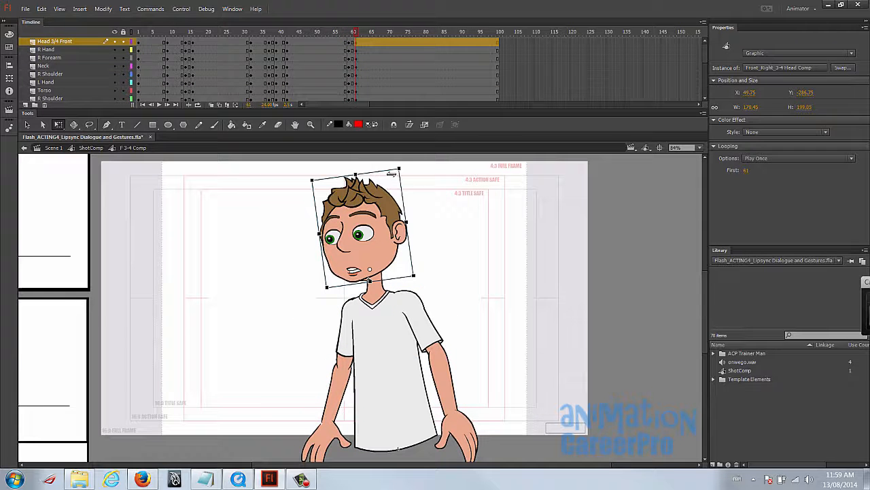
- Rotate the head at frame 61 slightly and check how it sits on the neck
left_click_drag(407, 170, 420, 175)
key("z")
left_click(389, 273)
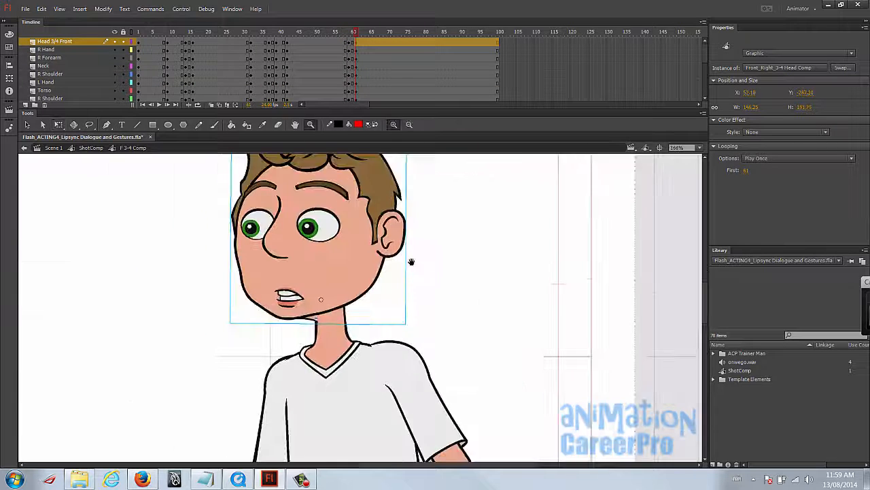
left_click(398, 264, "alt")
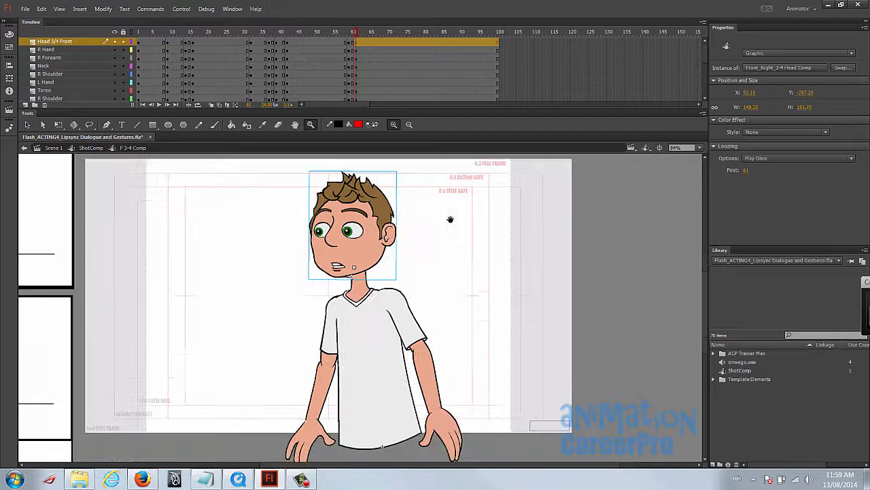
- Select the whole character at frame 61, set its transformation point at the waist and rotate the body very slightly
key("v")
left_click_drag(251, 169, 571, 434)
left_click_drag(384, 299, 379, 446)
key("ctrl+z")
key("q")
left_click(474, 177)
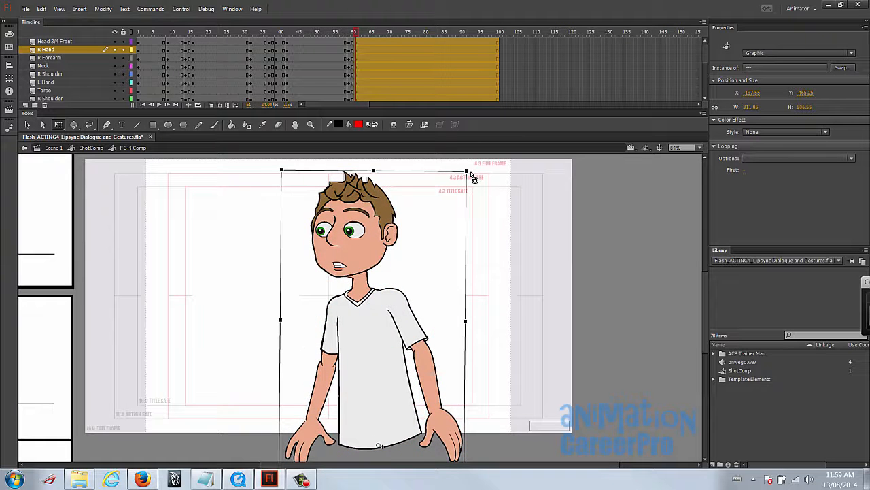
left_click(497, 301)
- Rotate both forearms and their hands slightly about the elbows at frame 61
left_click(325, 418)
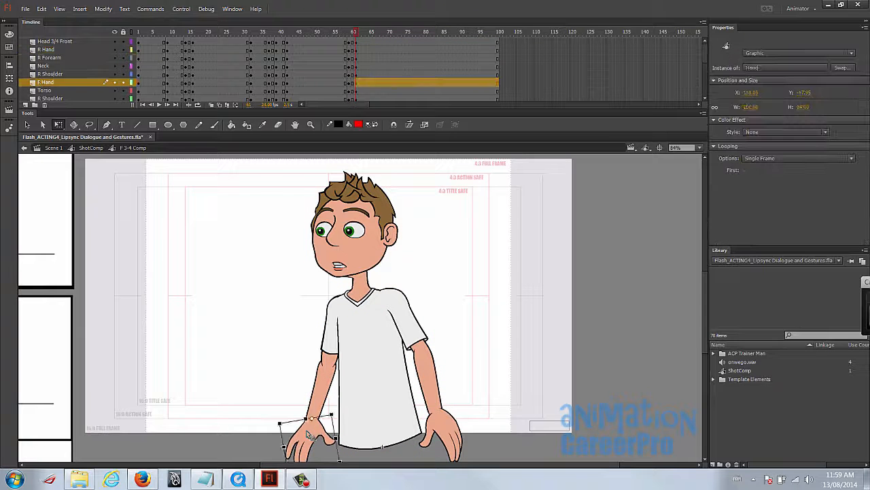
left_click(435, 400)
left_click(446, 406)
left_click_drag(439, 408, 423, 348)
left_click_drag(474, 464, 471, 468)
left_click(310, 441)
left_click(323, 401, "shift")
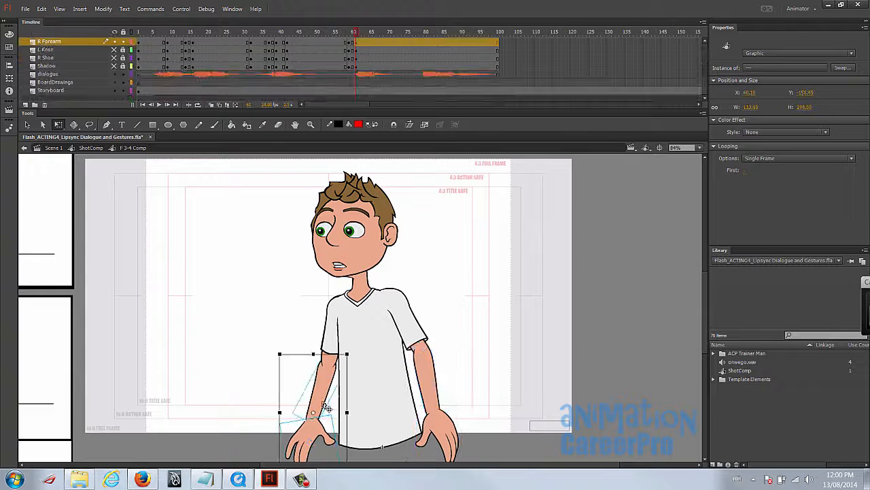
left_click_drag(313, 412, 358, 353)
- Play the animation from frame 1 to review the frame 61 pose, and examine frames 78 to 81 against the dialogue
left_click_drag(377, 32, 119, 41)
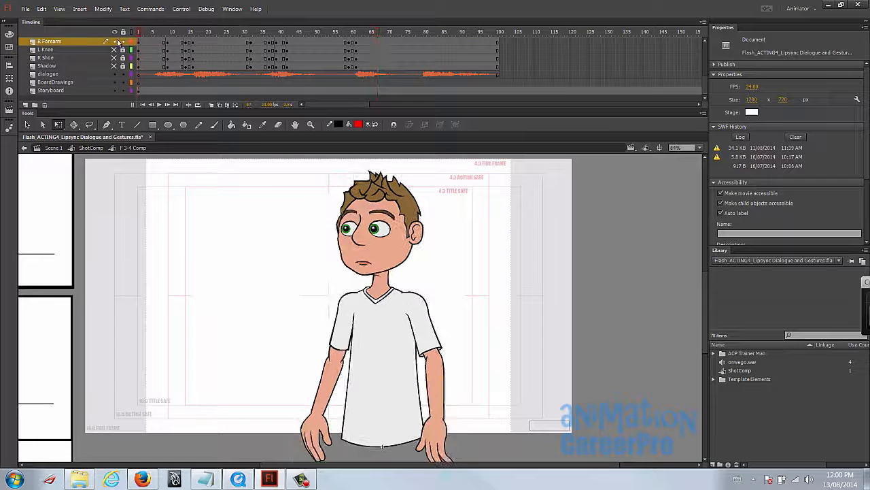
key("Return")
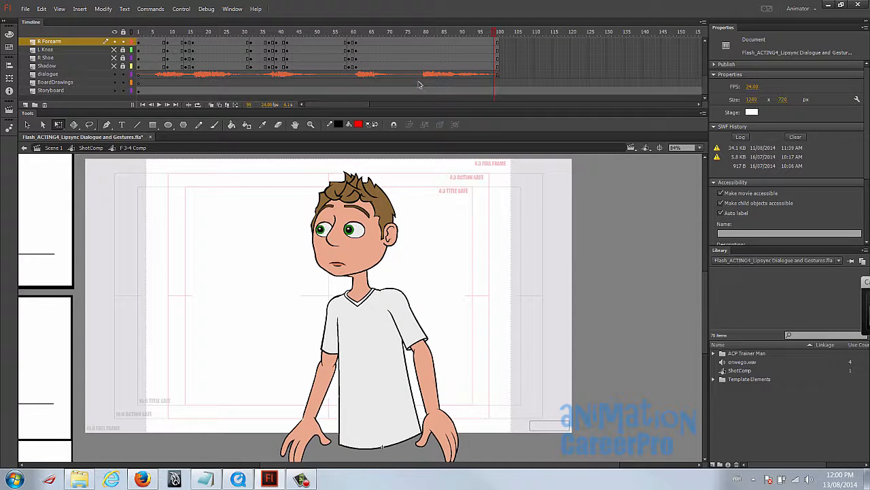
left_click(417, 39)
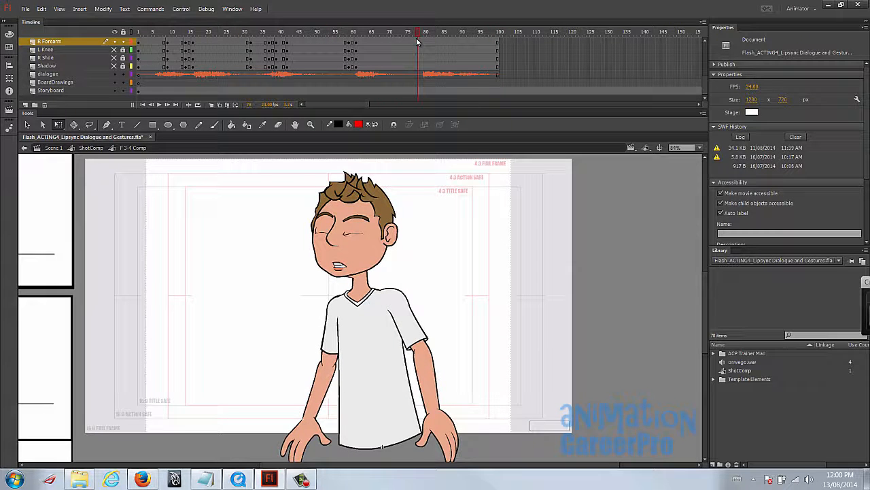
left_click_drag(417, 38, 429, 40)
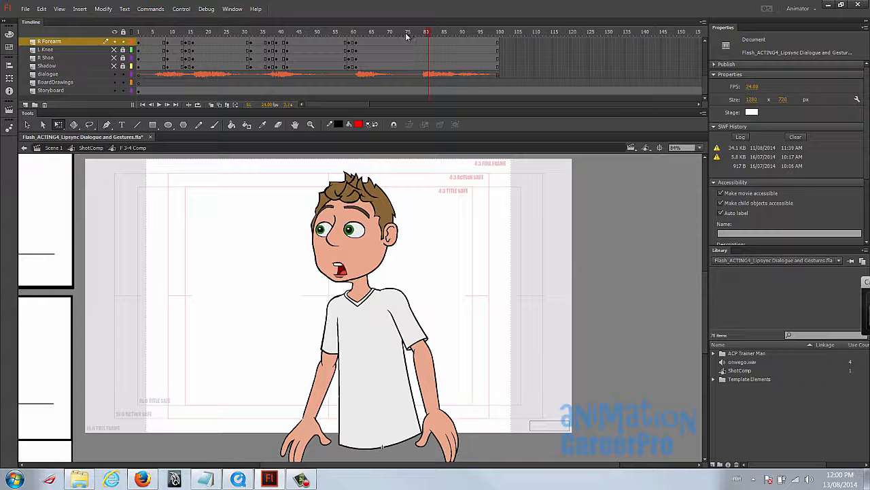
- Insert keyframes at frame 79 on all character layers from Head 3/4 Front down to Shadow
left_click_drag(408, 33, 423, 66)
left_click(421, 66)
scroll(422, 76, "up", 5)
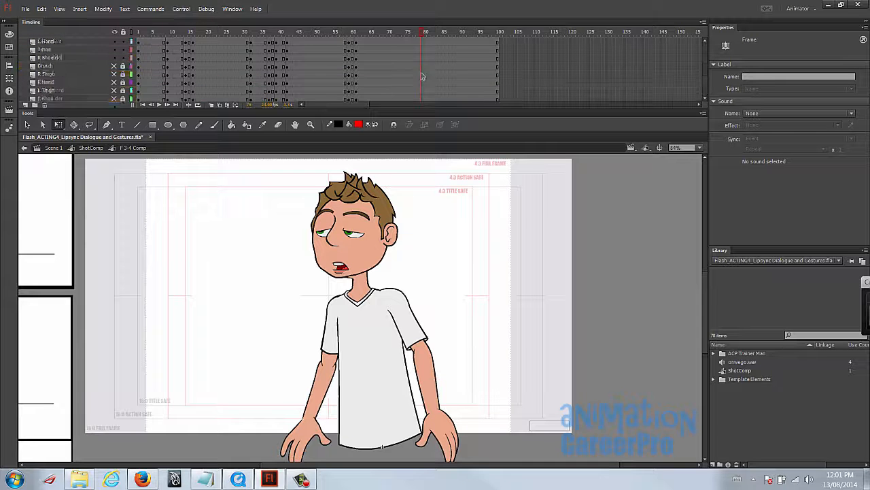
key("ctrl+a")
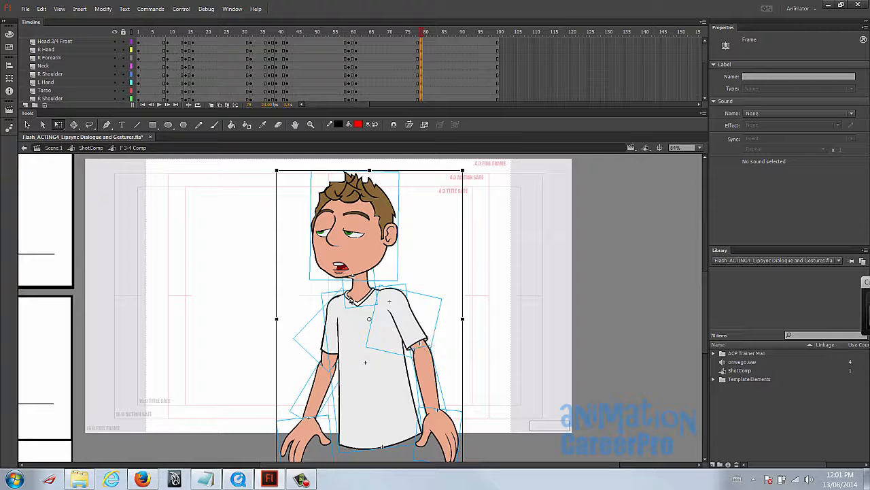
- Insert keyframes at frame 77 on all character layers from Head 3/4 Front down to Shadow
left_click(420, 32)
left_click(418, 41)
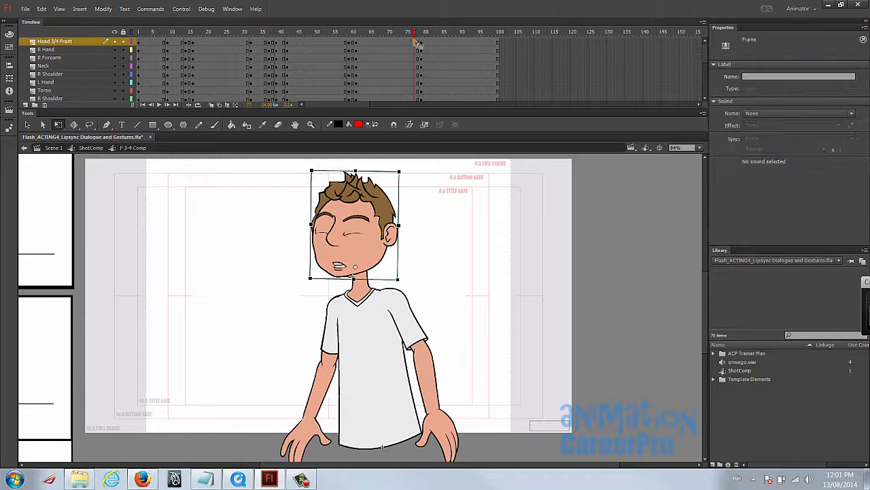
scroll(417, 58, "down", 3)
left_click(415, 76, "shift")
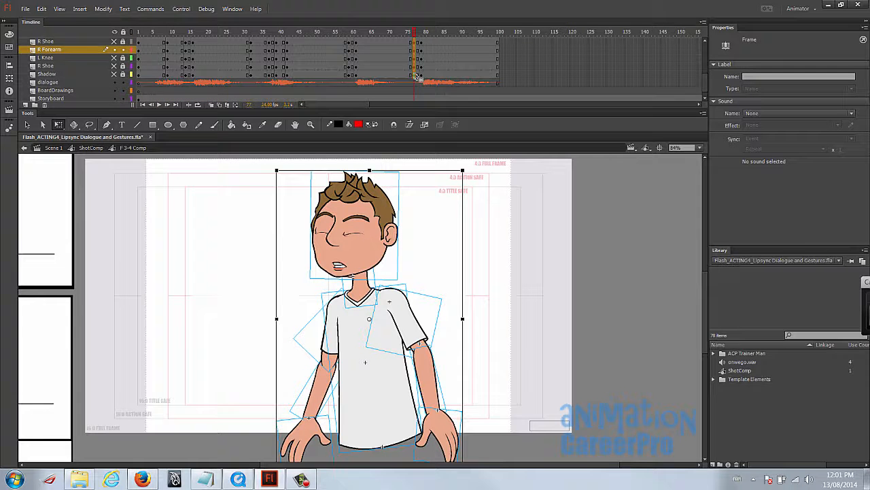
scroll(418, 78, "up", 3)
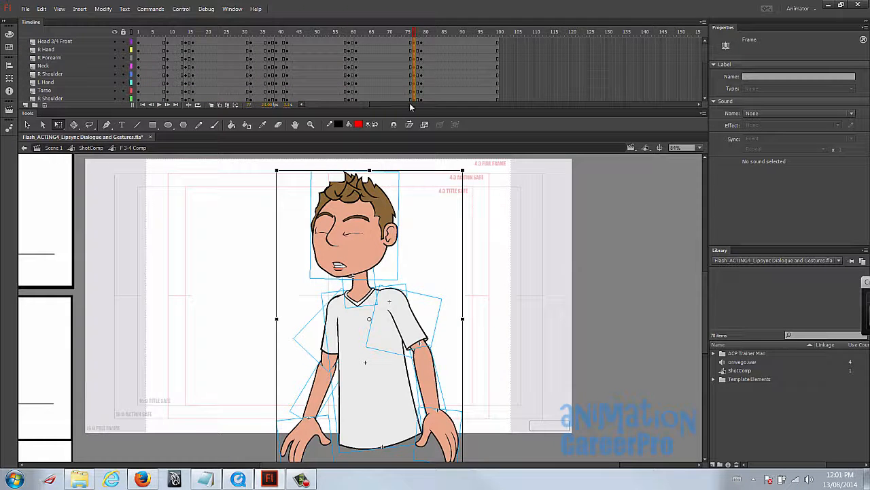
- Insert keyframes at frame 72 on all character layers down to Shadow
left_click_drag(415, 32, 397, 34)
left_click(398, 43)
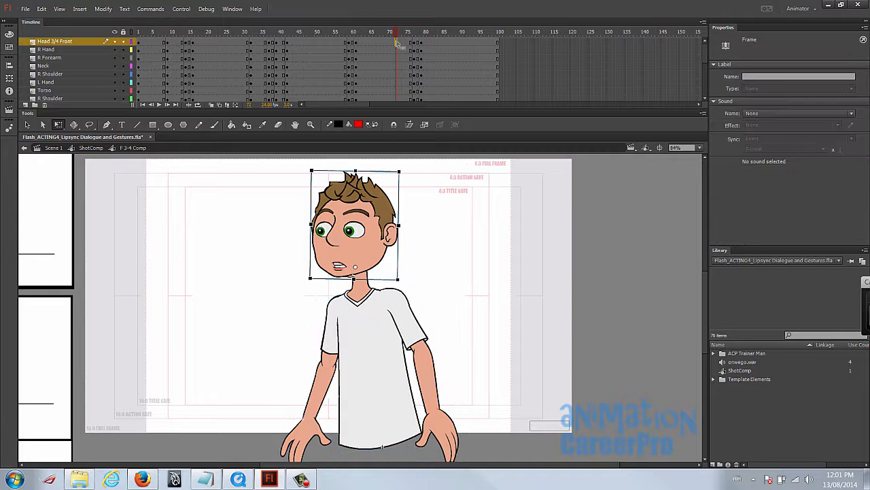
scroll(397, 46, "down", 4)
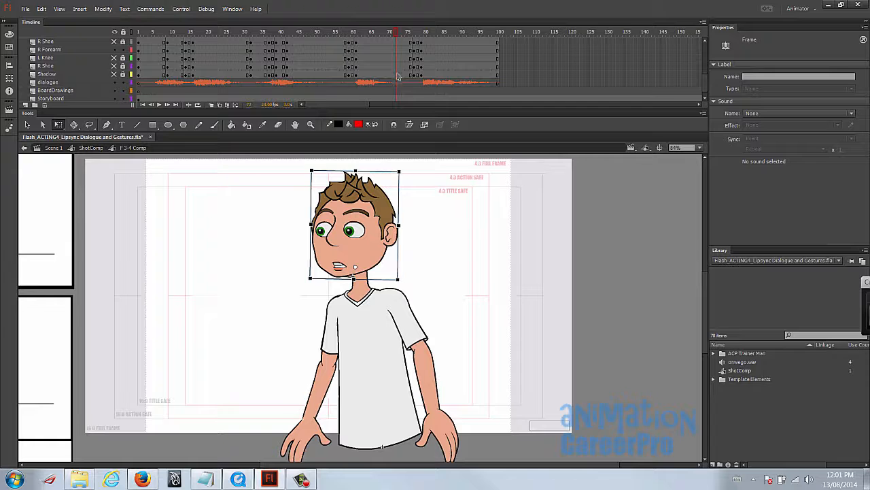
left_click(398, 77, "shift")
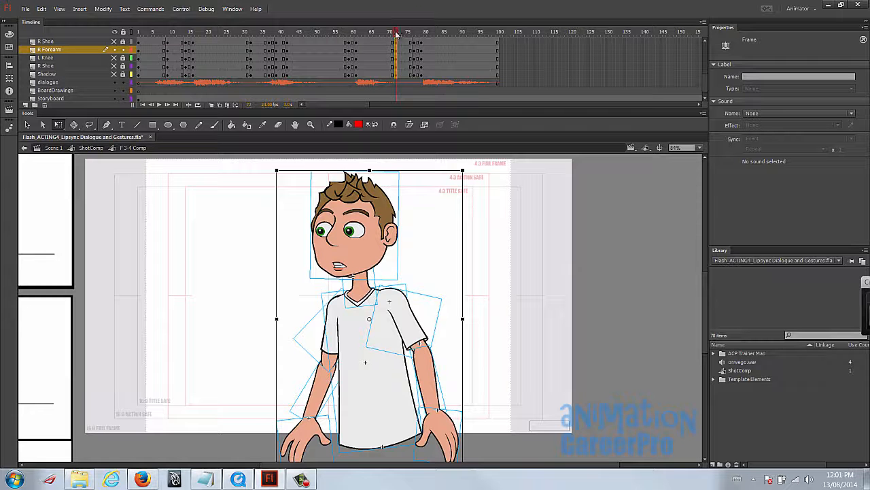
- Compare the frames from 77 to 81, and study the wind-up and pointing poses in the reference movie around frames 78 to 84
left_click_drag(397, 34, 414, 33)
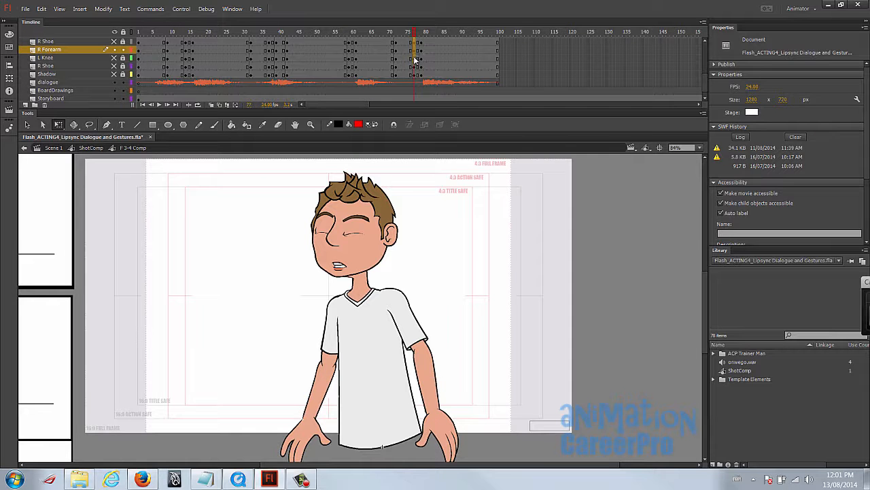
left_click(422, 61)
left_click(422, 49)
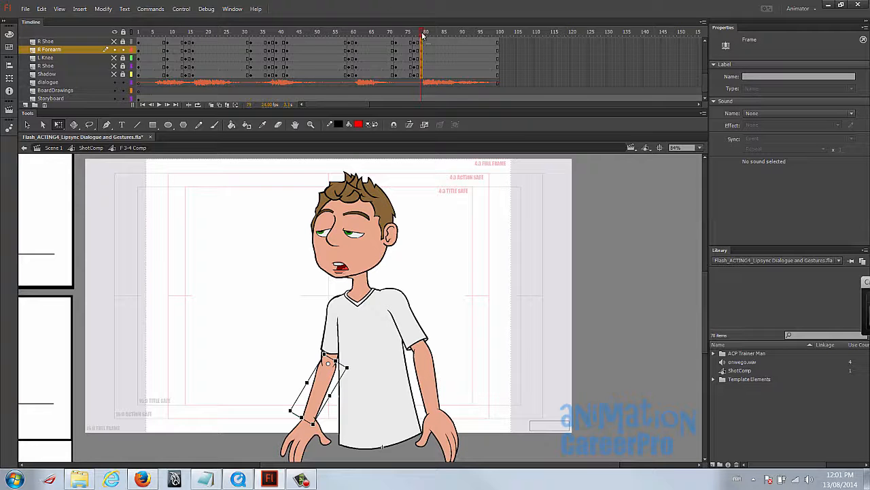
left_click(426, 33)
left_click_drag(426, 34, 414, 33)
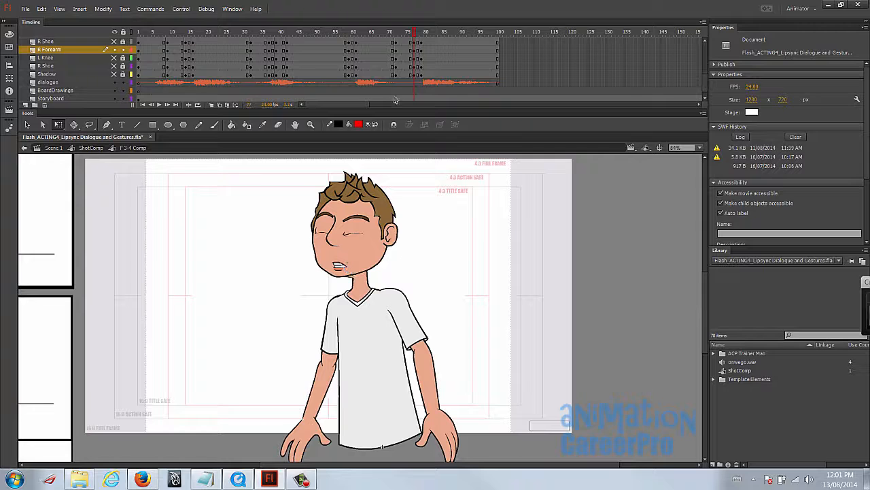
left_click_drag(425, 36, 414, 35)
left_click_drag(276, 188, 512, 459)
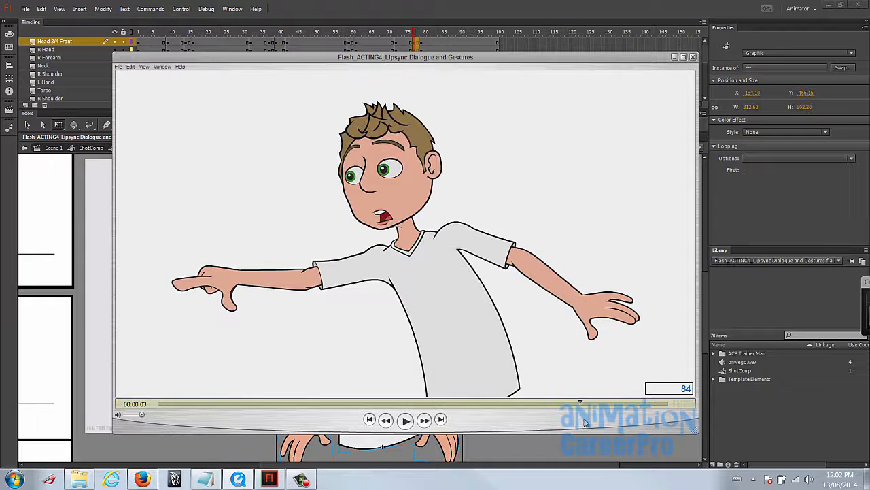
left_click_drag(583, 421, 722, 384)
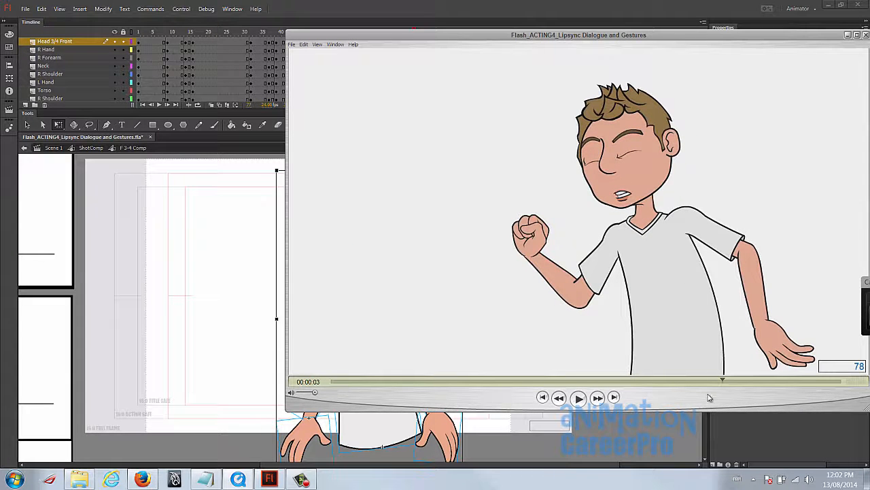
key("ctrl+w")
- Lean the whole character back about the waist at frame 77, shift it slightly down and back, and enable onion skinning
left_click_drag(264, 202, 575, 462)
left_click_drag(371, 321, 379, 441)
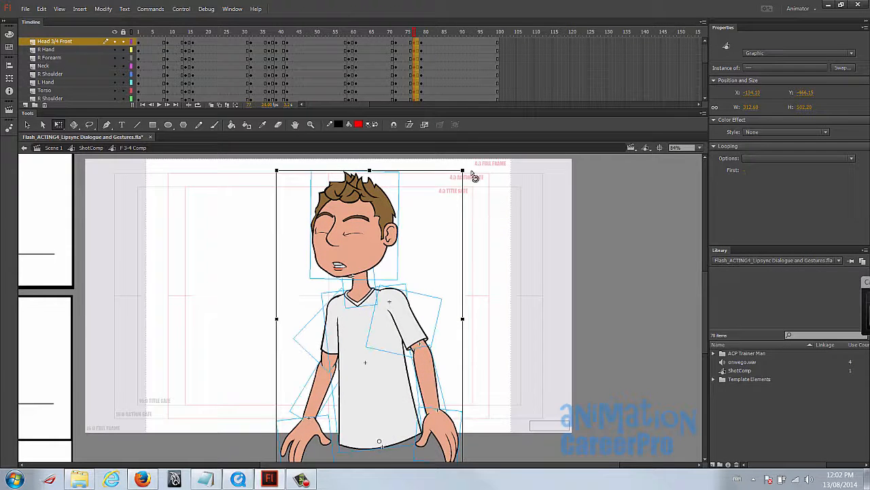
left_click_drag(474, 176, 515, 193)
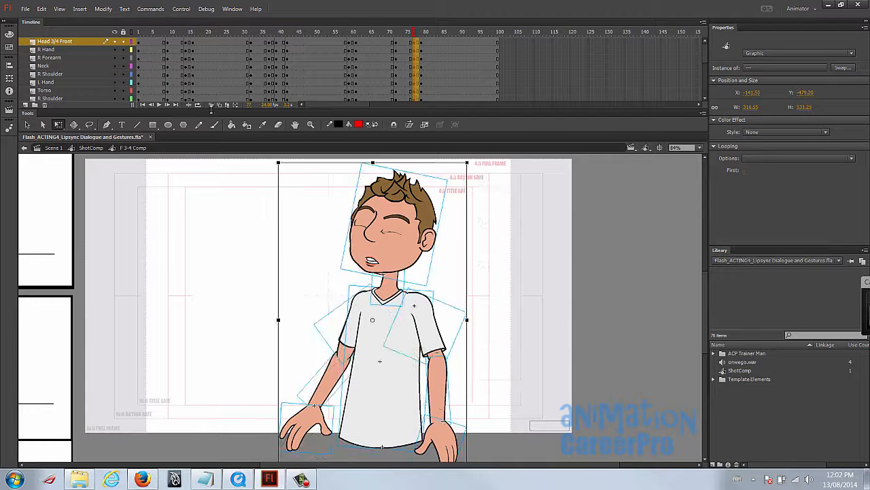
left_click_drag(399, 262, 408, 274)
- Rotate the head forward at frame 77 and switch the torso to a curved drawing
left_click(475, 257)
left_click(423, 228)
left_click_drag(458, 191, 425, 201)
left_click(400, 360)
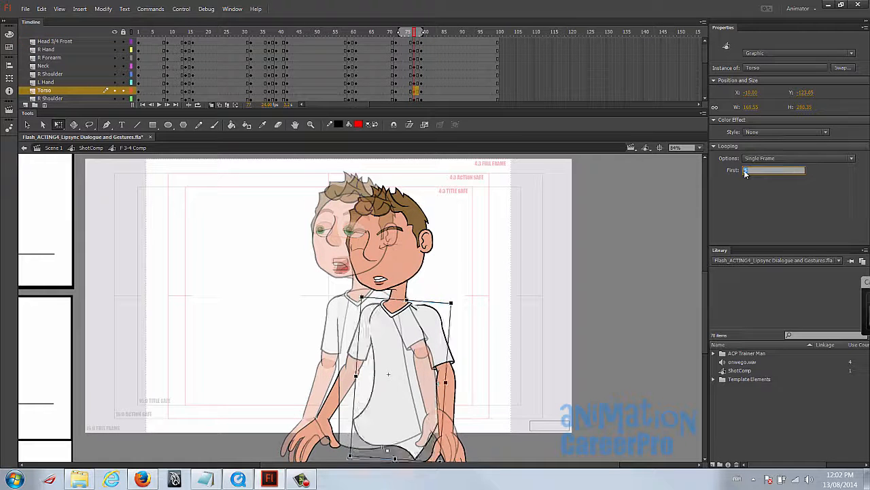
left_click(498, 332)
- Select the R Hand with its forearm and shoulder at frame 77 and swing the arm outward from the shoulder
left_click(450, 446)
left_click(447, 405, "shift")
left_click(439, 346, "shift")
left_click_drag(435, 396, 420, 307)
left_click_drag(484, 300, 468, 279)
- Rotate the right forearm downward at the elbow at frame 77 and turn its hand outward
left_click(459, 323, "shift")
left_click_drag(558, 336, 546, 389)
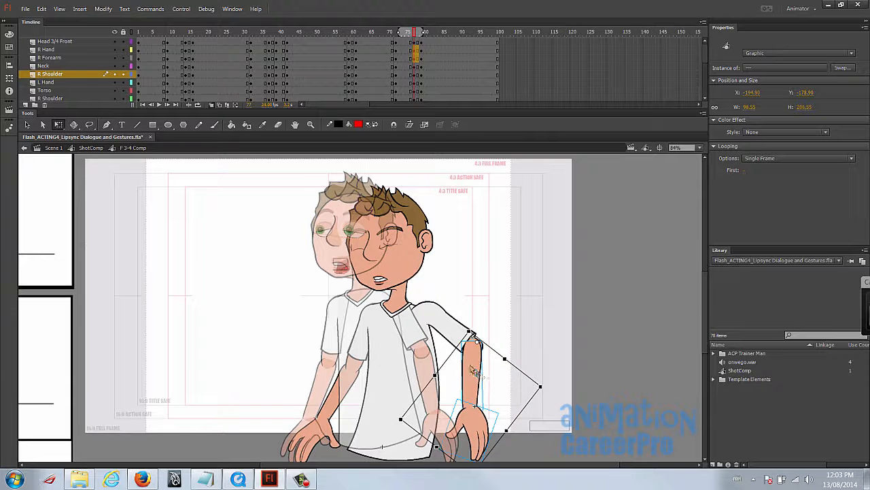
left_click_drag(471, 366, 474, 369)
left_click(481, 429)
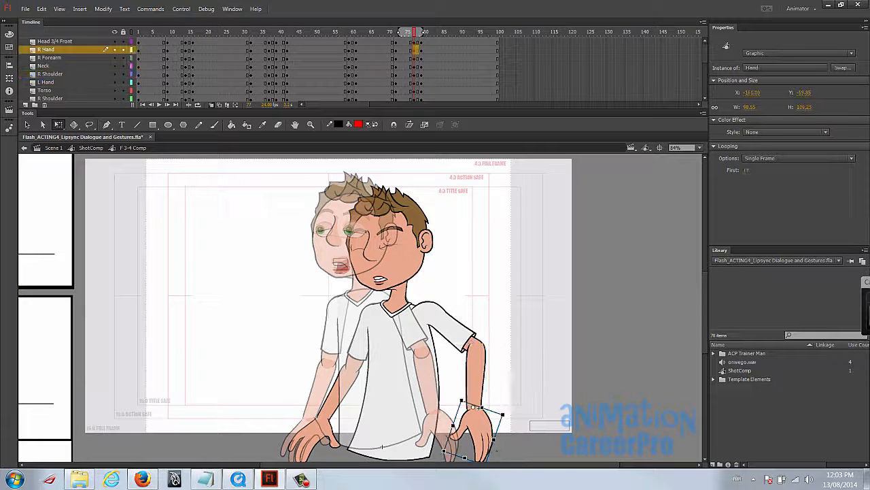
mouse_move(502, 416)
left_mouse_down()
mouse_move(504, 407)
mouse_move(486, 418)
left_mouse_up()
- Raise the left forearm and hand from the elbow at frame 77, and rotate the whole arm upward about the shoulder
left_click(324, 432)
left_click_drag(379, 364, 362, 434)
left_click(380, 362)
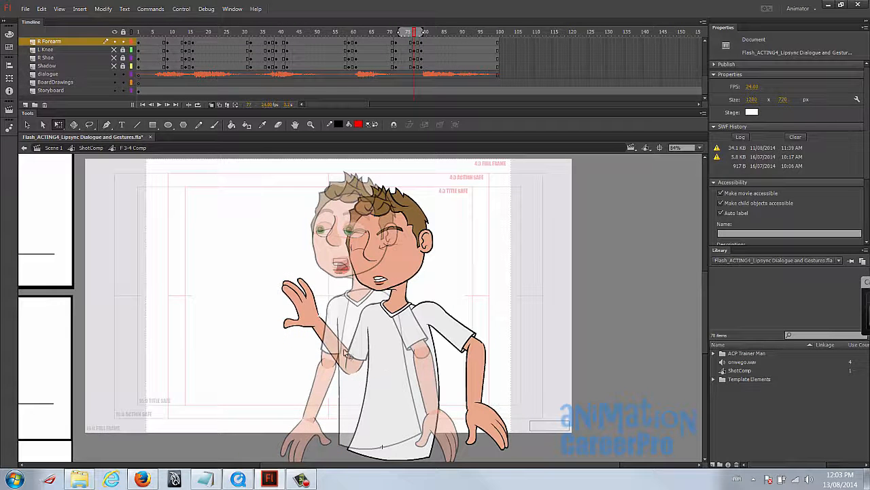
left_click(321, 326)
left_click(366, 344, "shift")
left_click_drag(337, 326, 373, 308)
left_click_drag(412, 384, 384, 393)
left_click(310, 276)
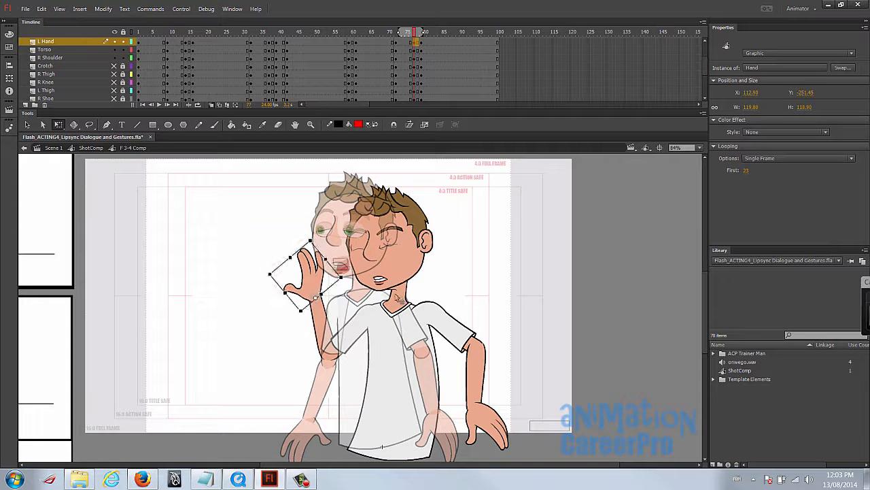
- Skew the whole character at frame 77 so the upper body leans slightly further back
key("ctrl+a")
left_click_drag(419, 177, 445, 177)
key("ctrl+z")
left_click(551, 204)
- Switch the raised L Hand at frame 77 to the closed fist drawing and rotate it to fit the wrist
left_click(319, 274)
left_click(750, 171)
scroll(764, 191, "down", 5)
key("Down")
key("Down")
key("Down")
key("Up")
left_click_drag(324, 258, 342, 264)
left_click(509, 268)
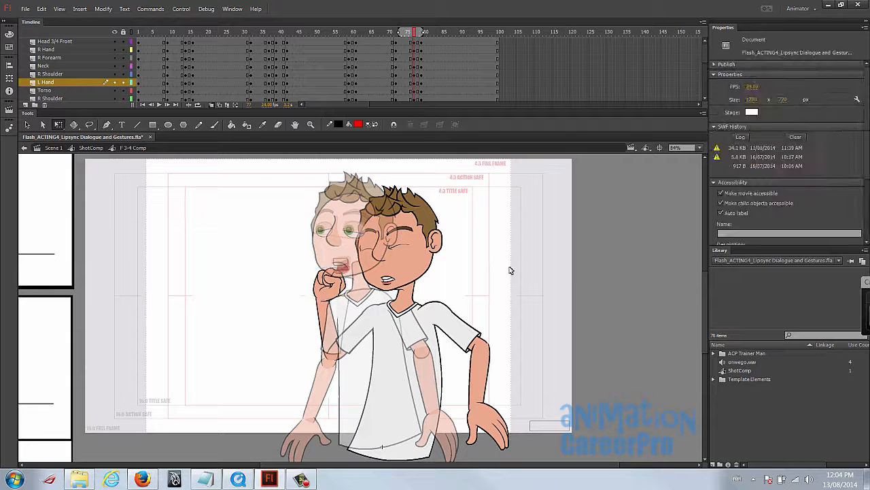
- Swing the right forearm and hand outward about the elbow at frame 77, and turn off onion skinning
scroll(508, 340, "down", 1)
left_click(476, 355)
left_click_drag(487, 384, 482, 328)
left_click_drag(514, 443, 541, 430)
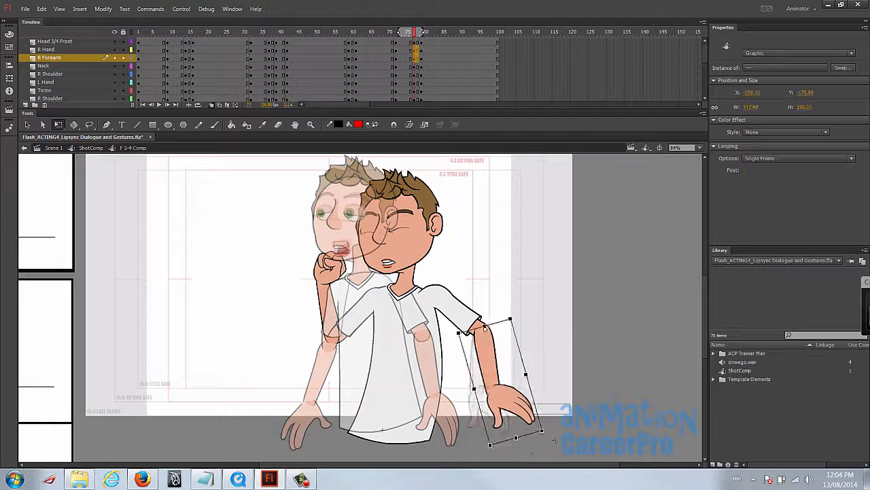
left_click(534, 370)
left_click(211, 106)
- Select the right forearm, hand and shoulder together at frame 77 and nudge the arm slightly into place
key("z")
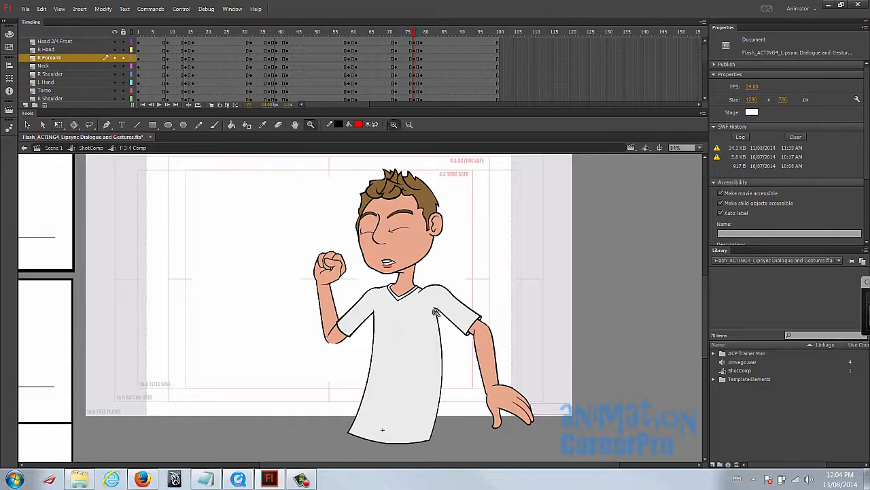
key("v")
left_click(488, 343)
left_click(505, 401, "shift")
left_click(467, 323, "shift")
left_click_drag(467, 322, 468, 320)
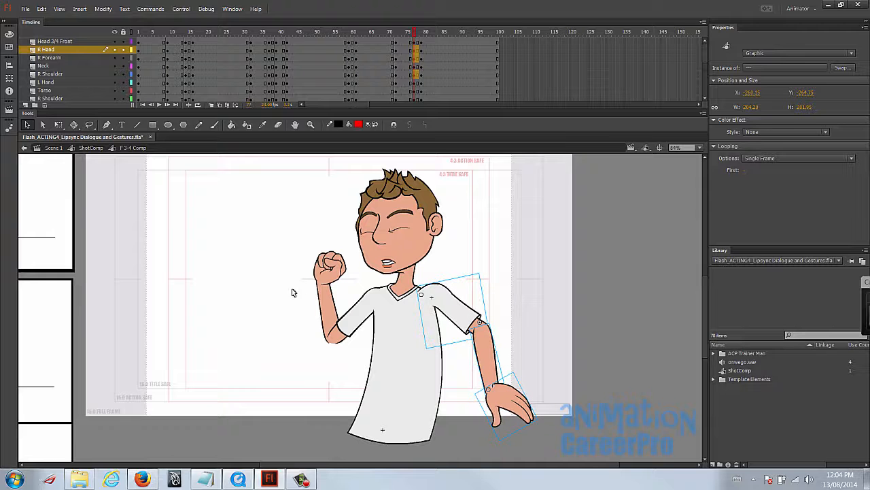
- Switch the raised arm's R Shoulder at frame 77 to drawing 8, trying drawings 5 and 6 first
key("z")
left_click(337, 345)
key("v")
left_click(336, 307)
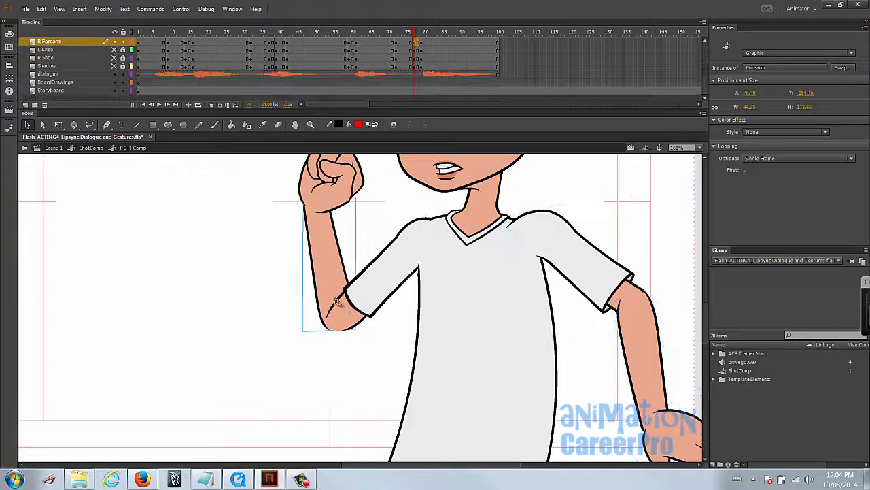
left_click(379, 298)
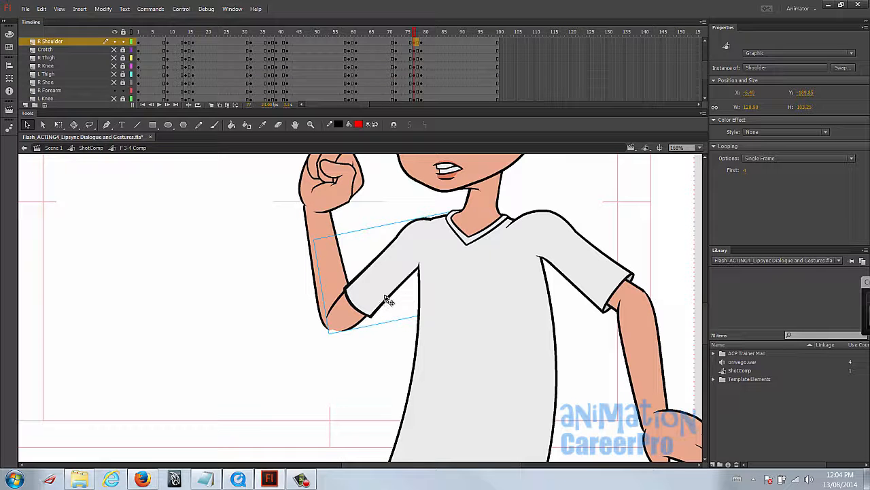
left_click(745, 169)
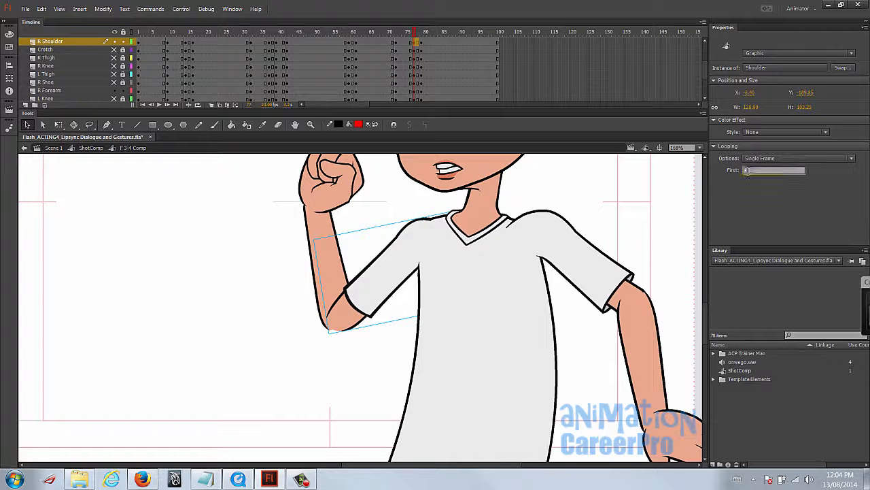
type("5")
key("Return")
type("6")
key("Return")
type("8")
key("Return")
- Rotate and reposition the new shoulder drawing so the sleeve joins the torso below the neckline
left_click_drag(411, 280, 267, 292)
key("q")
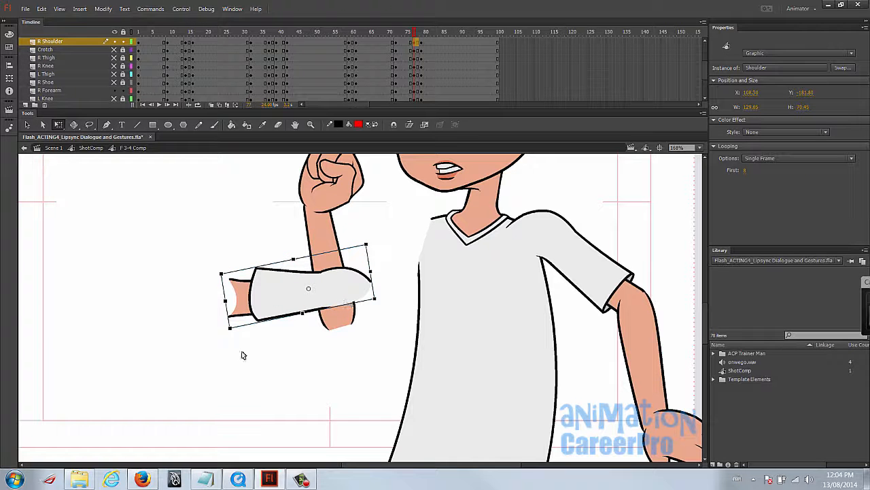
left_click_drag(231, 340, 373, 292)
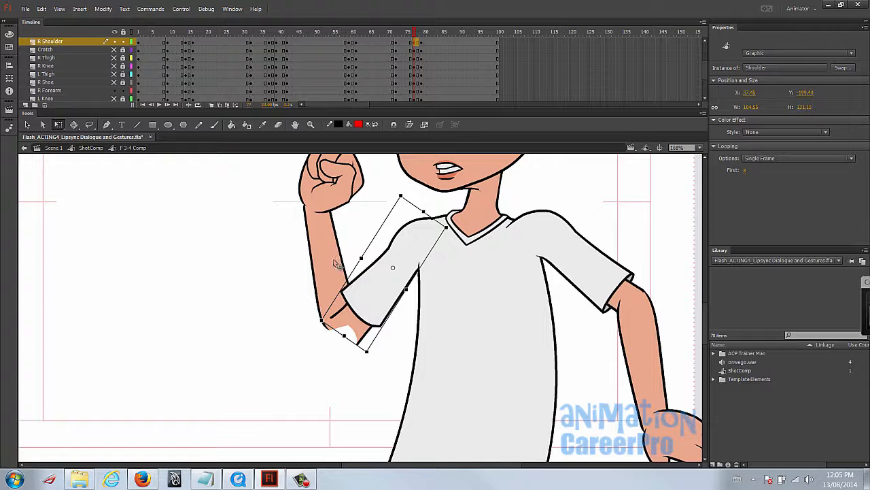
- Pull the raised arm's forearm away from the sleeve and try its other drawings for one that fits the bent elbow
left_click_drag(331, 263, 305, 278)
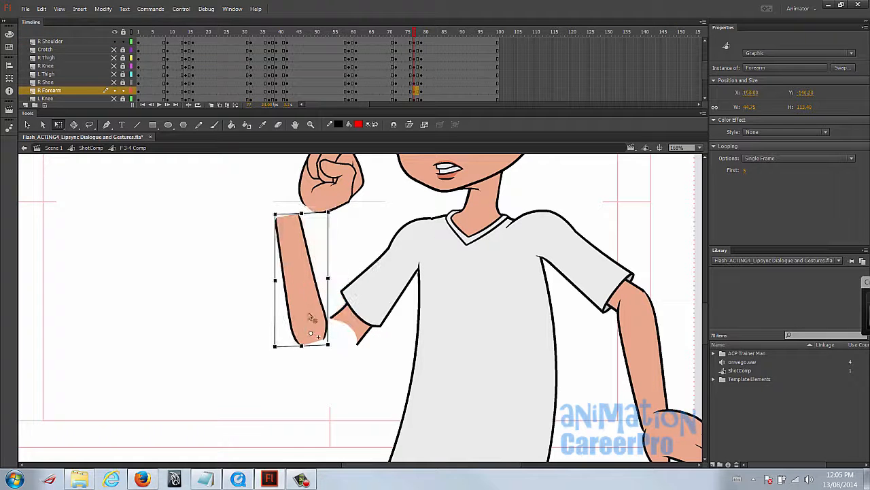
left_click(744, 172)
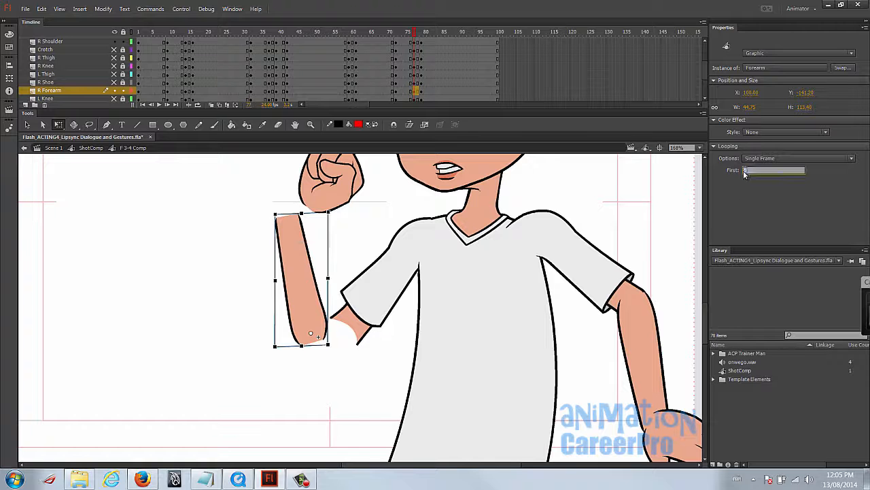
type("6")
key("Return")
type("7")
key("Return")
type("8")
key("Return")
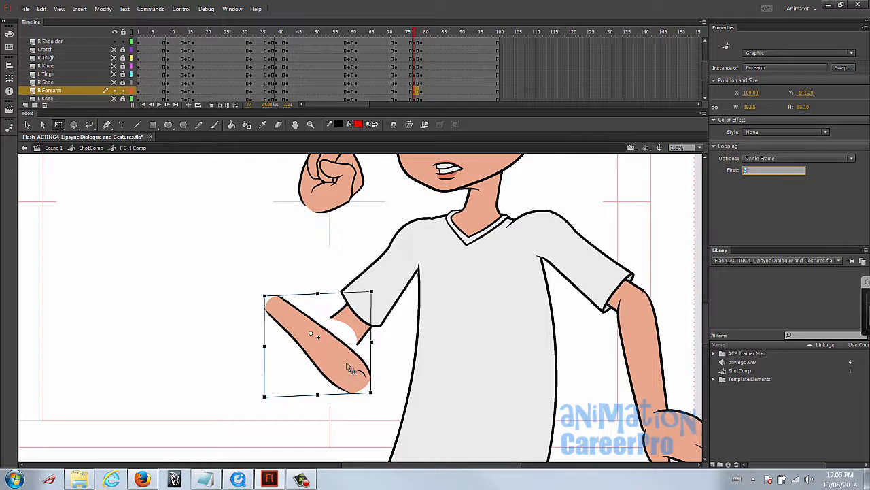
type("8")
key("Return")
type("9")
key("Return")
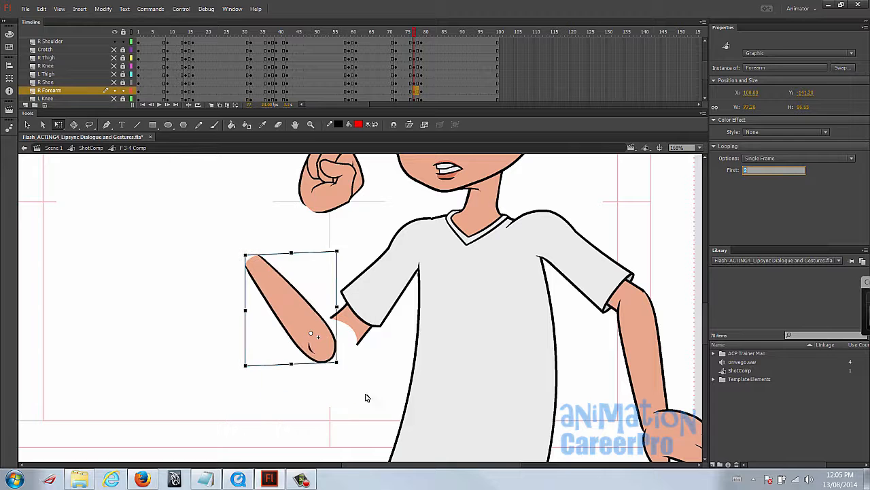
mouse_move(312, 336)
left_mouse_down()
mouse_move(335, 326)
mouse_move(303, 341)
left_mouse_up()
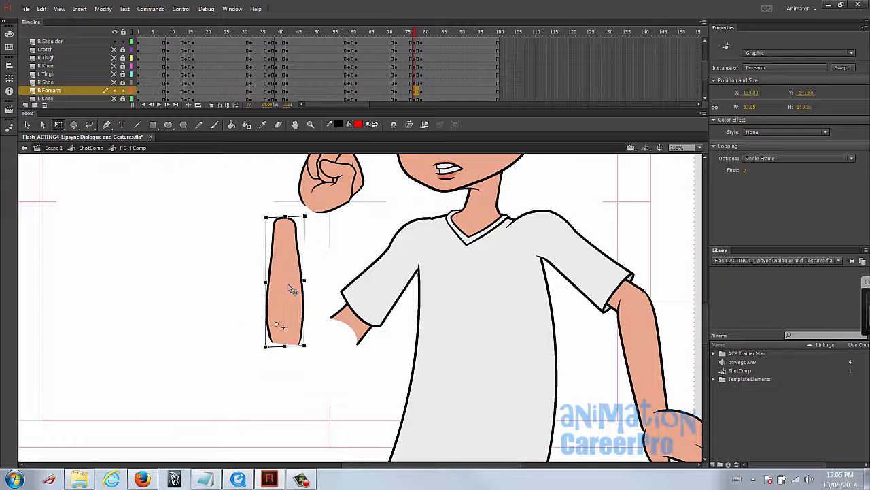
- Inside the Forearm symbol, add a blank keyframe at frame 8 of the Fill layer and paste a copy of frame 2 into it
double_click(290, 287)
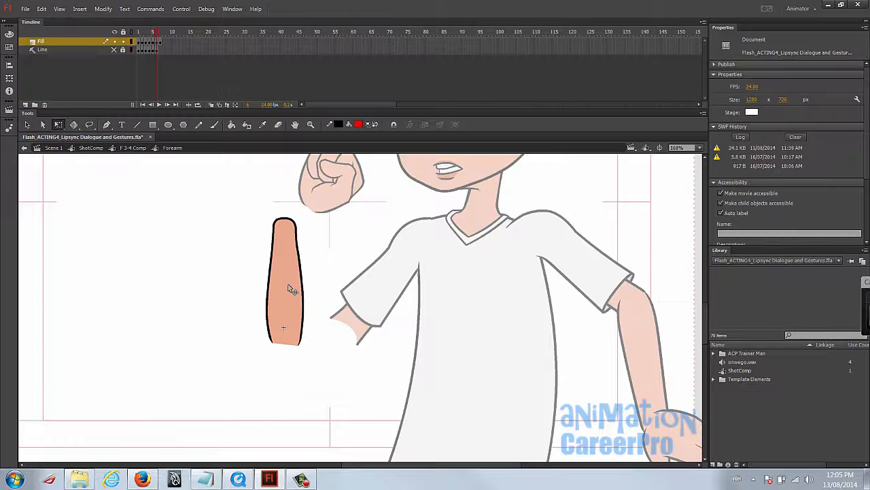
left_click(165, 47)
right_click(163, 45)
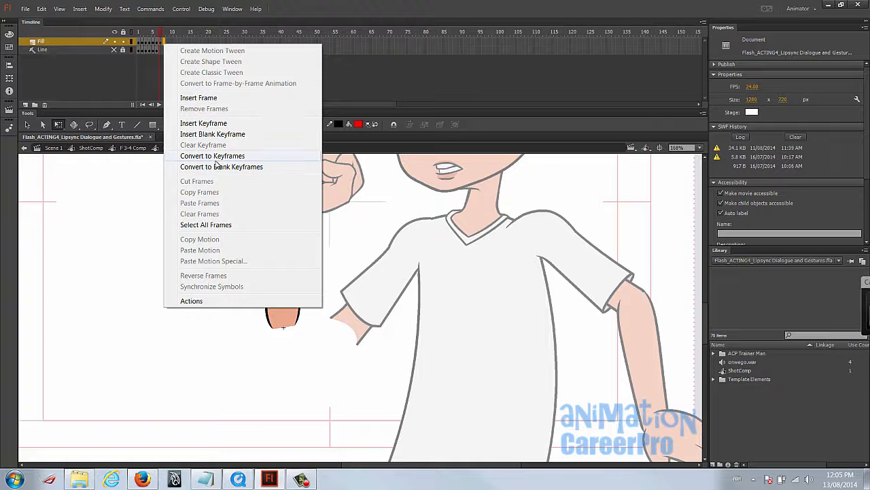
left_click(219, 134)
left_click_drag(163, 33, 140, 37)
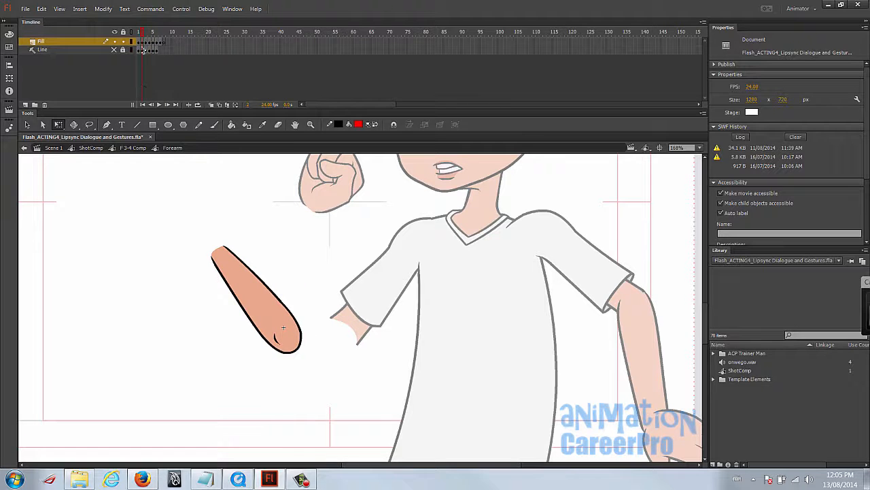
right_click(143, 41)
left_click(171, 189)
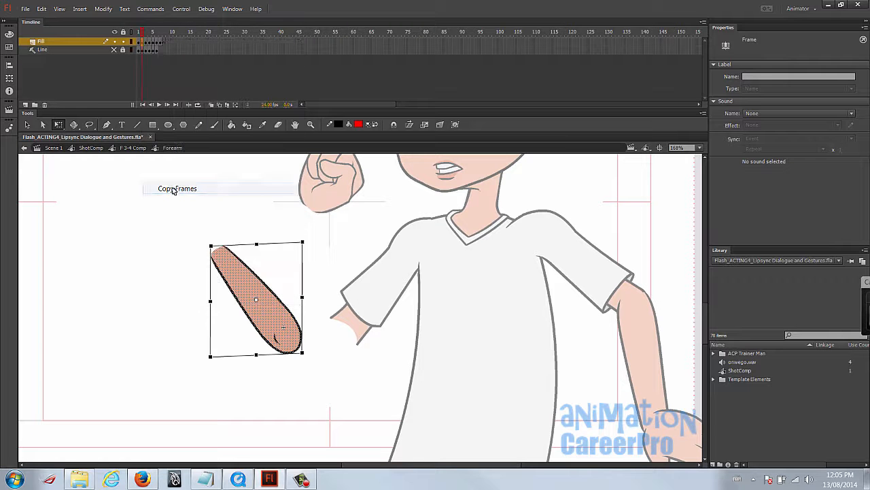
right_click(166, 47)
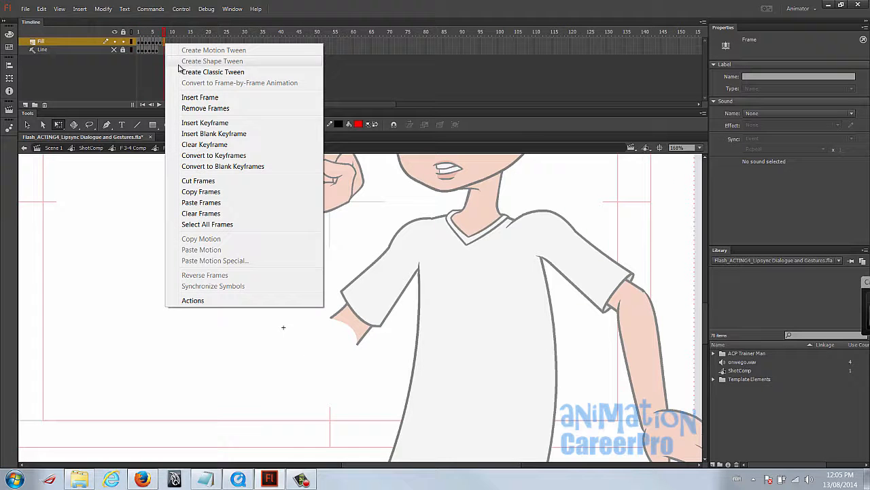
left_click(204, 202)
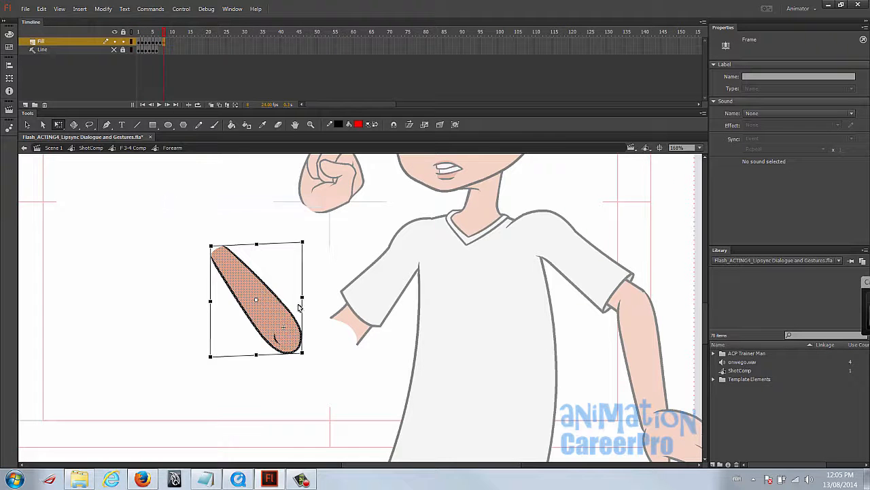
- Delete the elbow crease from the frame 8 forearm drawing and return to the F 3-4 Comp symbol
key("z")
left_click(288, 326)
left_click(304, 323)
key("v")
left_click(375, 348)
left_click(367, 347)
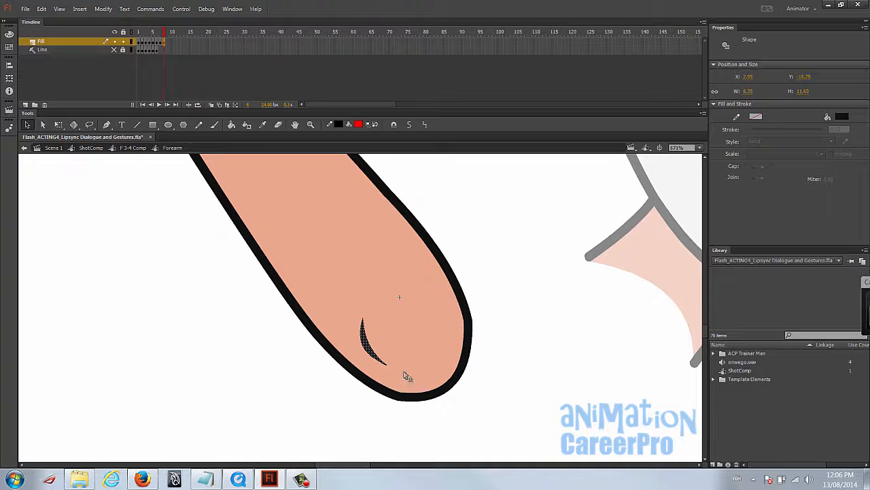
key("Delete")
left_click_drag(376, 354, 360, 356)
key("z")
left_click(365, 291, "alt")
left_click(365, 291, "alt")
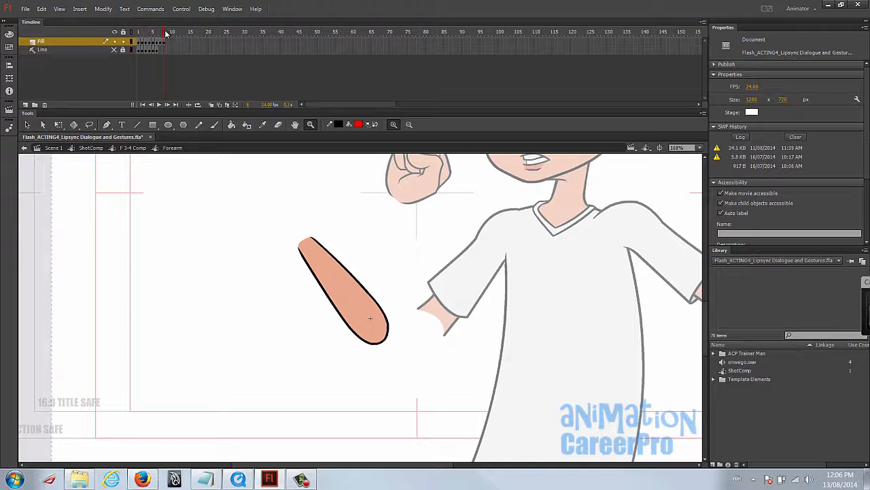
left_click(164, 43)
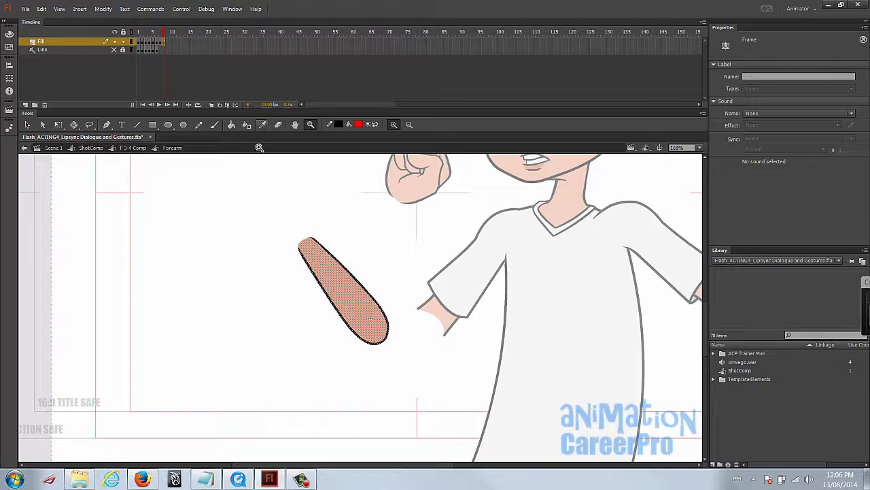
key("v")
double_click(298, 329)
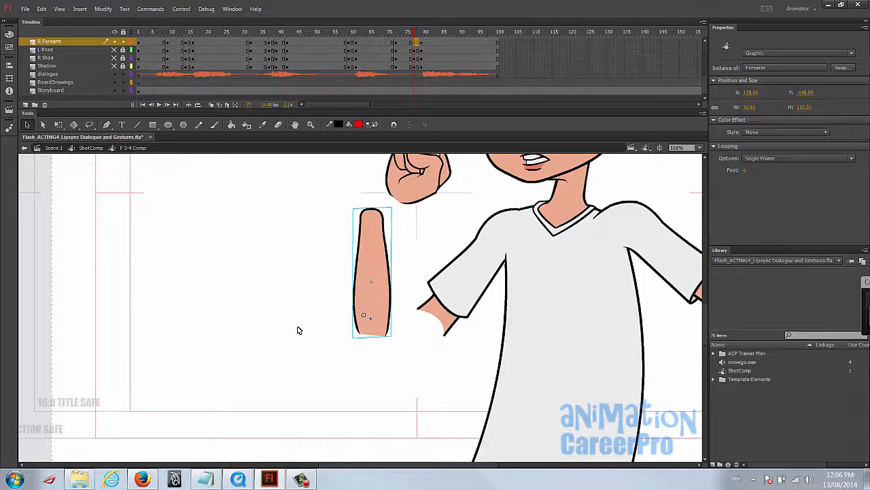
- Switch the raised arm's forearm at frame 77 to drawing 8 and fit its elbow under the sleeve
left_click_drag(380, 279, 356, 267)
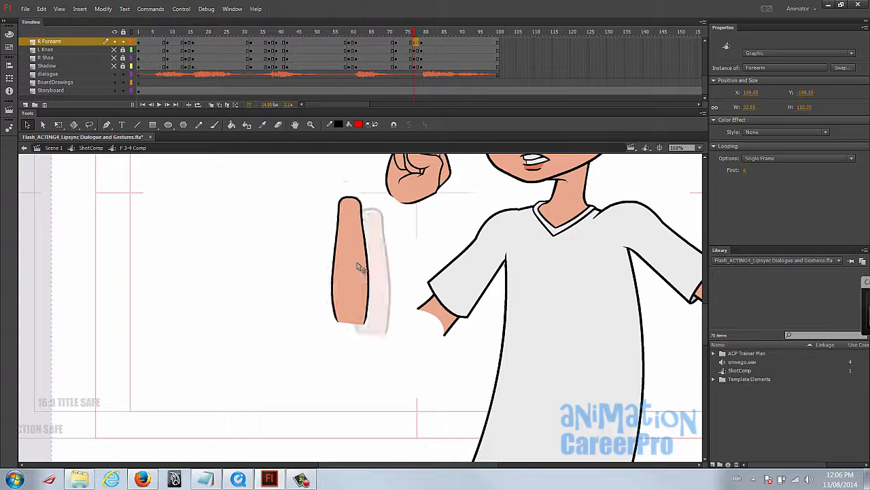
left_click(745, 171)
type("8")
key("Return")
left_click_drag(319, 294, 401, 305)
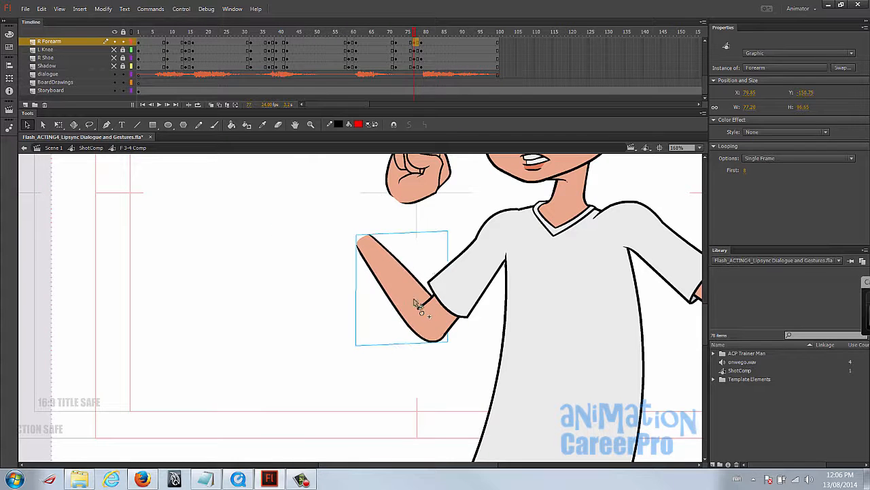
- Rotate the forearm at frame 77 to line up with the elbow, and move and rotate the fist onto the wrist
key("space")
left_click_drag(475, 246, 454, 302)
key("q")
left_click_drag(401, 369, 413, 382)
left_click_drag(337, 285, 353, 276)
left_click_drag(405, 224, 375, 254)
left_click_drag(406, 218, 387, 207)
left_click_drag(373, 244, 376, 252)
left_click(439, 258)
key("ctrl+shift+space")
left_click(439, 269, "ctrl+shift")
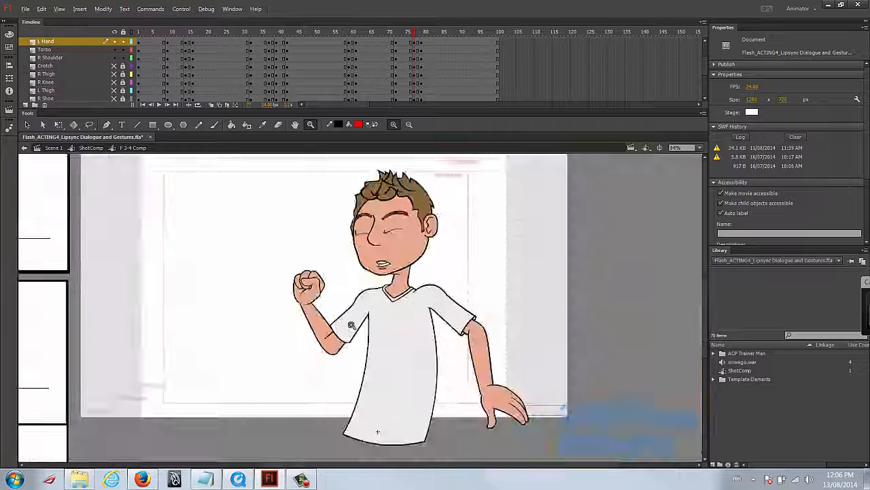
- Nudge the raised arm's shoulder slightly at frame 77 so the sleeve fits the elbow and torso
key("ctrl+space")
left_click(349, 325, "ctrl")
left_click(350, 310)
left_click_drag(341, 281, 345, 276)
left_click(366, 341)
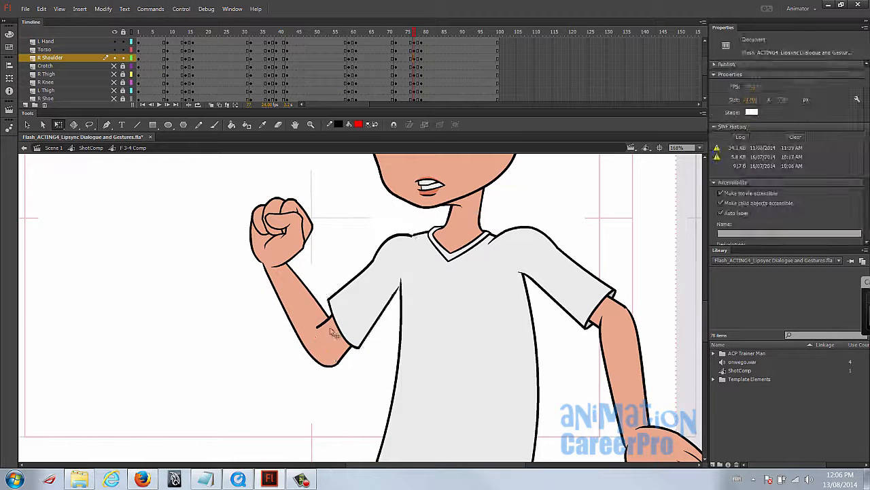
left_click(377, 292)
left_click(385, 342)
key("ctrl+shift+space")
left_click(403, 313, "ctrl+shift")
key("space")
left_click_drag(463, 360, 464, 374)
- Go to frame 79 and turn on onion skinning to compare with the wind-up pose
mouse_move(415, 33)
left_mouse_down()
mouse_move(407, 35)
mouse_move(422, 39)
left_mouse_up()
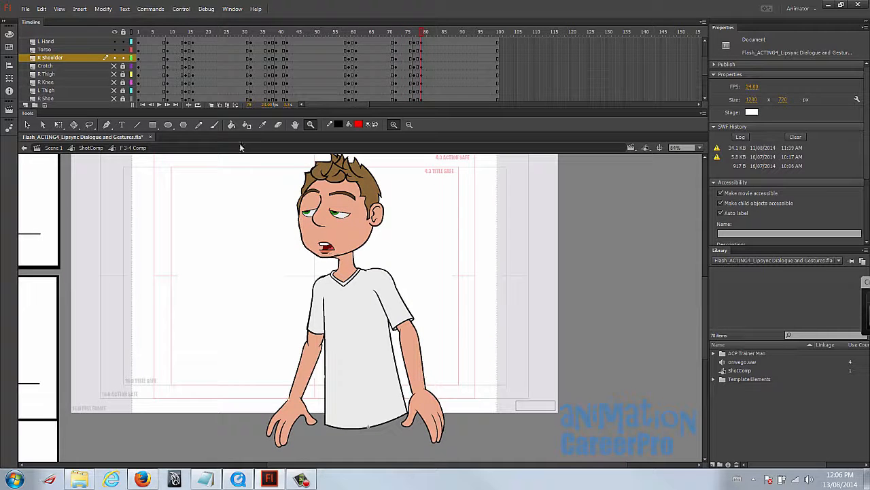
left_click(212, 104)
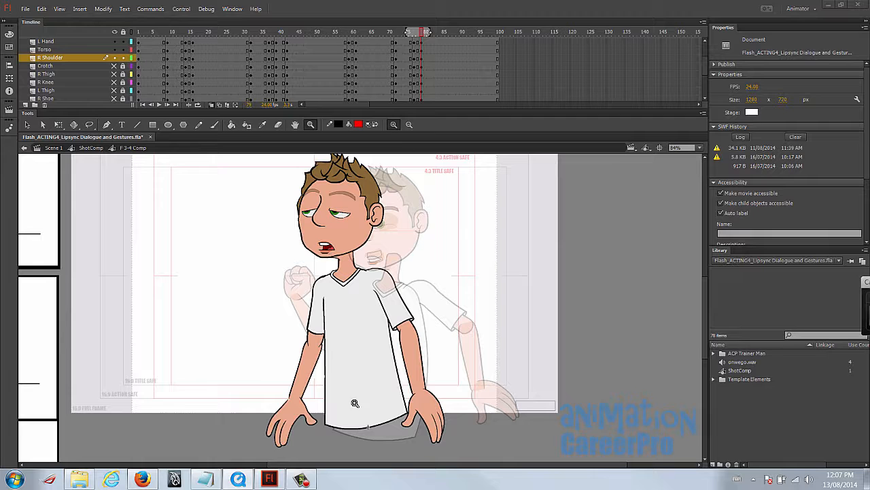
- Sketch rough red brush guides over frame 79 for the forward lean, head and pointing arm
key("b")
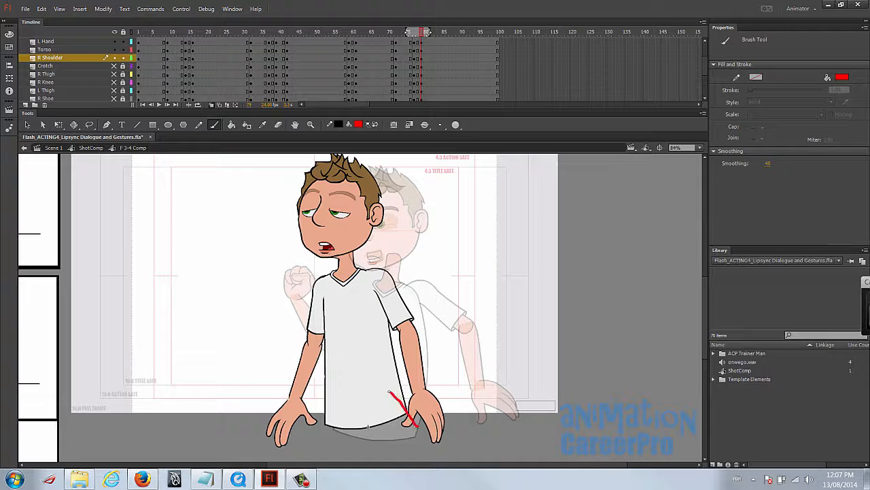
left_click_drag(417, 425, 246, 228)
left_click_drag(202, 172, 231, 155)
mouse_move(279, 268)
left_mouse_down()
mouse_move(150, 254)
mouse_move(140, 242)
mouse_move(105, 246)
mouse_move(151, 265)
left_mouse_up()
key("v")
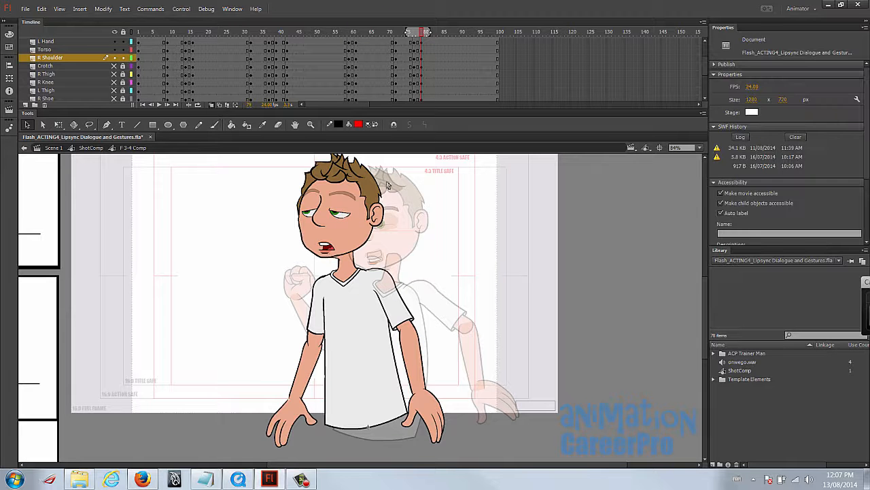
- Select the whole character at frame 79, set its pivot at the shirt hem, and rotate and skew it into a forward lean
key("ctrl+a")
key("q")
left_click_drag(357, 299, 368, 425)
left_click_drag(462, 216, 464, 241)
left_click_drag(453, 172, 359, 162)
left_click_drag(341, 355, 364, 360)
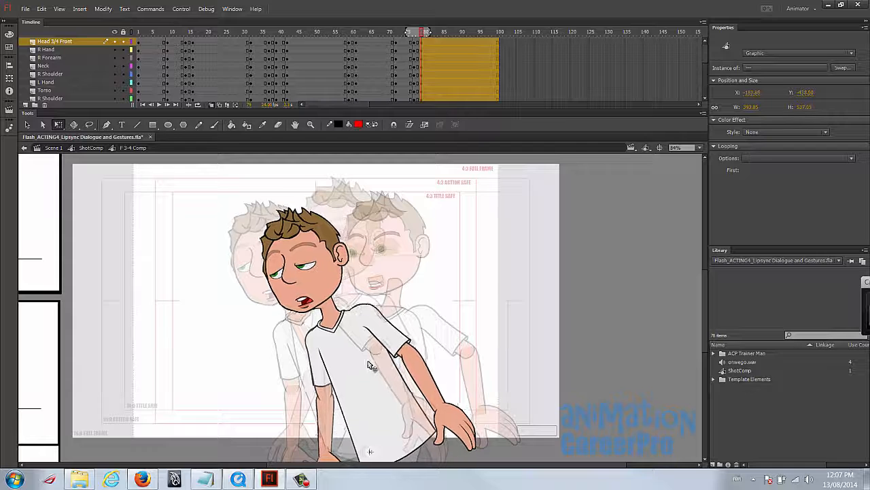
left_click(363, 360)
- Swing the front arm's hand, forearm and shoulder up about the shoulder at frame 79 until the arm reaches forward horizontally
left_click(272, 401)
left_click_drag(272, 408, 273, 371)
left_click_drag(269, 440, 321, 335)
left_click_drag(320, 380, 309, 296)
left_click_drag(374, 280, 323, 392)
- Select the rear arm's shoulder, forearm and hand at frame 79 and swing them up and back about the shoulder
left_click(382, 292)
left_click(418, 335, "shift")
left_click(449, 384, "shift")
left_click_drag(410, 341, 362, 280)
left_click_drag(482, 263, 459, 177)
- Rotate the head at frame 79 slightly back so it sits more upright on the leaning body
left_click_drag(380, 191, 389, 214)
left_click(316, 228)
left_click_drag(340, 181, 368, 192)
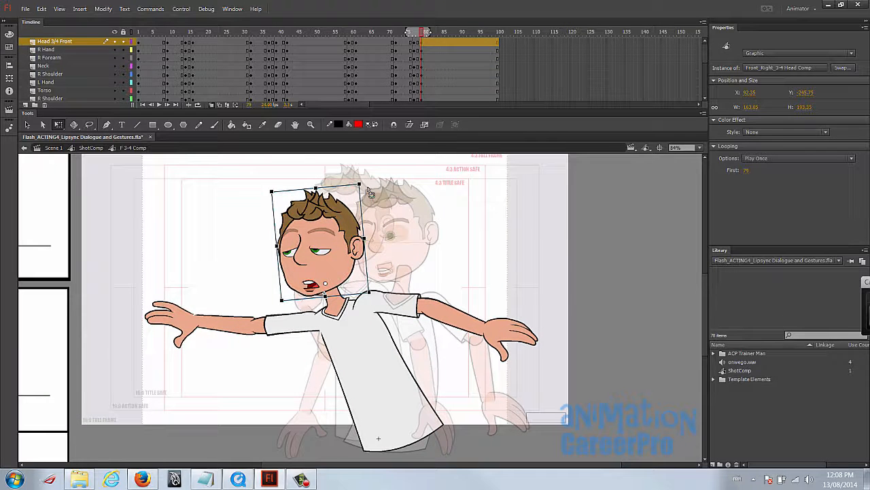
- Switch the forward L Hand at frame 79 to pointing-finger drawing 22, and rotate and move it onto the wrist
key("v")
left_click(173, 317)
left_click(747, 170)
type("22")
key("Return")
left_click(187, 339)
key("q")
left_click_drag(180, 355, 204, 360)
left_click_drag(190, 325, 175, 319)
left_click(237, 357)
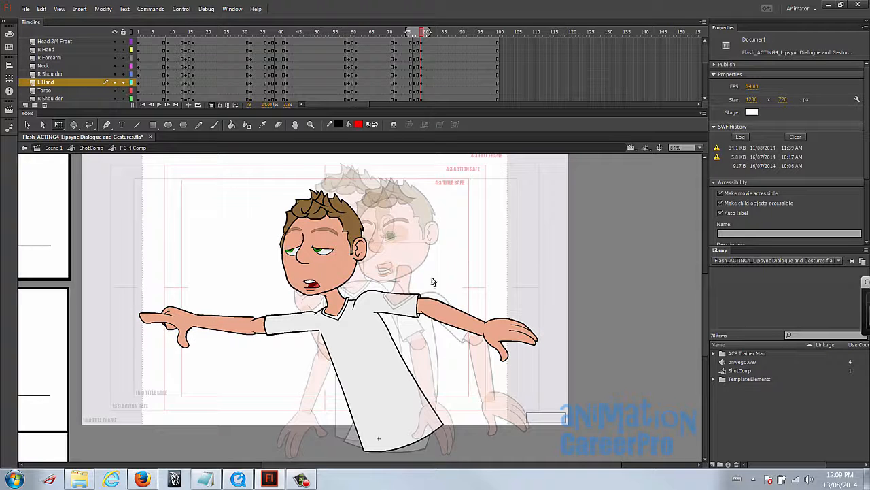
- Rotate the rear arm slightly higher at frame 79 to counterbalance the point
left_click(442, 318)
left_click_drag(548, 262, 539, 249)
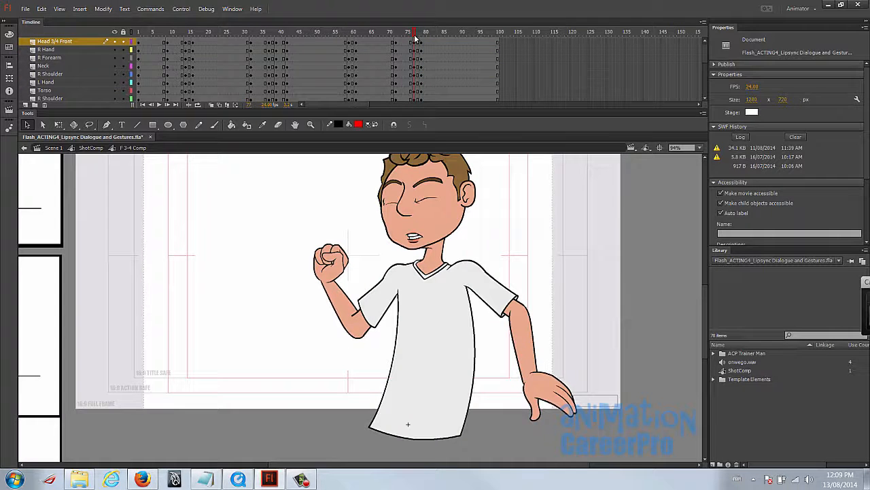
- Add keyframes at frame 84 on the layers from Head 3/4 Front through Shadow, and return to frame 79
left_click_drag(415, 39, 442, 33)
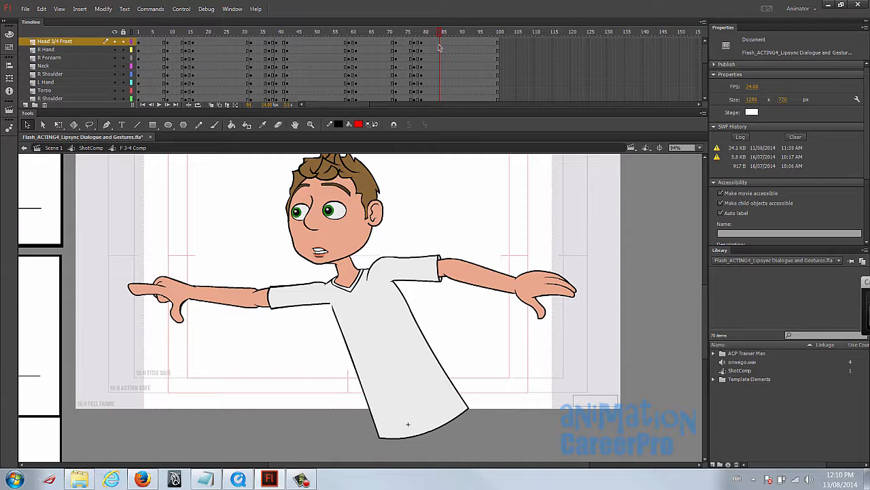
left_click(441, 42)
scroll(444, 80, "down", 5)
left_click(441, 76, "shift")
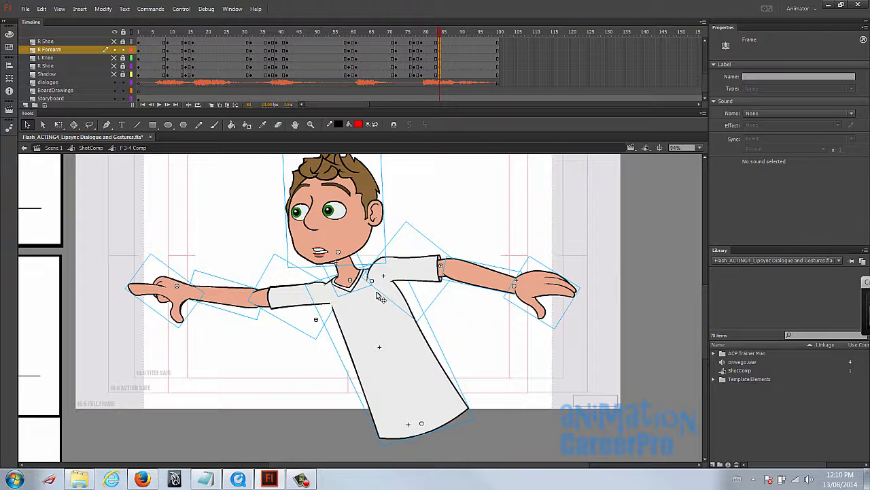
left_click(421, 32)
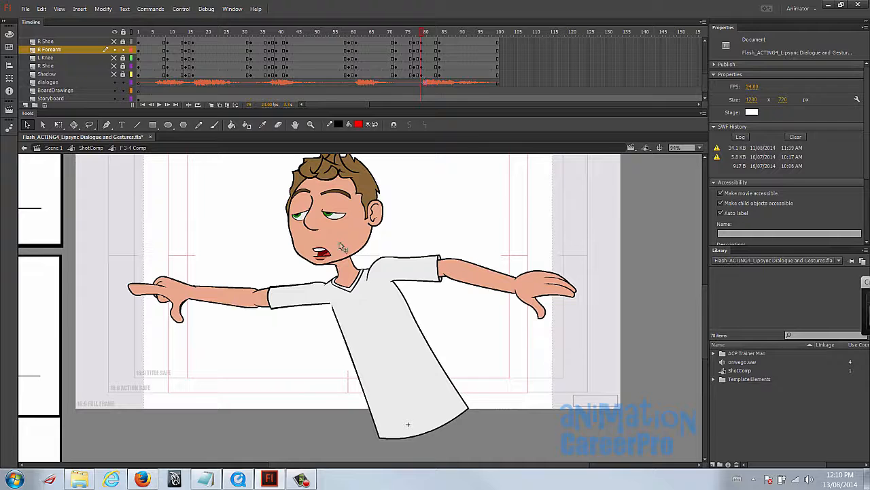
- Stretch the pointing arm forward from the shoulder at frame 79, and flatten it very slightly
left_click(183, 304)
left_click(234, 301, "shift")
left_click(286, 298, "shift")
key("q")
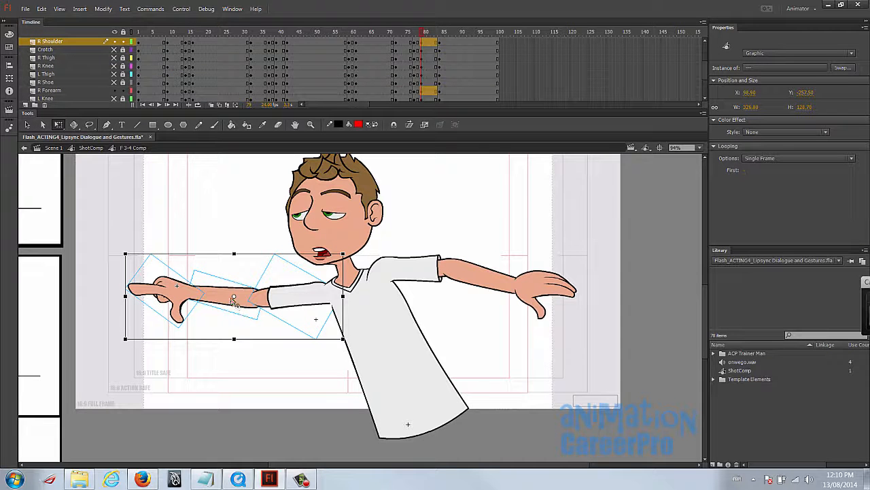
left_click_drag(323, 291, 326, 288)
left_click_drag(124, 295, 116, 296)
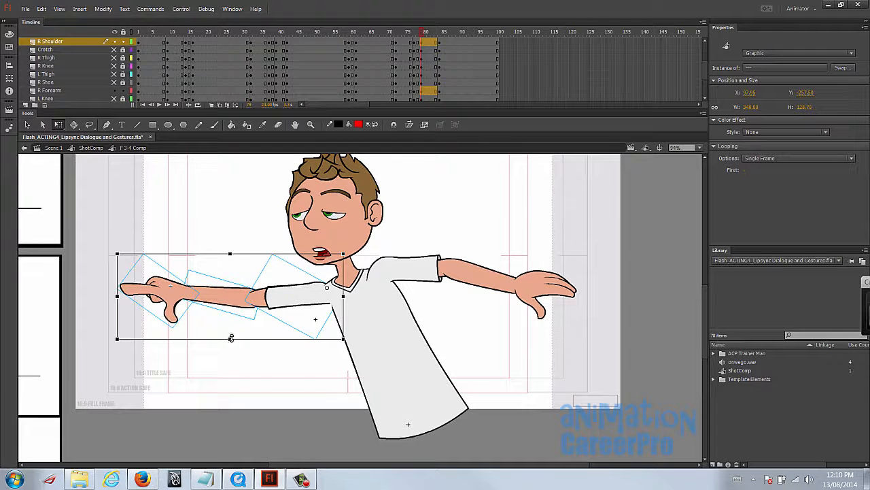
left_click_drag(231, 336, 232, 336)
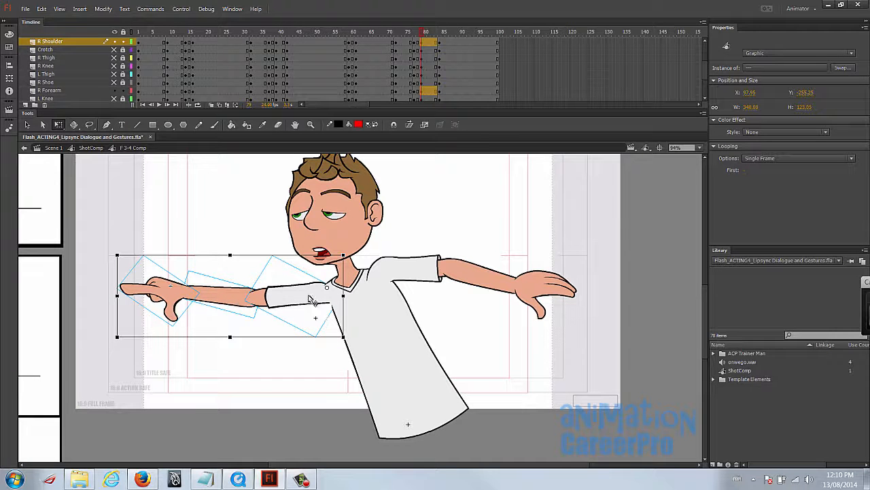
- Tilt the head farther forward over the pointing arm at frame 79
left_click(377, 209)
scroll(378, 204, "up", 1)
left_click_drag(383, 169, 373, 166)
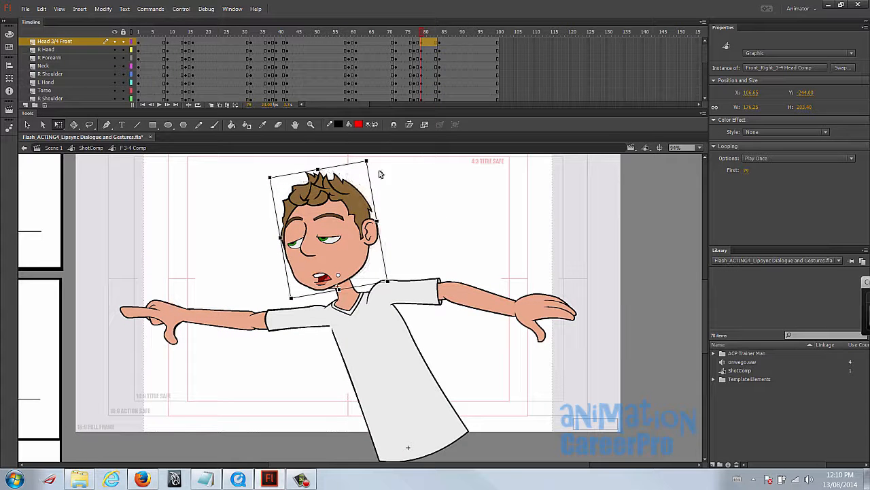
- Nudge the whole character slightly toward the pointing hand at frame 79 and compare the pose with frame 84
left_click_drag(448, 234, 449, 218)
left_click_drag(126, 192, 577, 472)
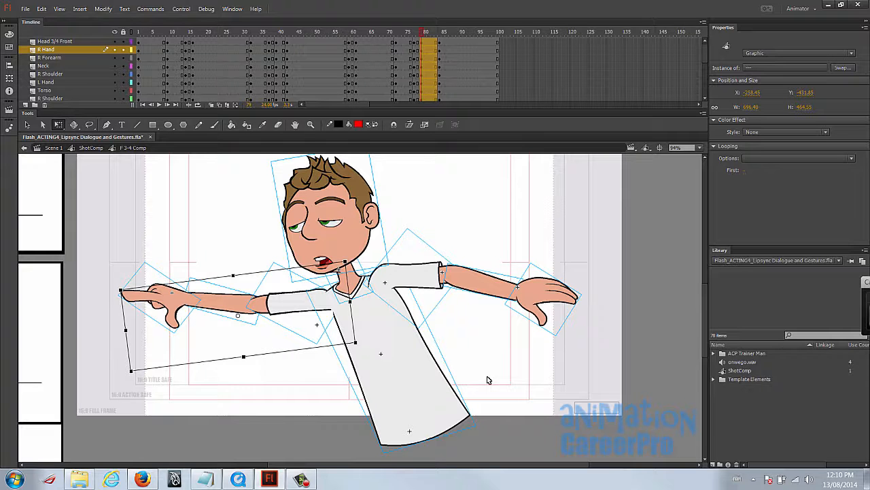
key("shift+Left")
left_click_drag(409, 34, 440, 38)
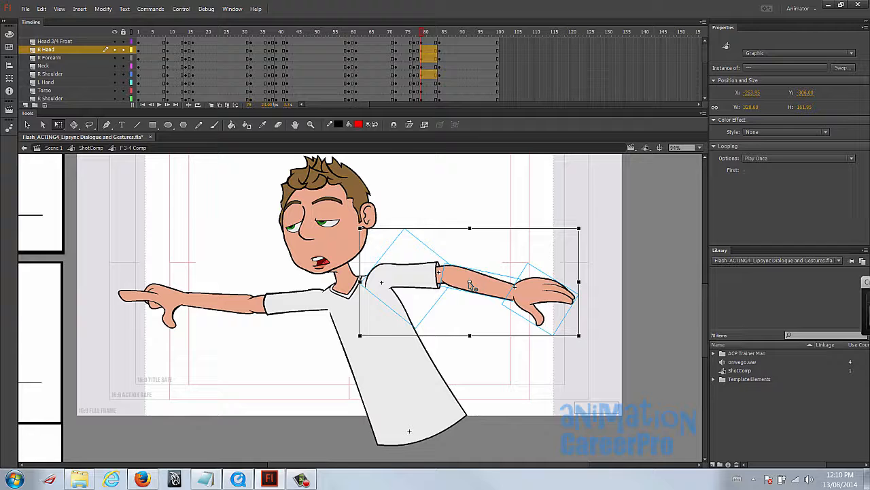
- Rotate the rear arm upward about the shoulder at frame 79, and rotate its hand upward at the wrist
left_click_drag(469, 283, 373, 280)
mouse_move(580, 230)
left_mouse_down()
mouse_move(576, 248)
mouse_move(579, 211)
mouse_move(571, 229)
left_mouse_up()
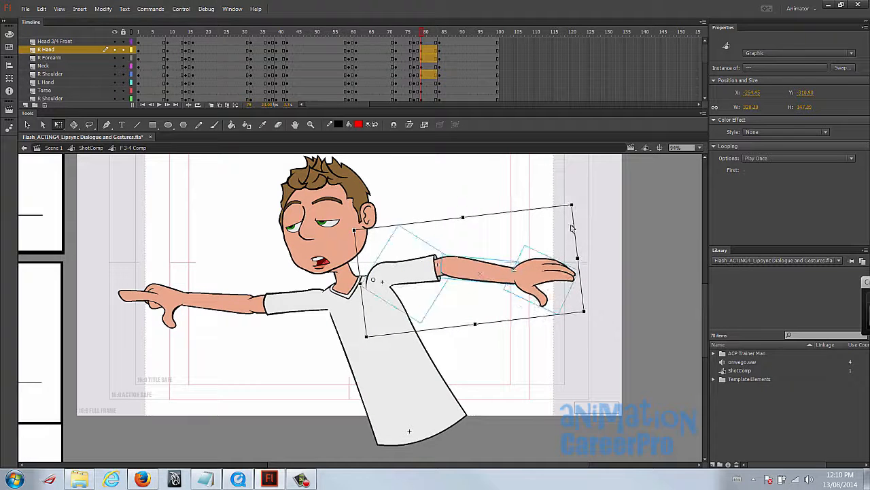
left_click(433, 270, "shift")
left_click_drag(510, 282, 444, 267)
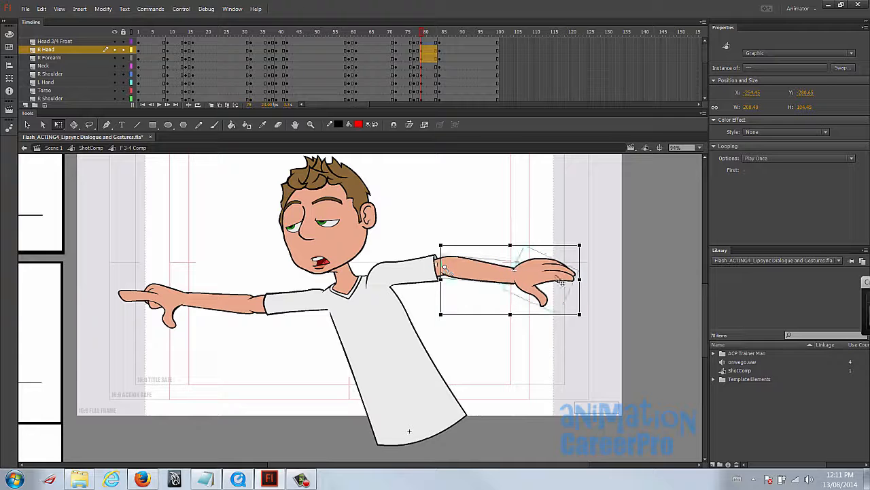
left_click(534, 275)
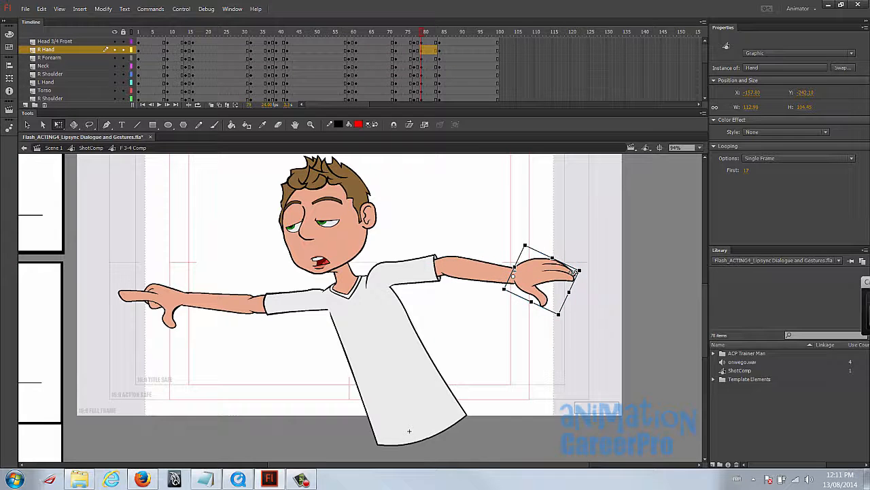
left_click_drag(585, 273, 583, 259)
- Skew the whole character at frame 84 so the upper body leans slightly farther toward the pointing hand
left_click(439, 33)
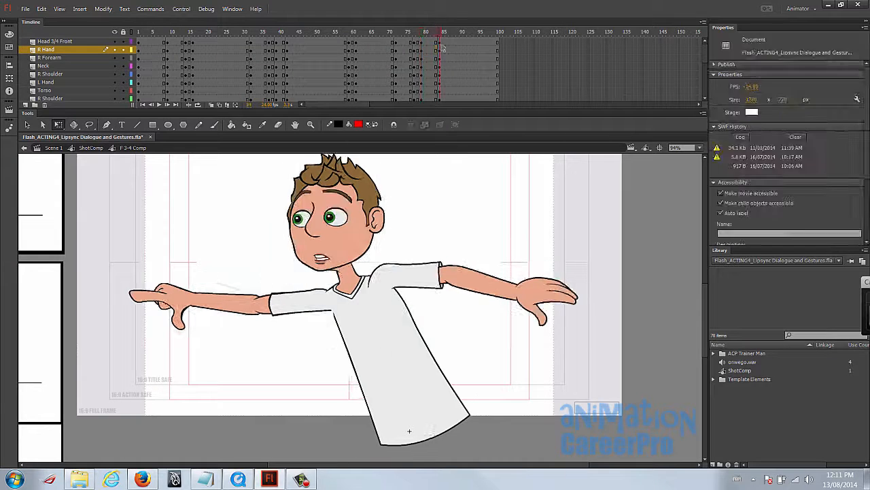
left_click_drag(156, 181, 627, 445)
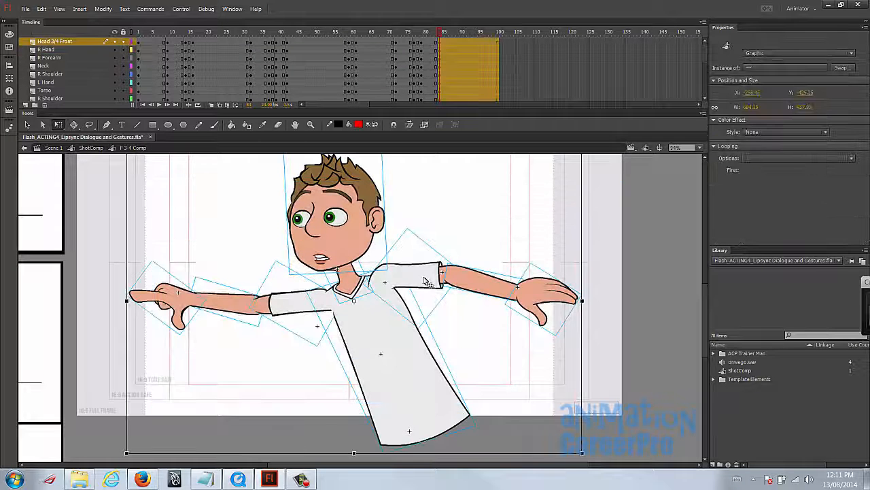
left_click_drag(454, 273, 467, 336)
left_click_drag(444, 212, 437, 214)
left_click_drag(464, 309, 466, 270)
- Using onion skinning, shift the whole frame 79 pose farther in the pointing direction and scrub through the settle to frame 85
key("z")
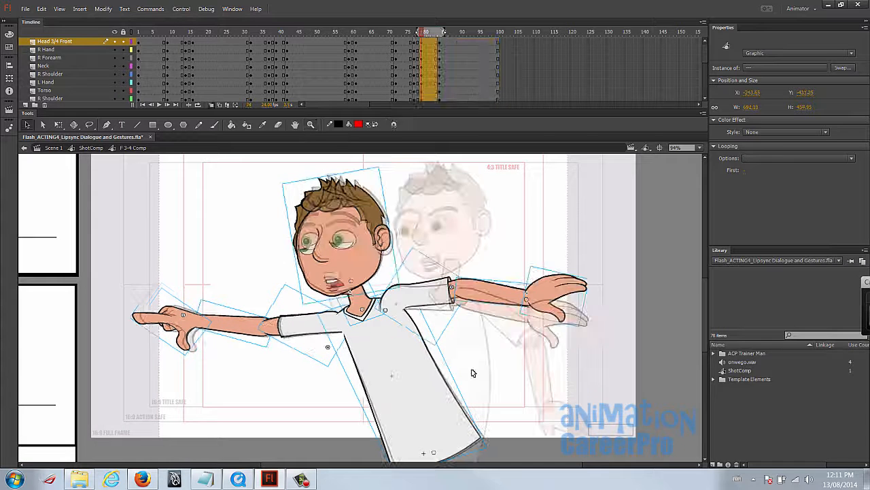
key("Left")
key("Left")
key("Left")
key("Left")
key("Left")
key("Left")
key("Left")
key("Left")
key("Left")
key("Left")
key("Left")
key("Left")
key("Left")
key("Left")
key("Left")
key("Left")
key("Left")
key("Left")
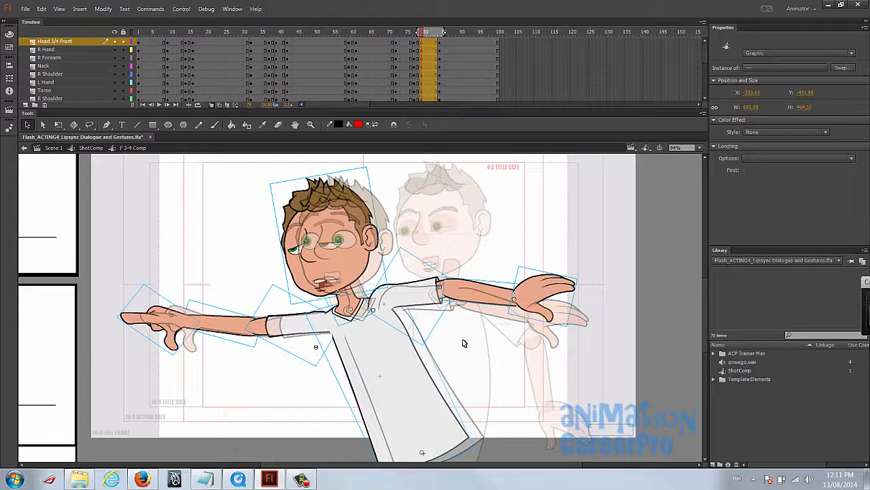
left_click_drag(423, 34, 444, 40)
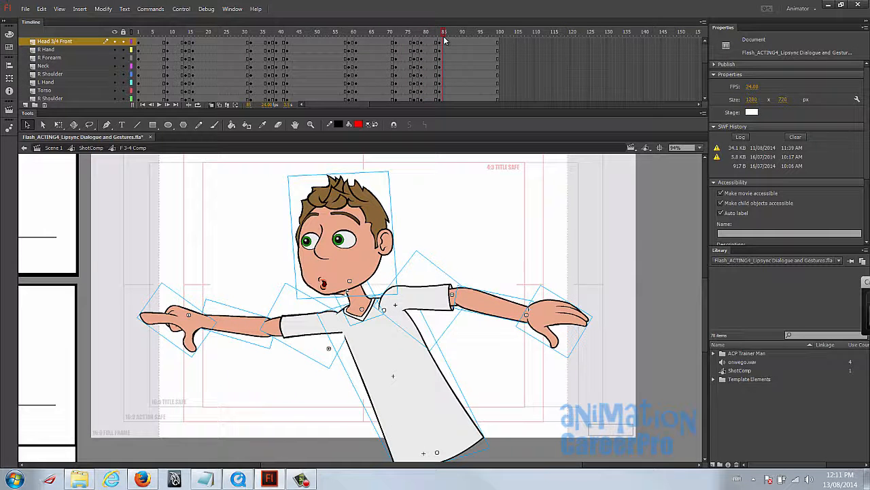
key("alt+shift+o")
- Play the animation from frame 1 to review the body gestures against the dialogue
left_click(400, 207)
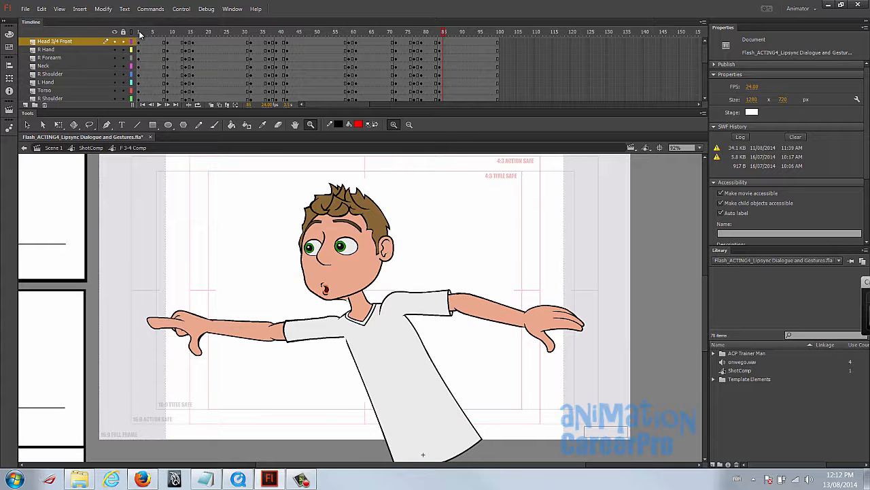
left_click(140, 32)
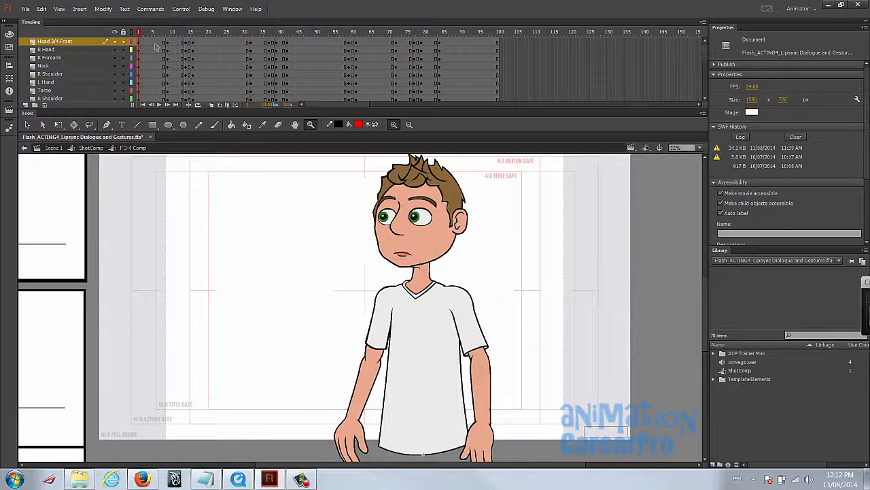
key("Return")
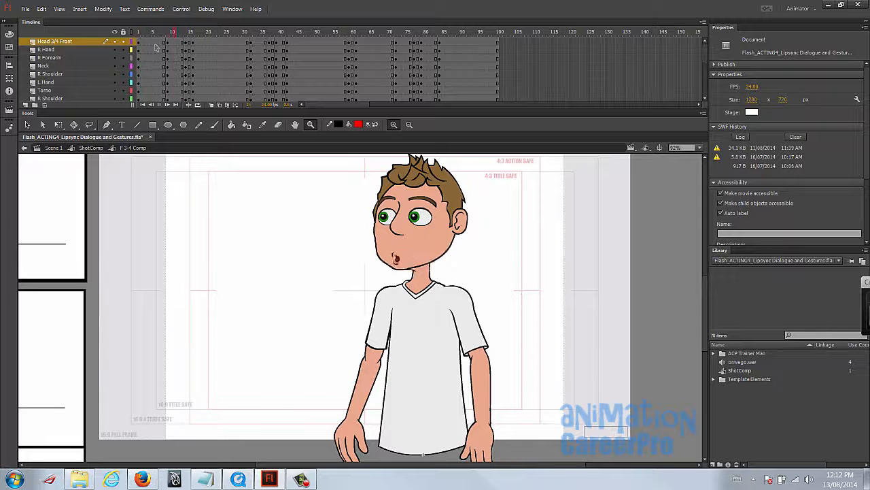
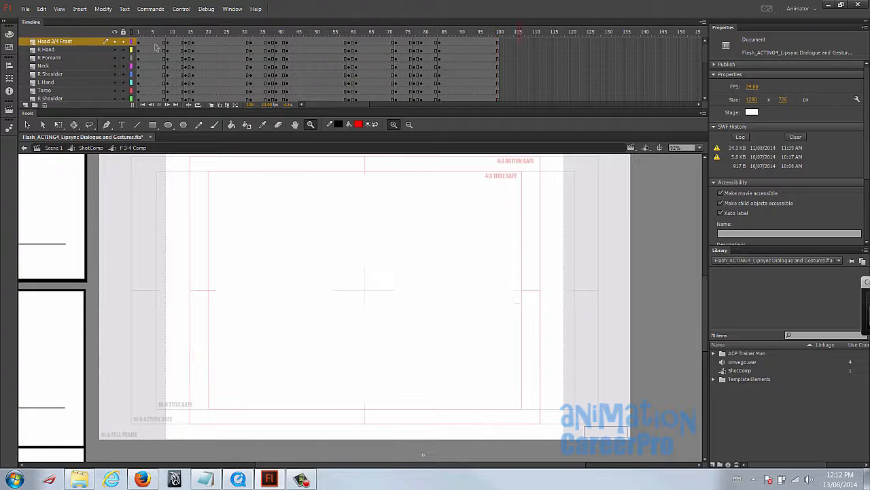
- Remove the excess frames beyond frame 100 from the BoardDrawings and Storyboard layers
scroll(155, 46, "down", 5)
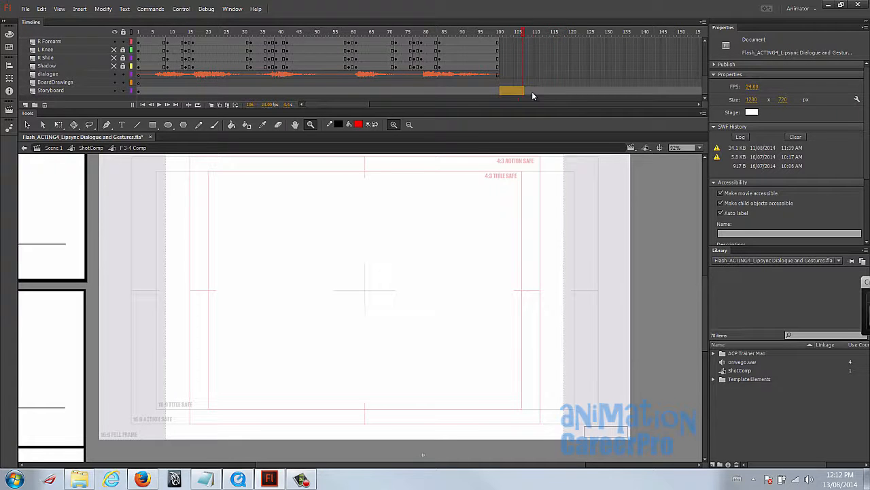
left_click_drag(694, 96, 557, 84)
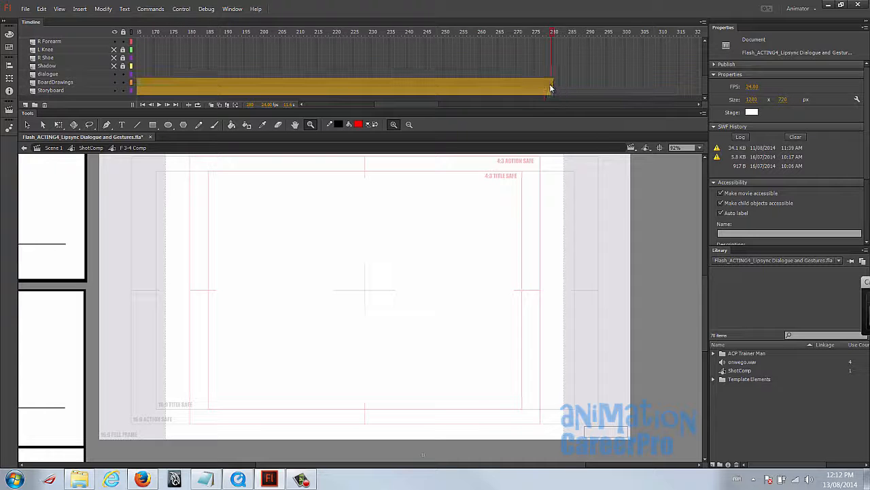
left_click(551, 86)
right_click(551, 85)
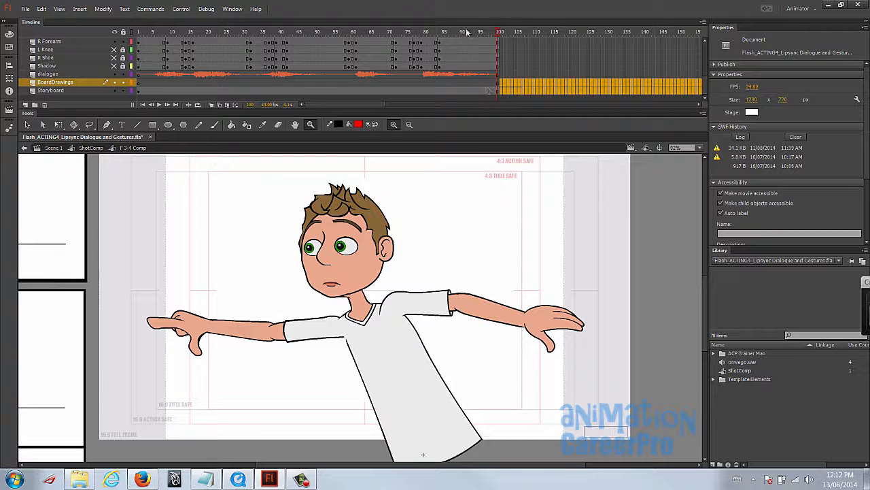
left_click_drag(491, 33, 499, 32)
- Scrub the opening gesture against the dialogue and insert keyframes on all character layers at frame 20
left_click_drag(143, 32, 192, 44)
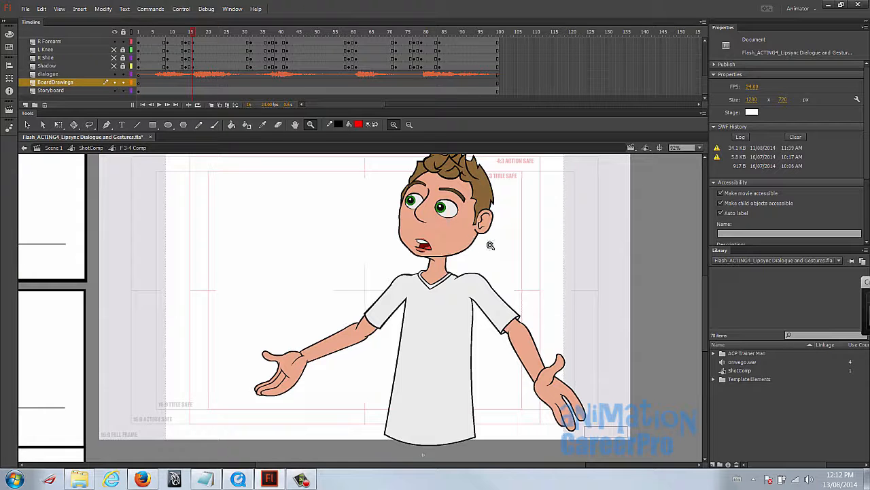
scroll(508, 245, "up", 1)
left_click_drag(194, 33, 191, 33)
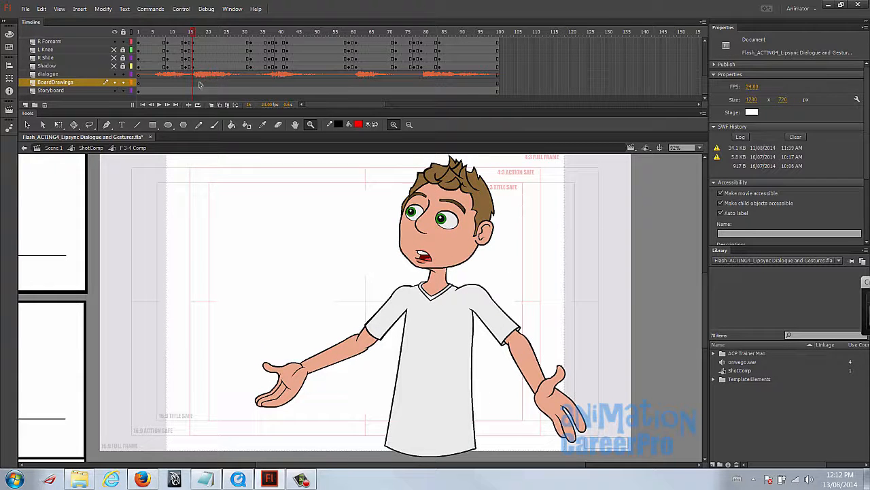
left_click_drag(198, 34, 208, 34)
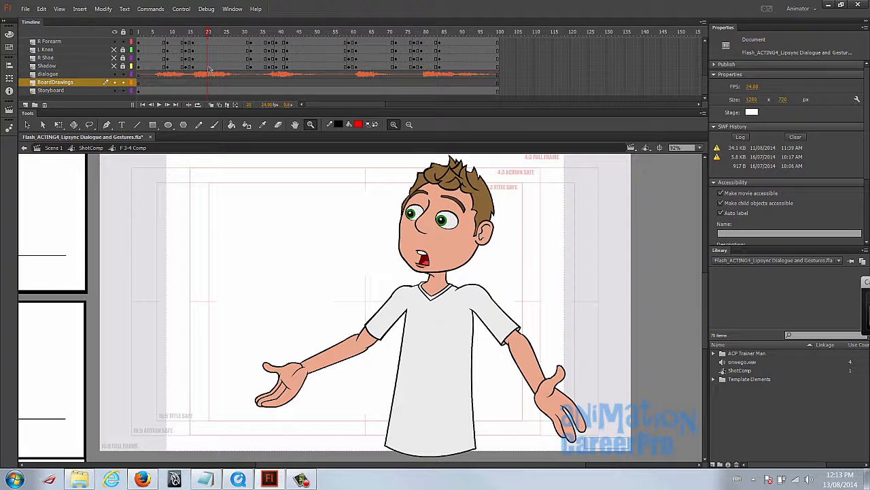
left_click(210, 66)
scroll(210, 67, "up", 4)
left_click(209, 43, "shift")
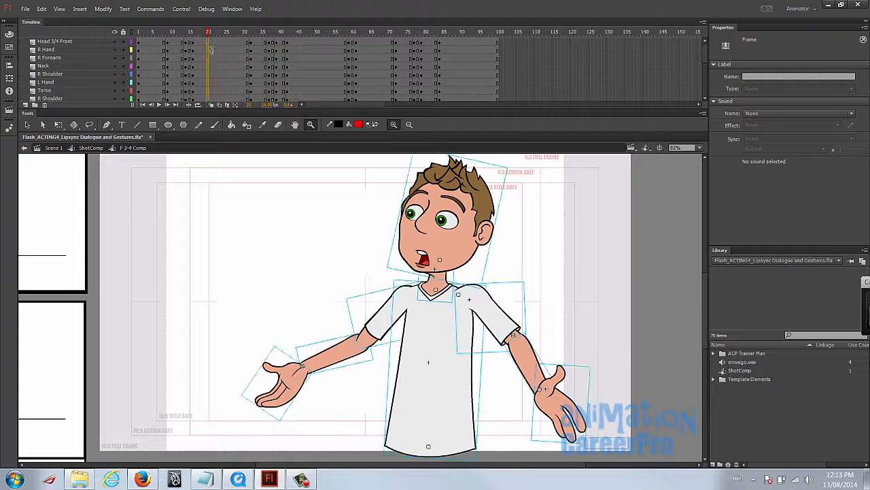
key("F6")
- Compare the frame 16 gesture with the preceding pose and tilt the head slightly forward at frame 16
left_click_drag(191, 33, 195, 33)
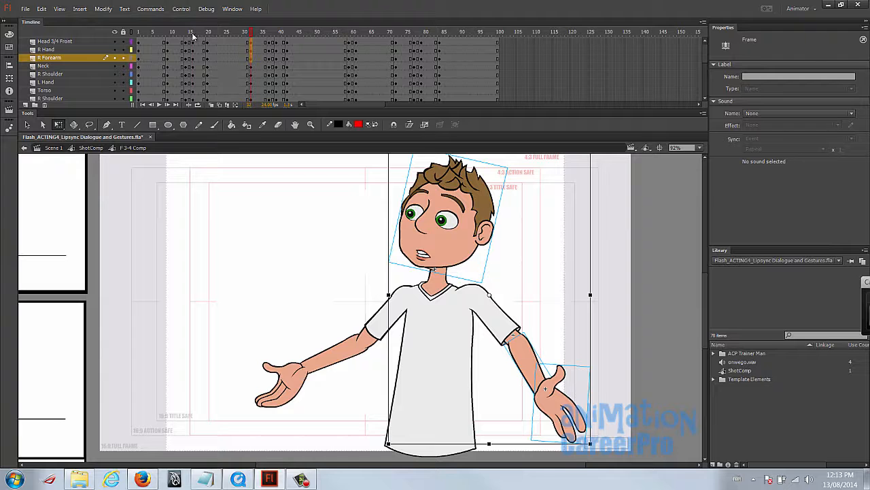
left_click(192, 34)
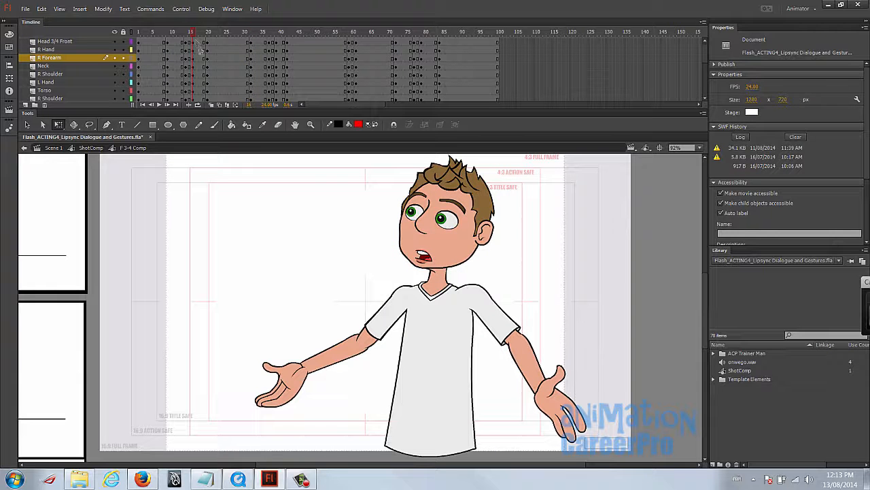
left_click(188, 33)
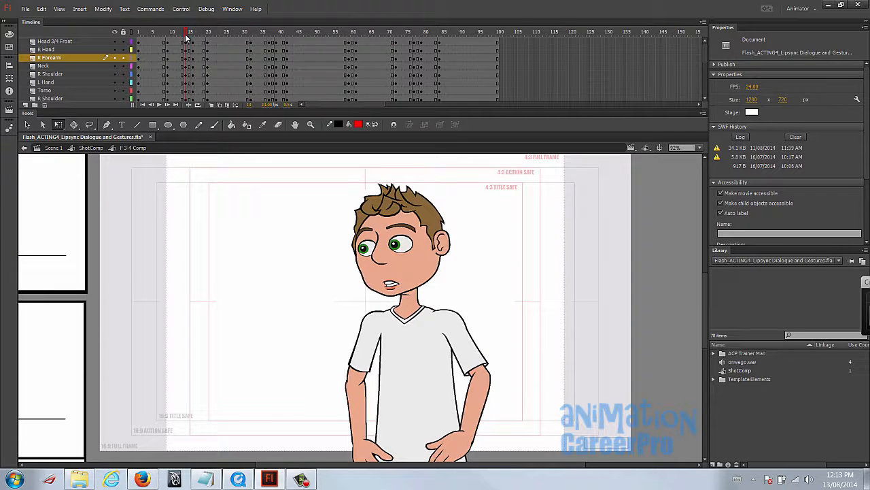
left_click(194, 34)
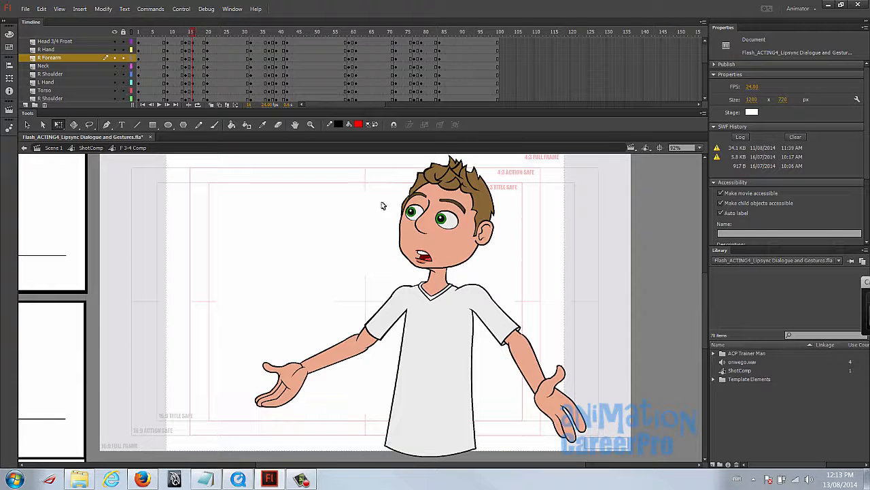
left_click(421, 196)
left_click_drag(509, 165, 509, 170)
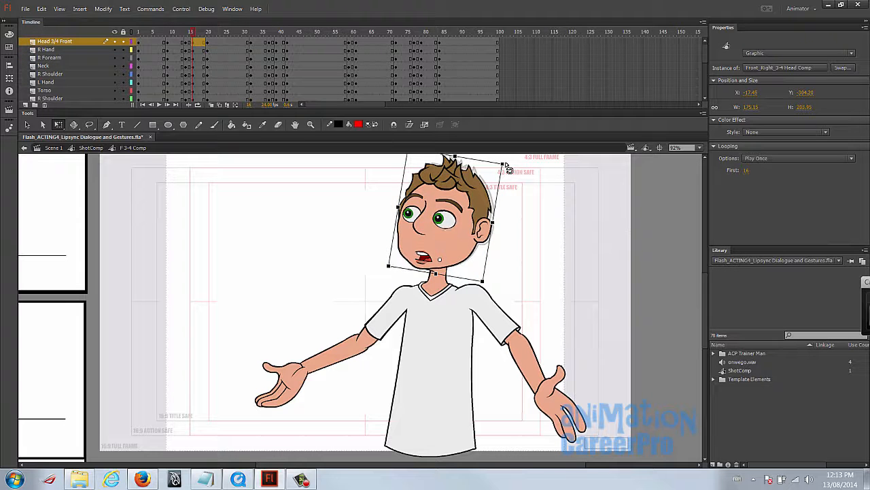
- Rotate the arm reaching in the facing direction slightly downward about its shoulder at frame 16, adjusting its hand
left_click(292, 381)
left_click(335, 356, "shift")
left_click(391, 314, "shift")
left_click_drag(254, 430, 298, 435)
left_click(262, 437)
left_click(289, 391)
- Rotate the rear arm slightly downward about its shoulder at frame 16, adjusting its hand
left_click(495, 315)
left_click(530, 359, "shift")
left_click(554, 403, "shift")
left_click_drag(596, 447, 574, 458)
left_click(573, 392)
left_click(561, 408)
- Compare frames 16 and 20, and nudge the whole character slightly down and to the left at frame 16
left_click_drag(188, 33, 207, 42)
key("comma")
key("period")
left_click_drag(207, 43, 191, 43)
left_click_drag(234, 187, 644, 467)
key("Down")
key("Down")
key("Down")
key("Down")
key("Down")
key("Down")
key("Down")
key("Left")
key("Left")
mouse_move(202, 33)
left_mouse_down()
mouse_move(196, 34)
mouse_move(208, 44)
left_mouse_up()
- Insert keyframes on all character layers at frame 65
mouse_move(360, 33)
left_mouse_down()
mouse_move(352, 42)
mouse_move(373, 38)
left_mouse_up()
left_click(373, 43)
scroll(375, 68, "down", 5)
left_click(372, 68, "shift")
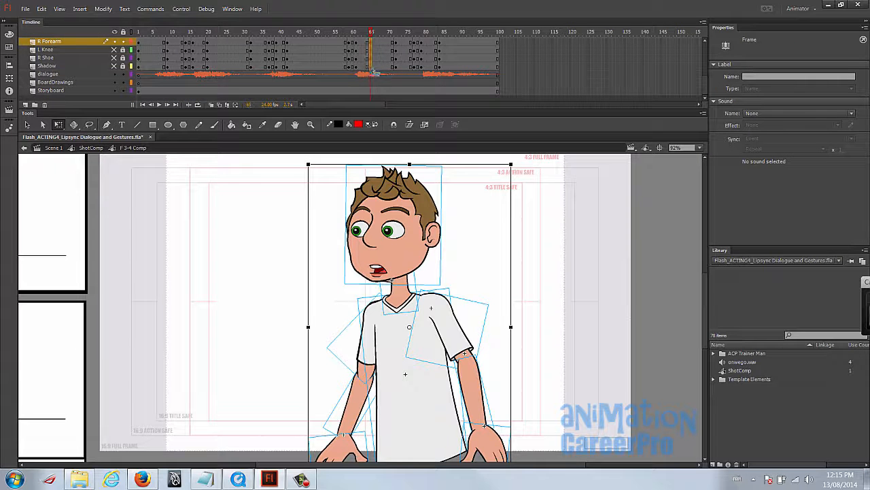
scroll(372, 71, "up", 5)
- Compare the character's poses and mouth shapes between frames 59 and 72
left_click(356, 34)
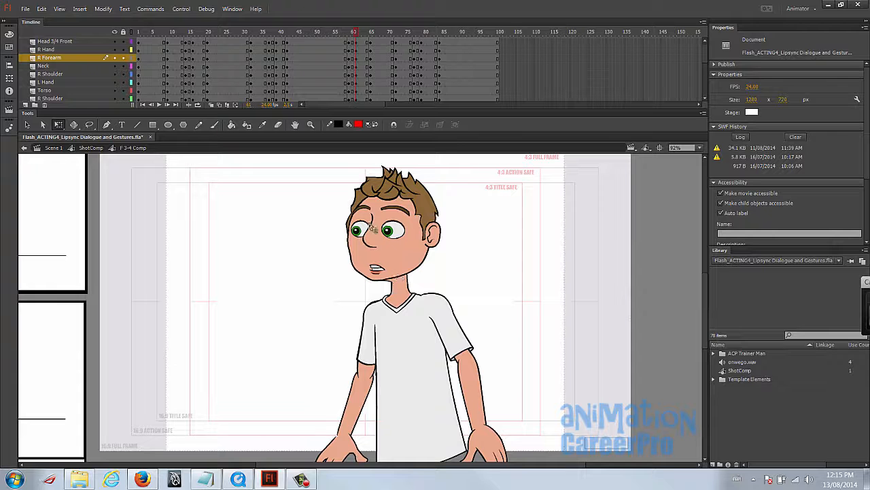
left_click(353, 33)
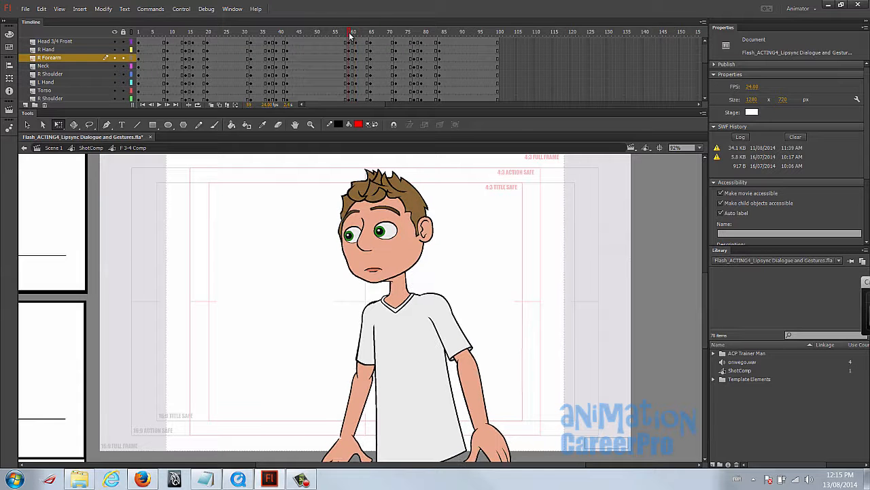
left_click_drag(354, 34, 370, 34)
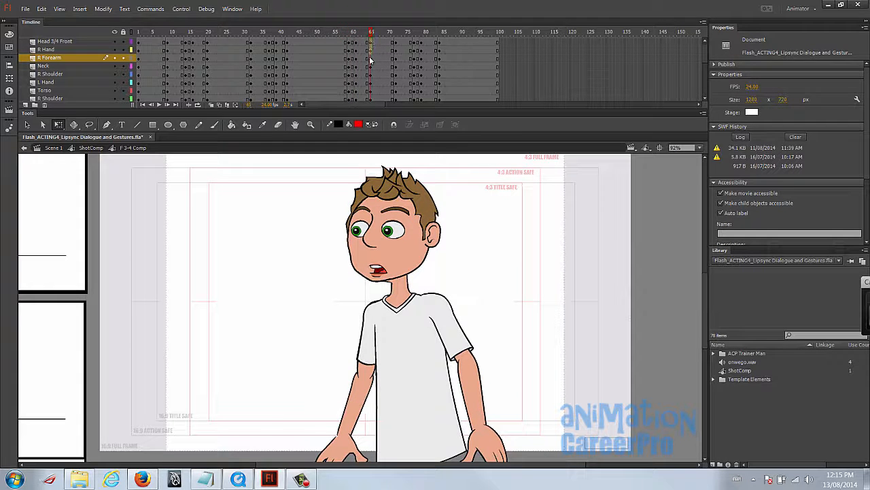
left_click(371, 82)
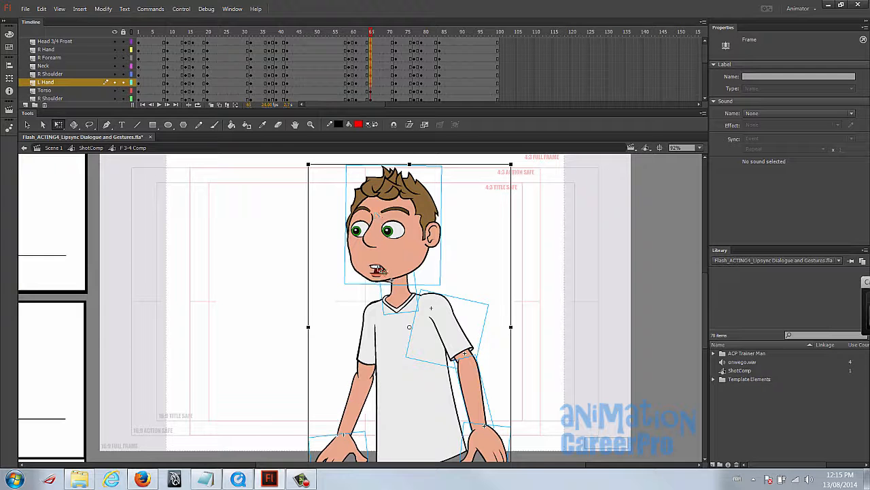
left_click(395, 34)
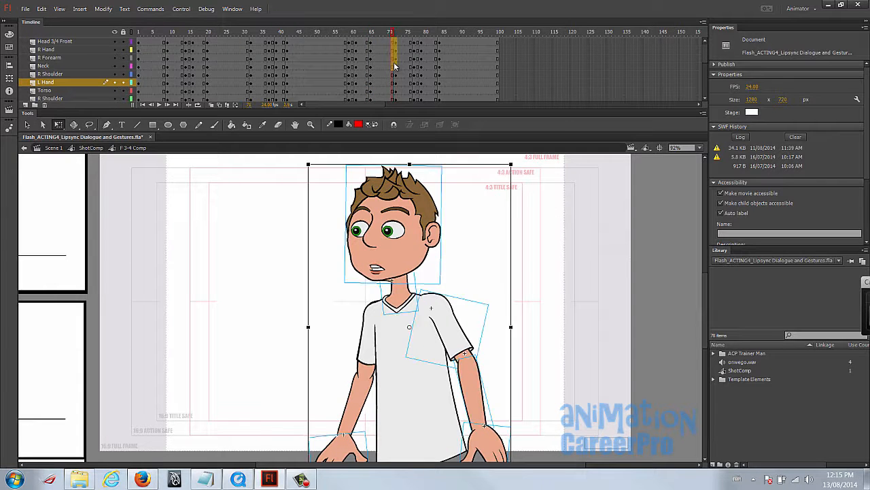
left_click(395, 65)
left_click(372, 35)
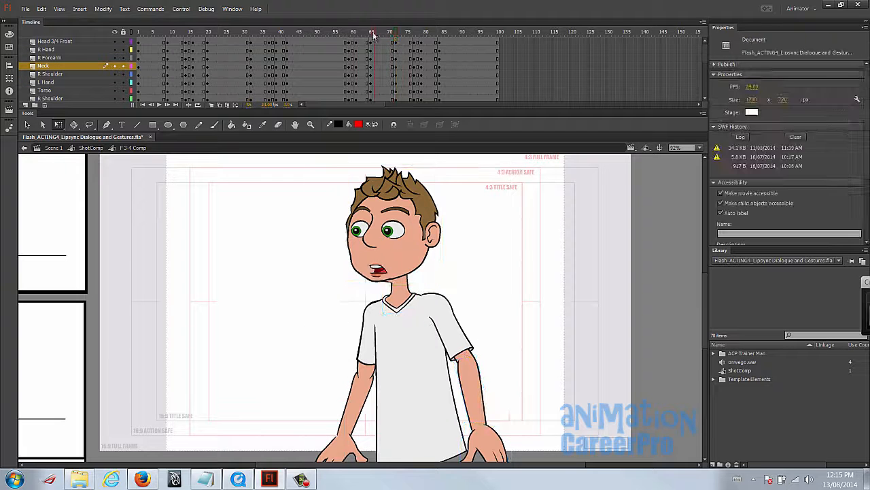
left_click_drag(355, 36, 354, 38)
left_click(371, 34)
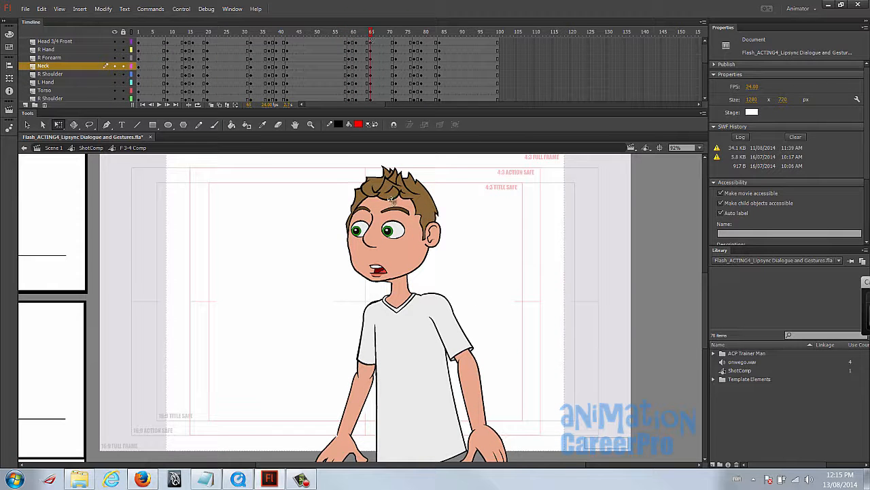
- Tilt the head slightly back at frame 65 and scrub to frame 72 to check the movement
left_click(391, 201)
left_click_drag(451, 170, 456, 170)
left_click(370, 41)
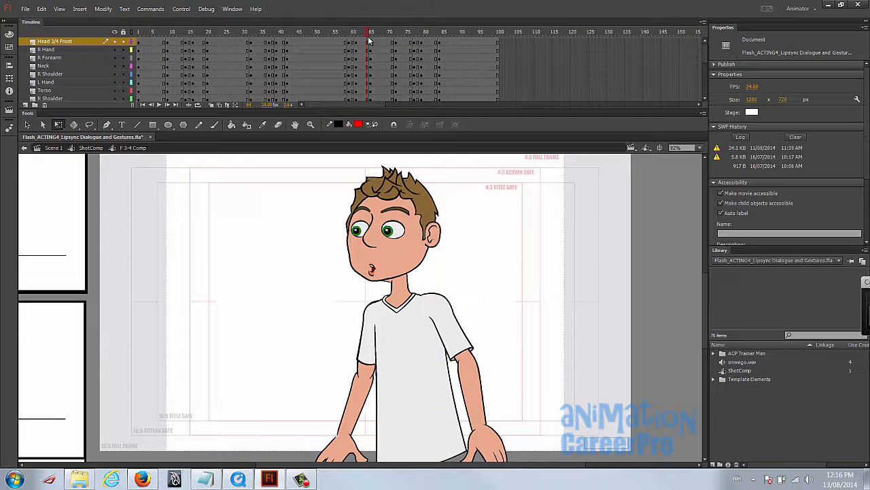
left_click(371, 39)
left_click_drag(291, 227, 564, 469)
scroll(435, 304, "down", 1)
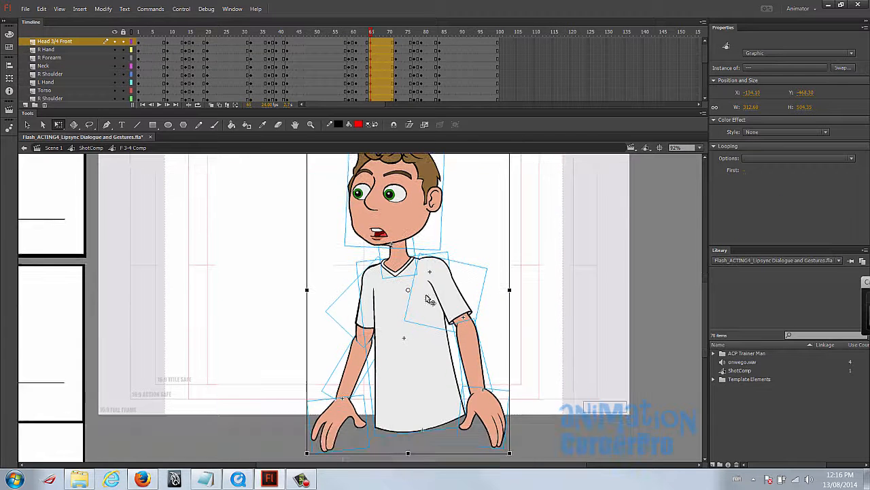
scroll(518, 297, "up", 2)
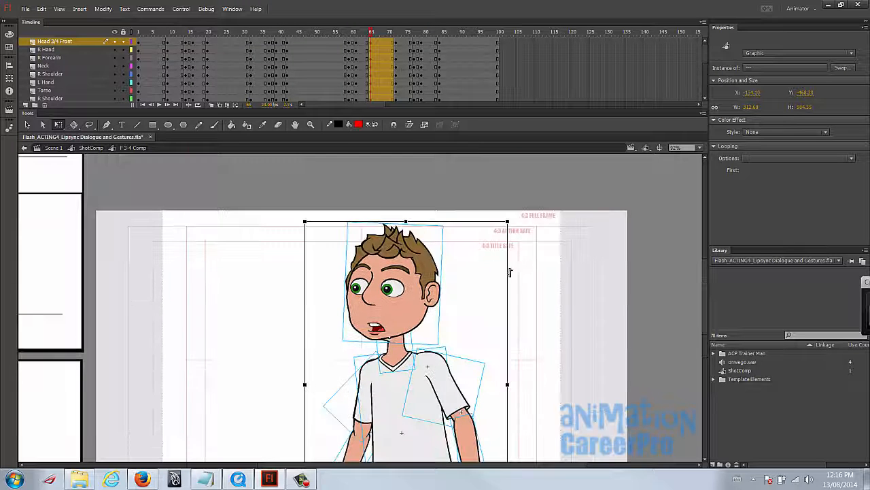
left_click(371, 35)
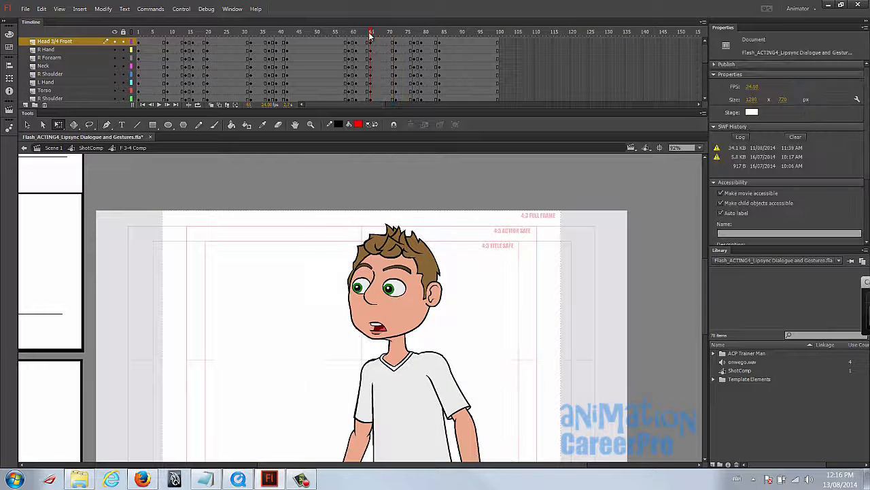
left_click_drag(372, 34, 397, 34)
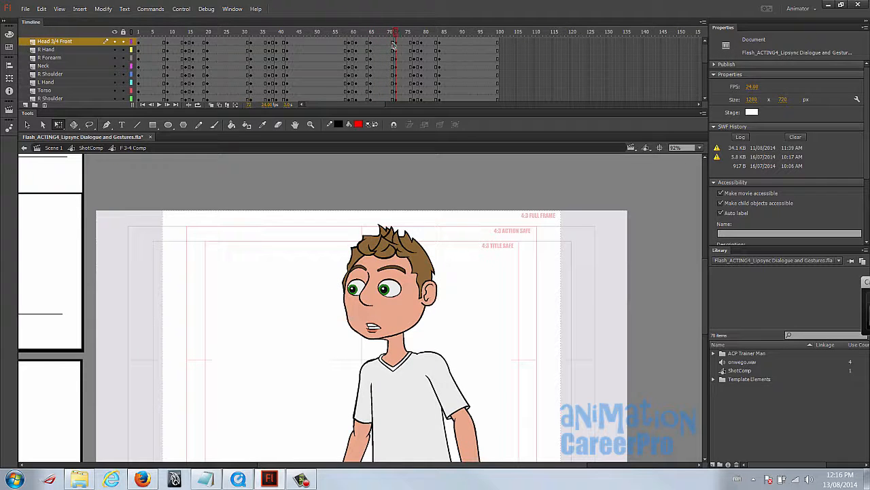
- Copy the frame 65 keyframes on all character layers and paste them at frame 72
left_click(370, 44)
scroll(369, 68, "down", 3)
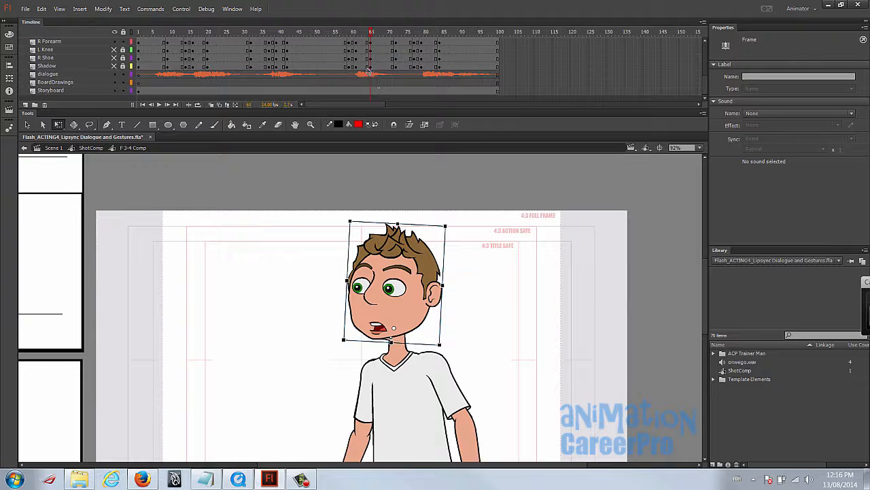
right_click(371, 68)
left_click(425, 216)
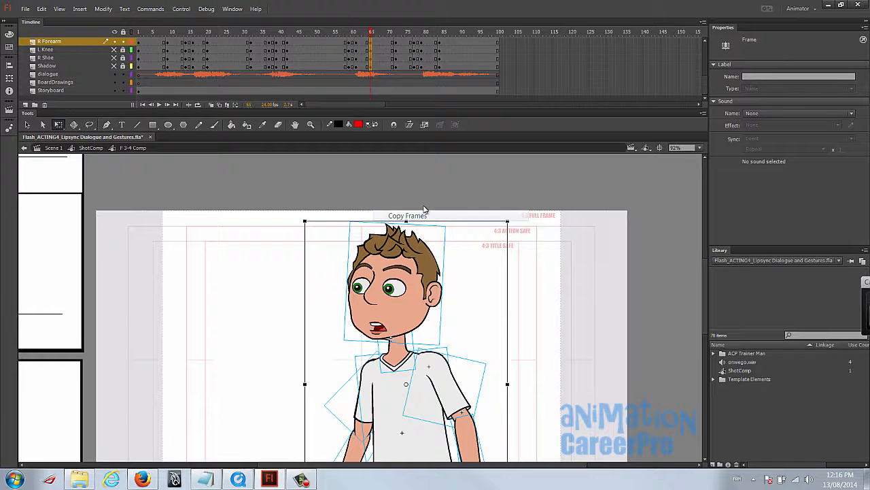
scroll(408, 73, "up", 2)
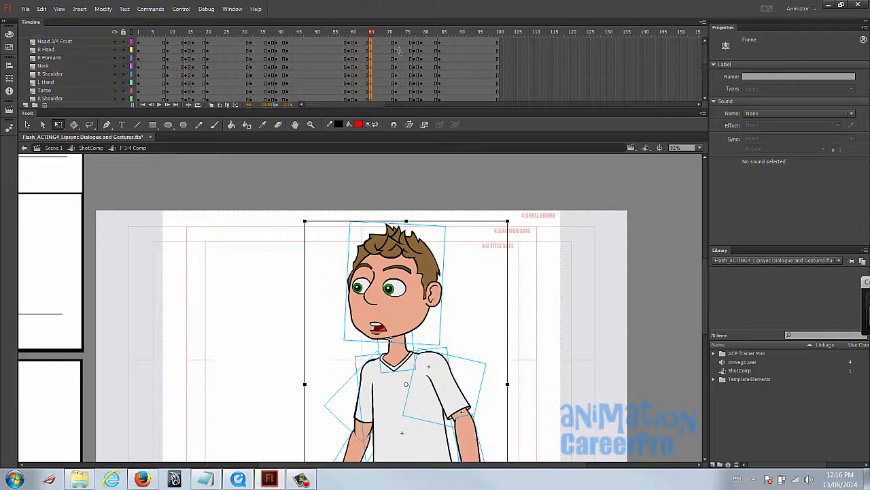
left_click(399, 44)
scroll(401, 62, "down", 3)
left_click(397, 68, "shift")
right_click(398, 68)
left_click(449, 208)
- Clear the extra keyframes at frame 73 on all character layers and scrub through to frame 85
left_click_drag(400, 42, 400, 72)
right_click(400, 71)
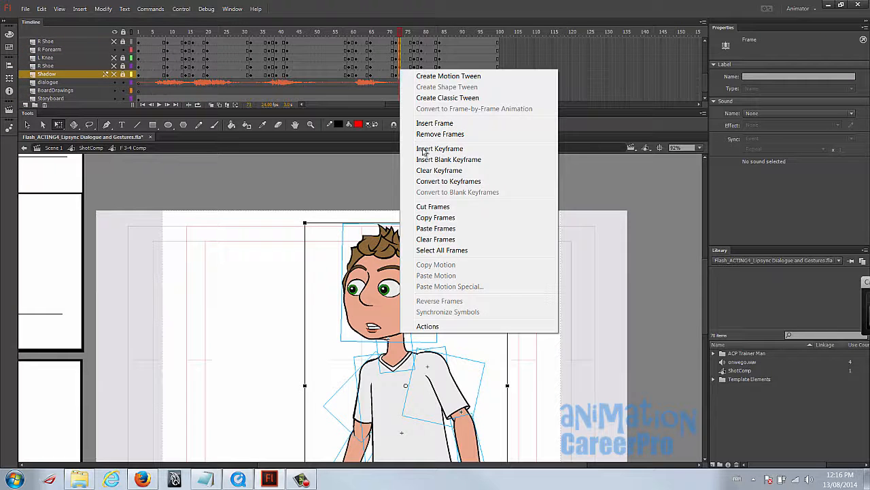
left_click(417, 170)
left_click(399, 34)
left_click(396, 34)
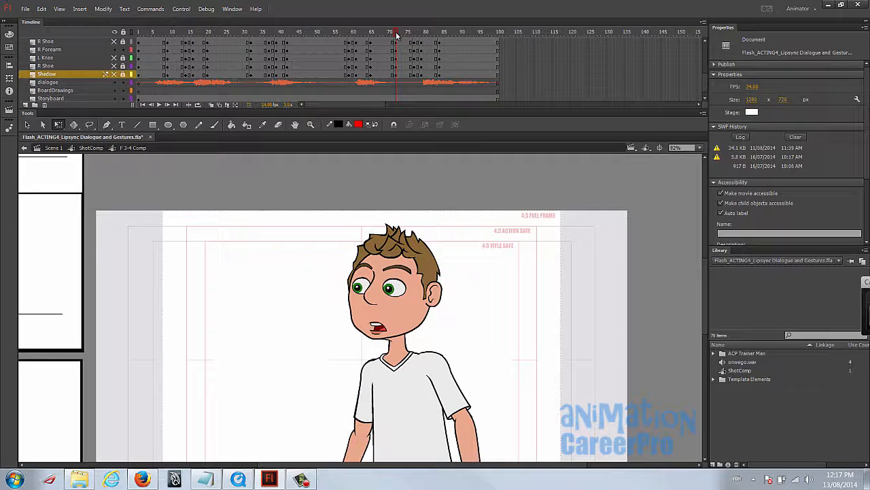
left_click_drag(398, 34, 444, 42)
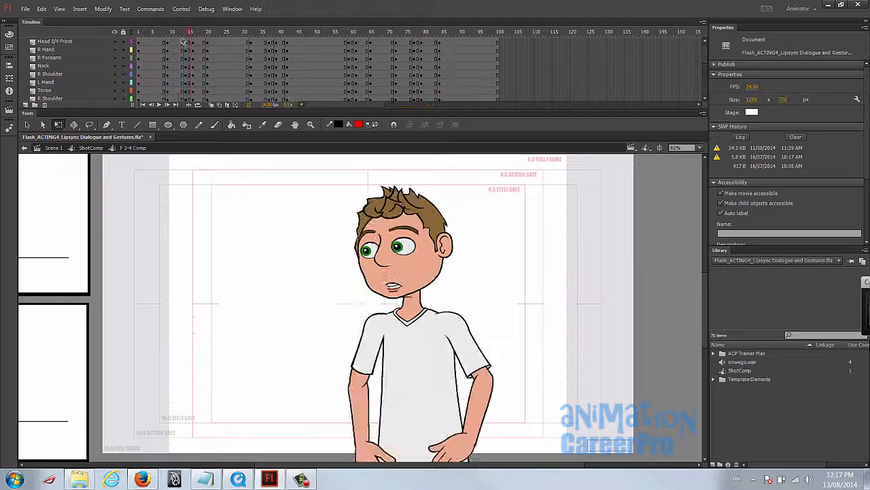
- Create classic tweens on all character layers between the keyframes from frame 9 to frame 20
left_click(180, 43)
scroll(184, 47, "down", 5)
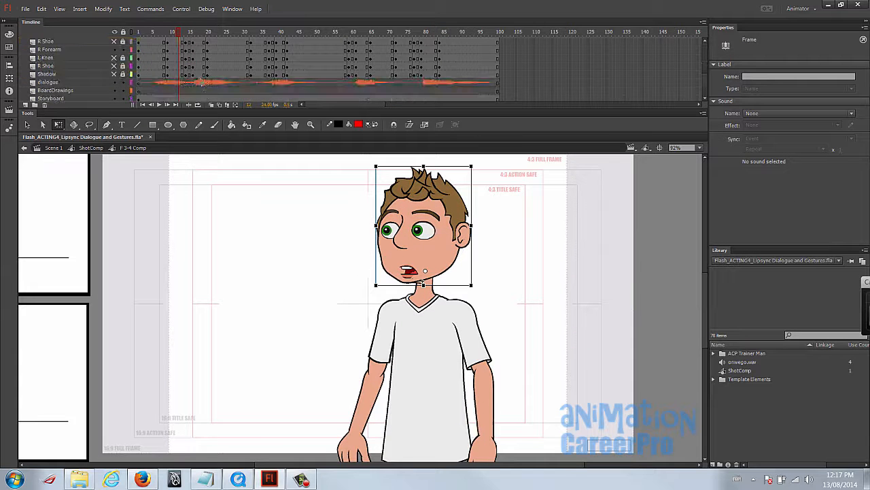
left_click(199, 75, "shift")
right_click(199, 74)
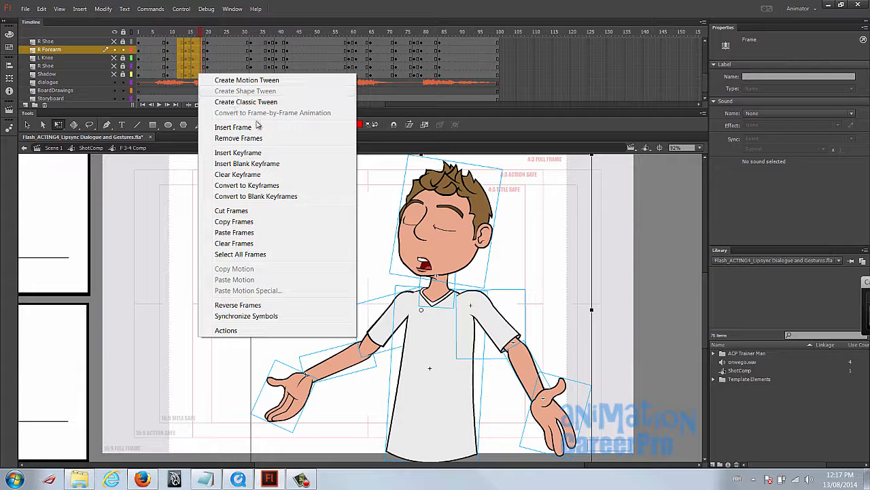
left_click(238, 174)
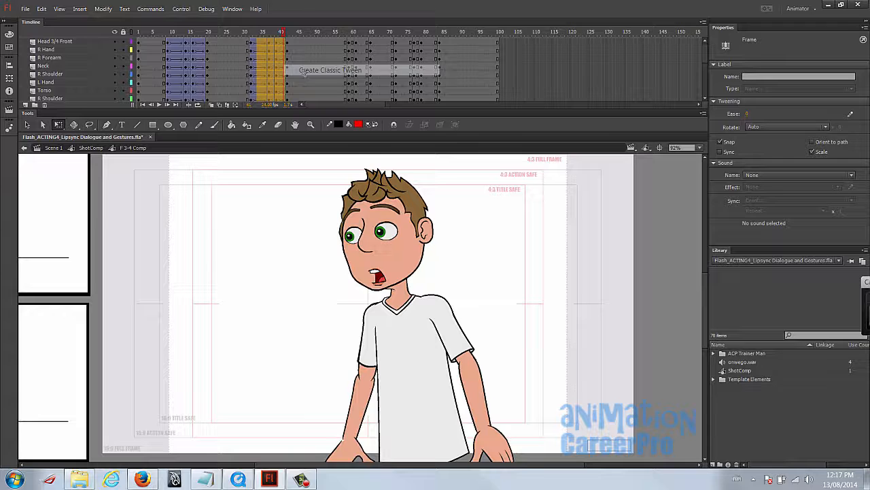
- Create classic tweens on all character layers across frames 32 to 42 and frames 59 to 65
left_click(353, 75)
left_click_drag(354, 33, 369, 39)
left_click(353, 74)
scroll(357, 68, "up", 5)
left_click(361, 42, "shift")
right_click(362, 43)
left_click(408, 71)
left_click(357, 42)
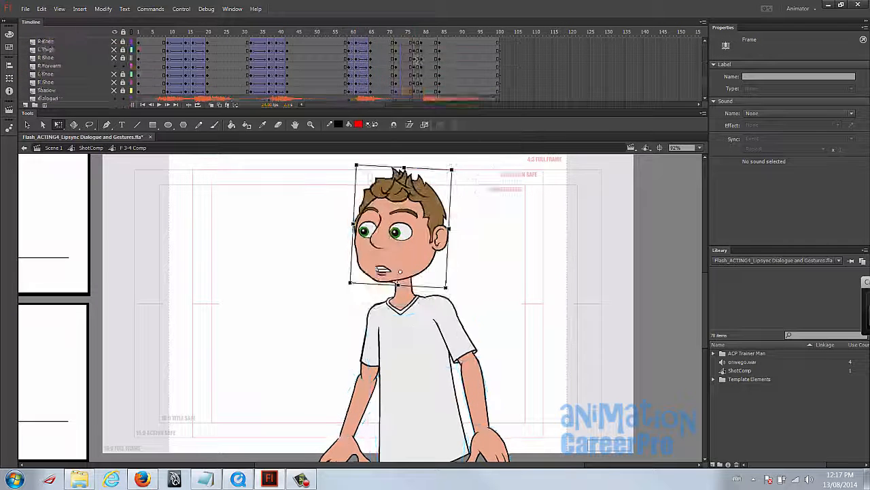
- Create classic tweens on all character layers across the pointing gesture, frames 72 to 84
left_click(405, 43)
scroll(422, 68, "down", 5)
left_click(429, 73, "shift")
right_click(430, 70)
left_click(472, 95)
scroll(430, 76, "up", 5)
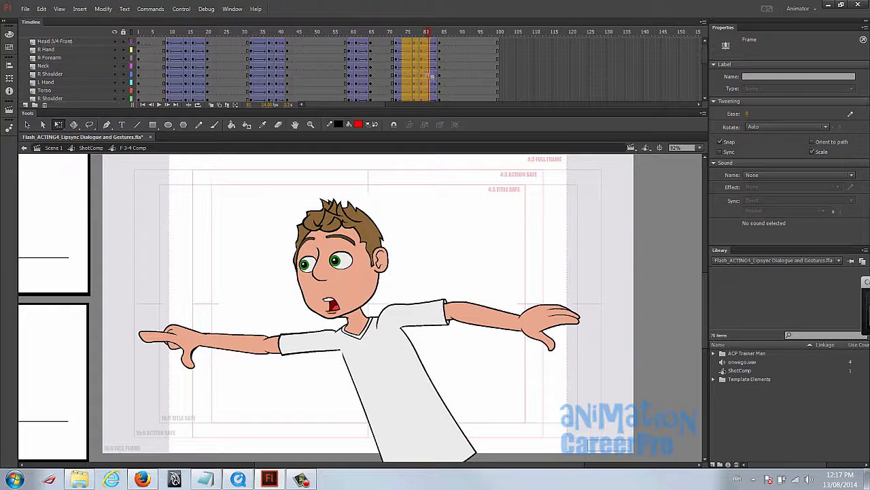
- Play the animation from frame 1 and scrub back from frame 21 to frame 14 to check the first arm gesture
left_click(142, 34)
key("Return")
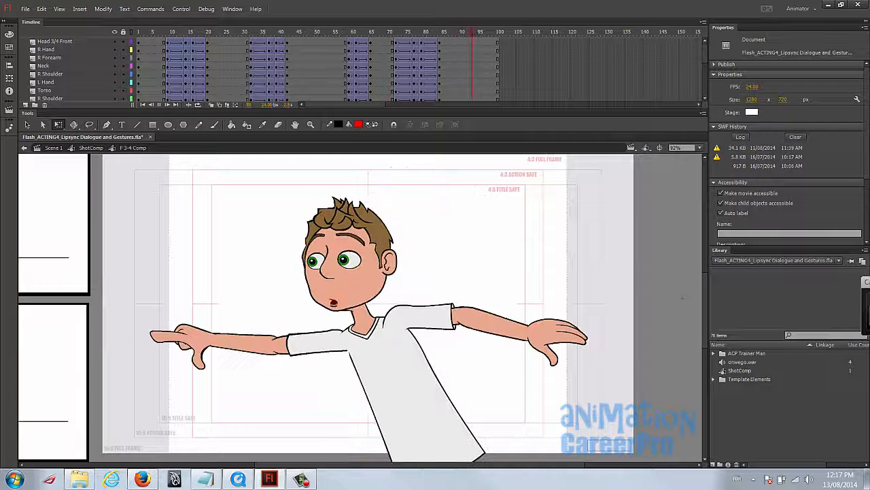
left_click(140, 33)
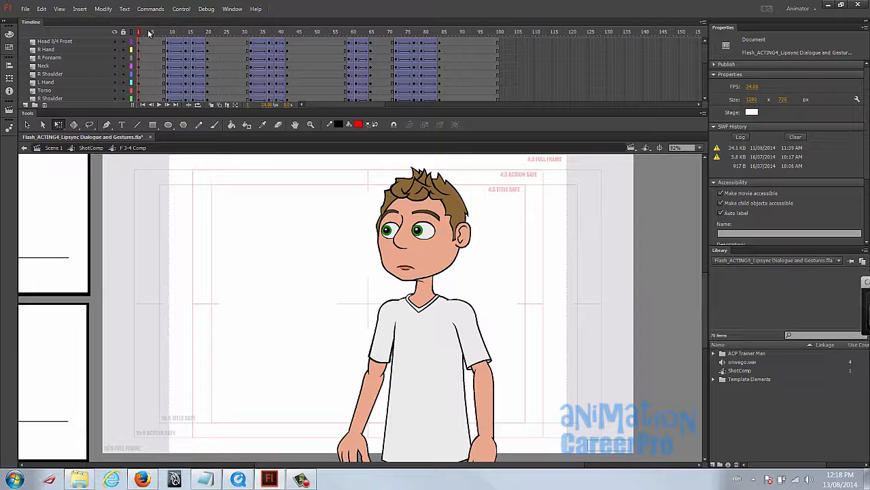
key("Return")
key("Return")
left_click(211, 33)
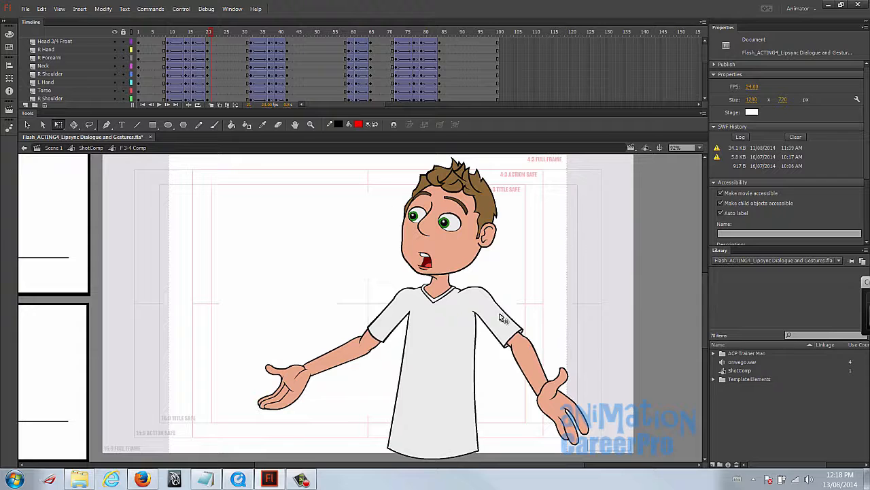
left_click_drag(195, 33, 188, 35)
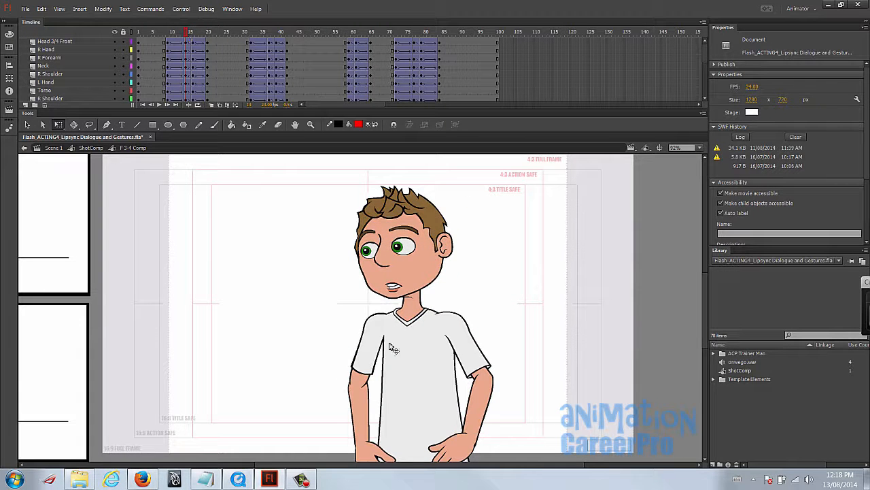
- Copy the R Hand keyframe at frame 16 and paste it over the distorted hand at frame 15
left_click(463, 443)
left_click(193, 51)
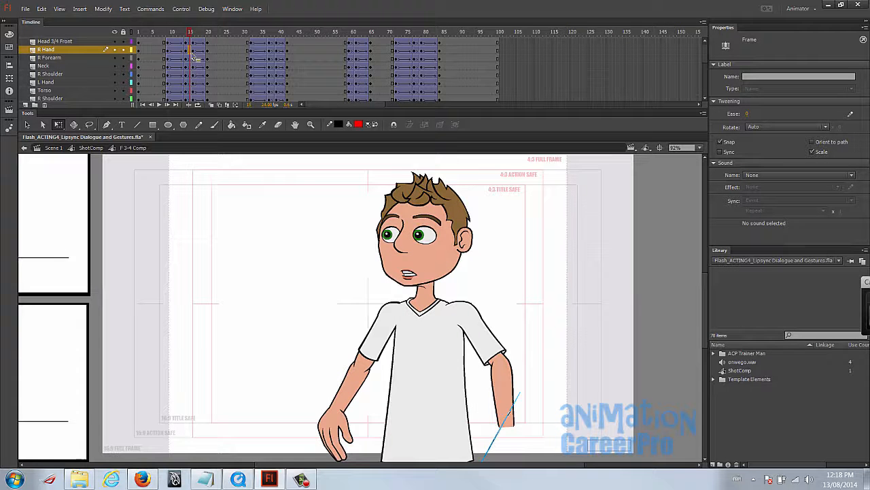
key("comma")
left_click_drag(417, 292, 410, 265)
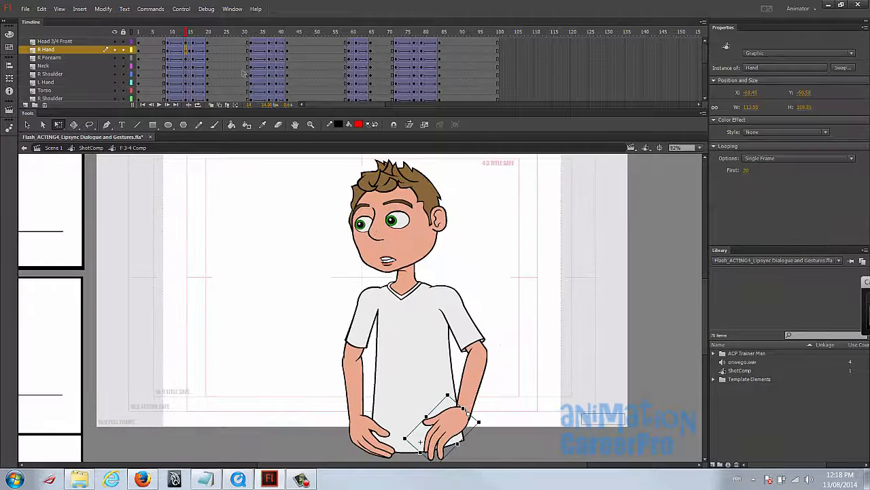
left_click(194, 56)
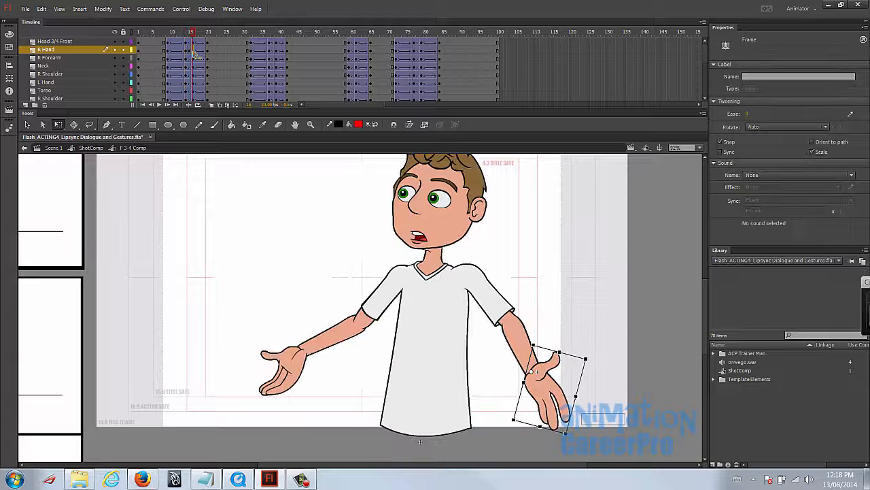
key("comma")
key("period")
right_click(193, 52)
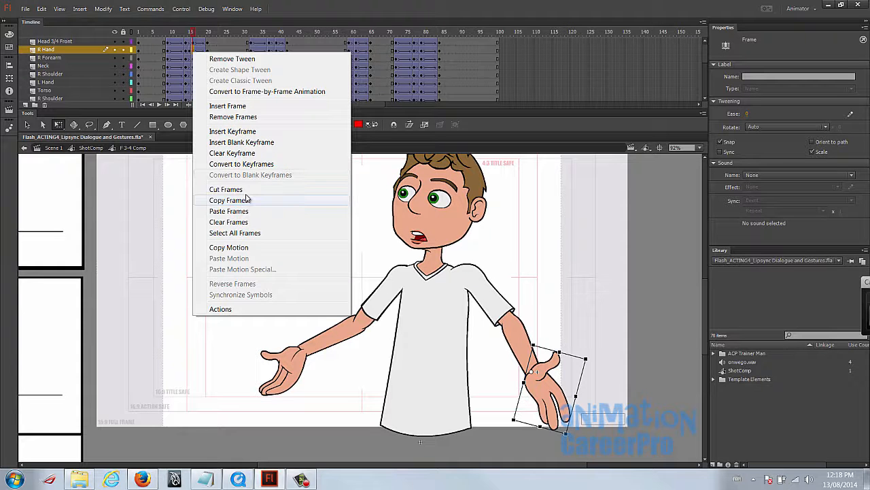
left_click(247, 199)
right_click(188, 49)
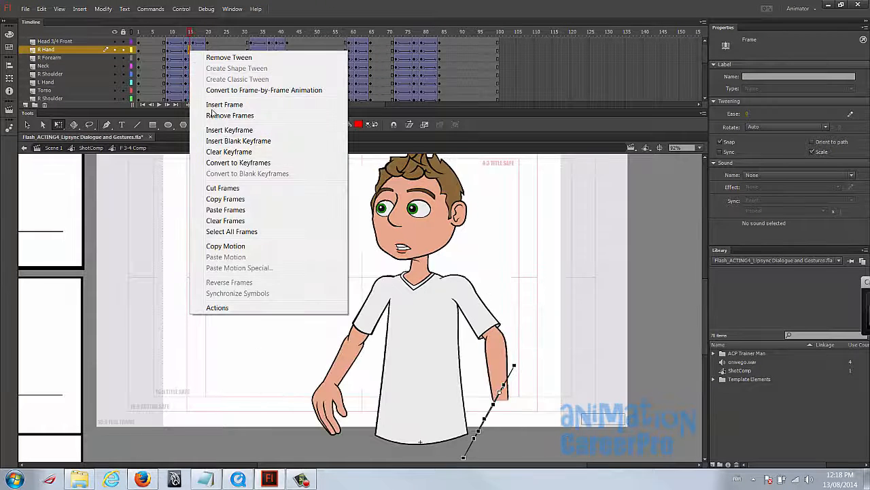
left_click(235, 210)
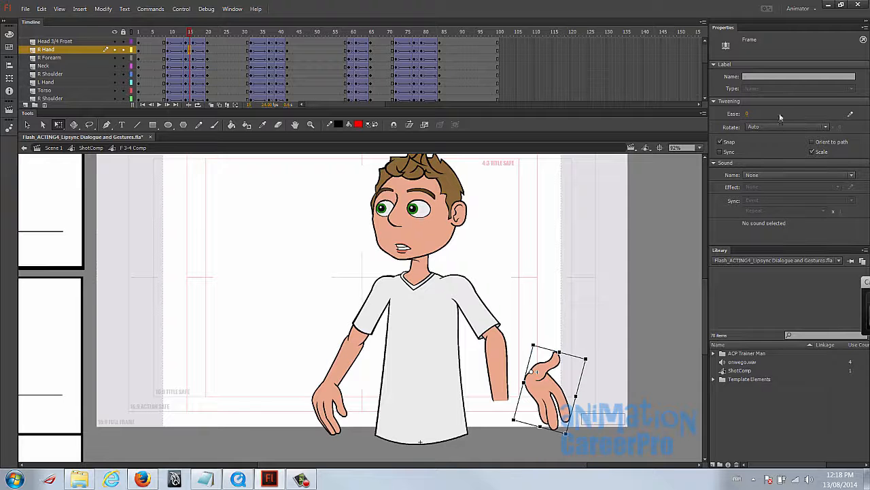
- Move the pasted hand onto the forearm's wrist at frame 15 and rotate it clockwise so its fingers trail the swing
left_click_drag(554, 396, 519, 424)
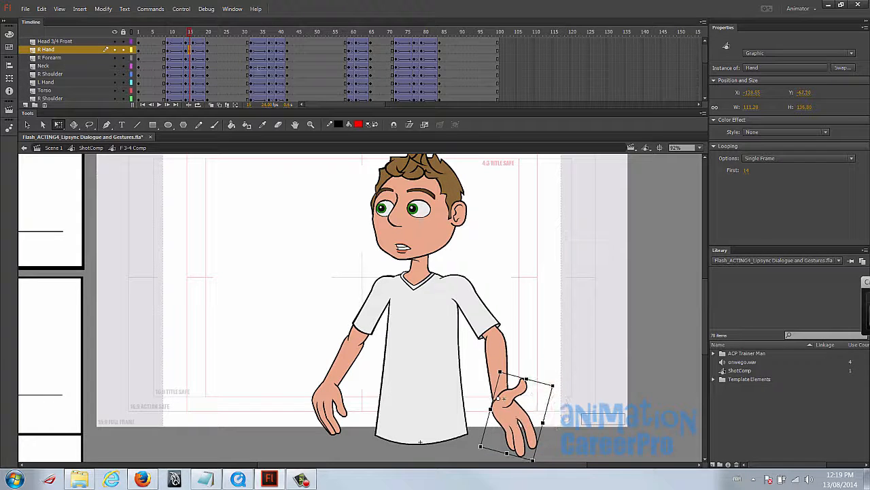
left_click_drag(190, 33, 191, 37)
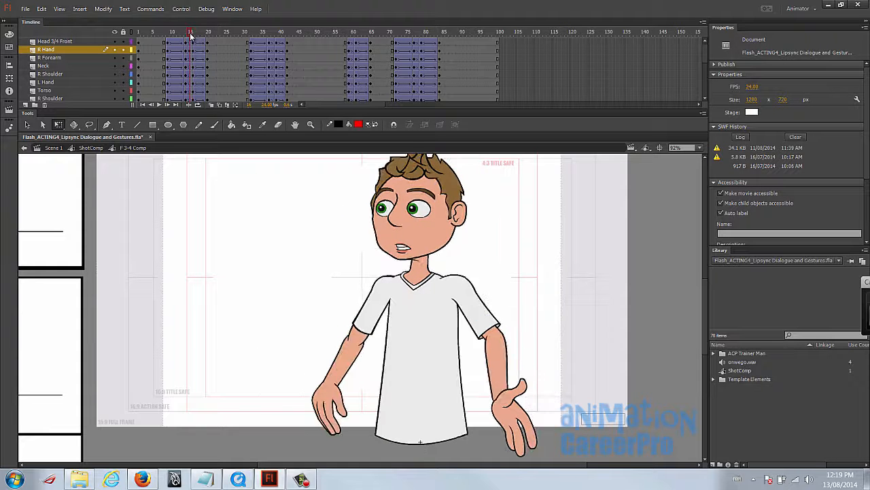
left_click(524, 418)
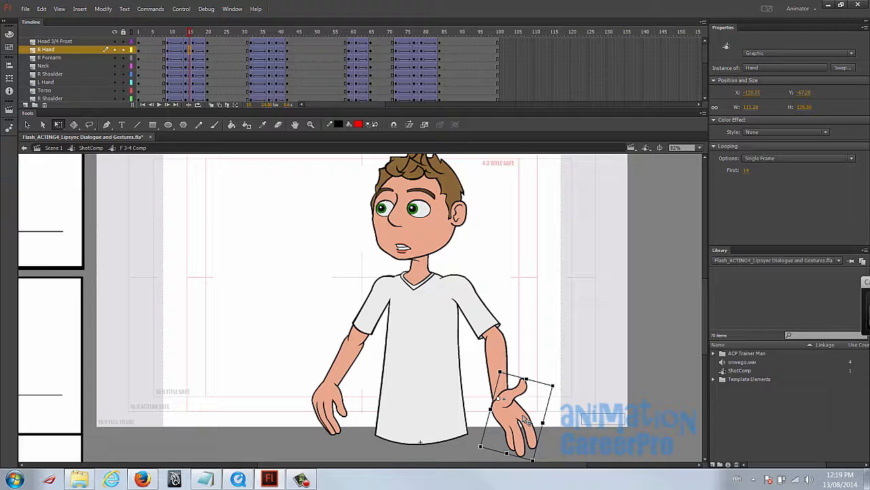
left_click_drag(559, 386, 571, 436)
left_click(570, 432)
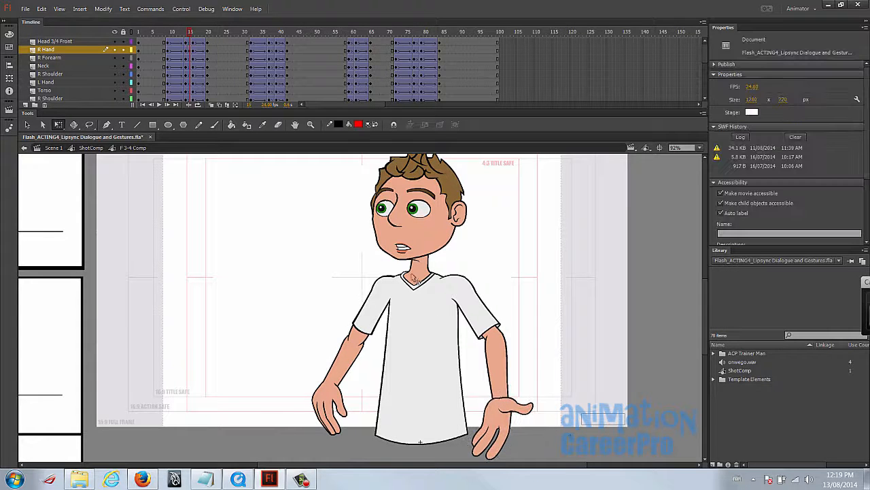
left_click(509, 423)
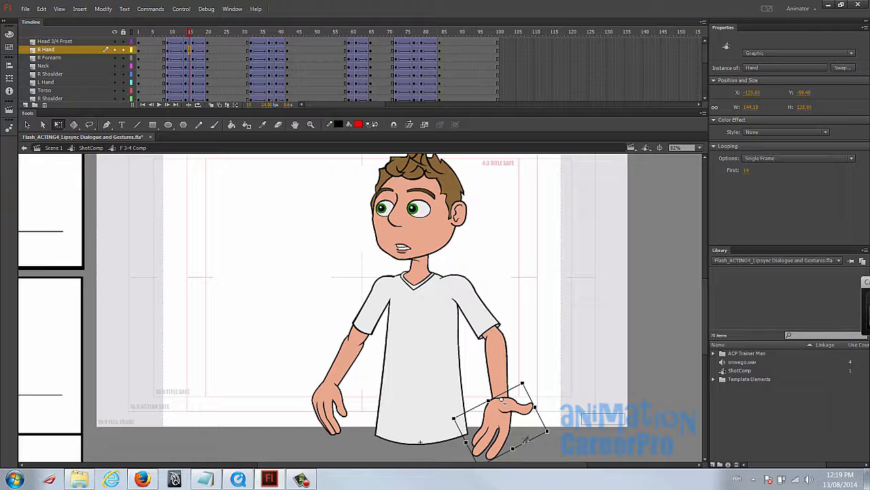
left_click_drag(559, 438, 551, 446)
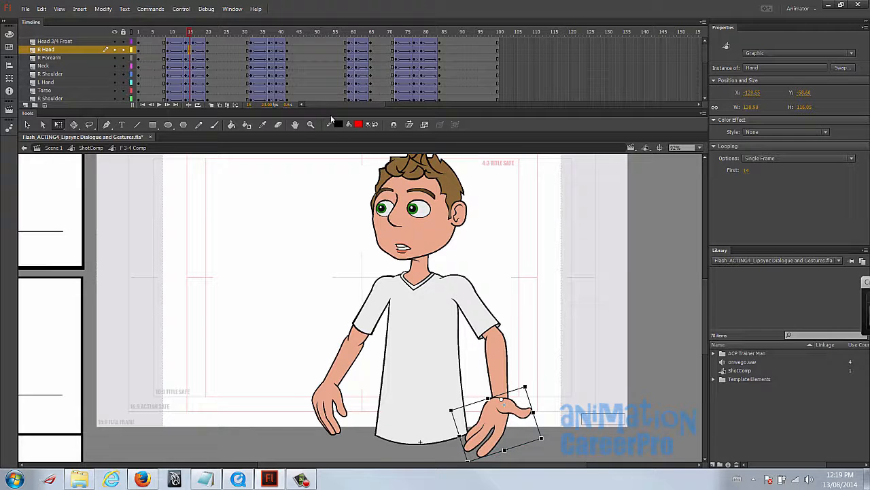
left_click_drag(191, 34, 193, 44)
- Sketch the hand's arc of motion with the Brush tool at frame 16 and undo the stroke
key("b")
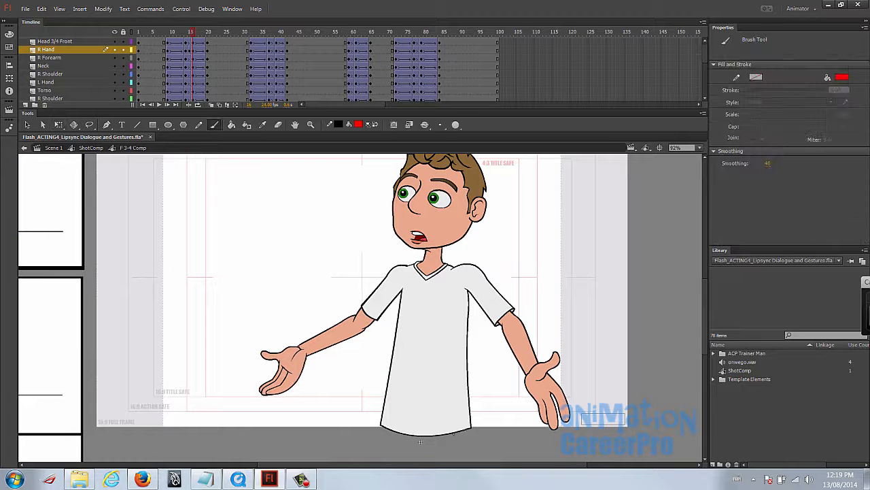
mouse_move(523, 433)
left_mouse_down()
mouse_move(559, 412)
mouse_move(601, 371)
mouse_move(630, 306)
left_mouse_up()
key("ctrl+z")
- Play the animation from the start to check the corrected hand swing around frame 15
left_click(190, 36)
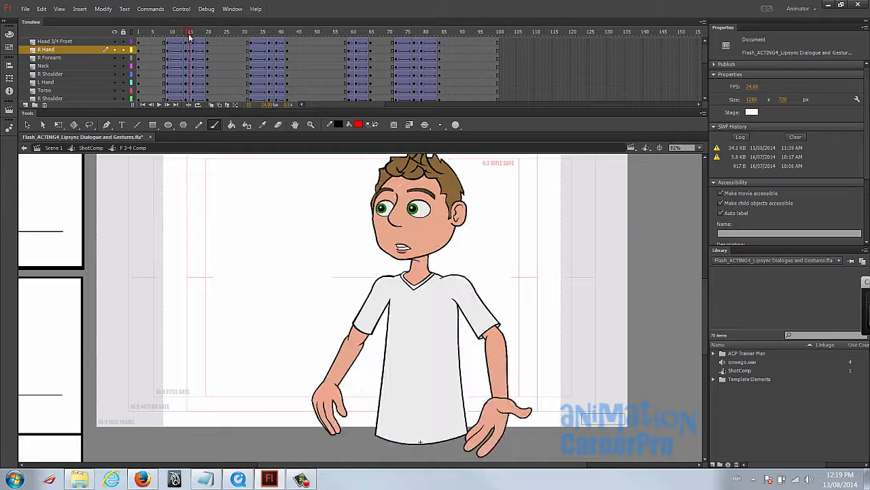
left_click_drag(192, 36, 140, 53)
key("Return")
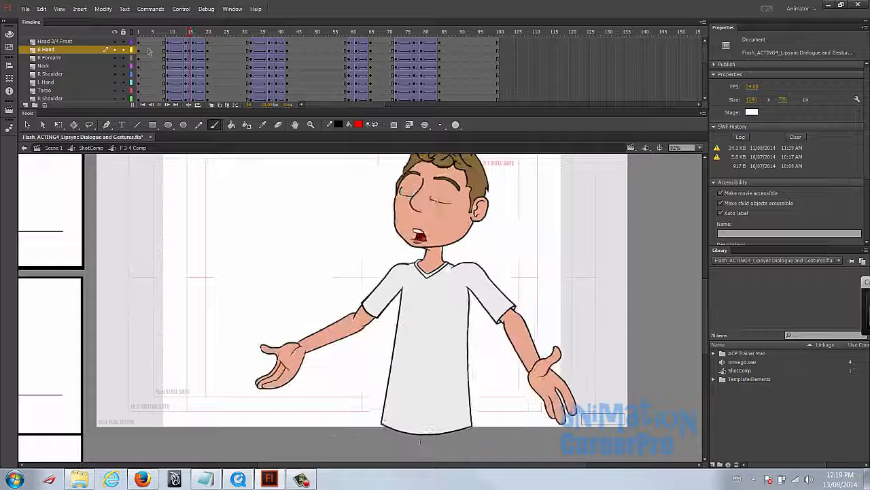
left_click_drag(363, 219, 367, 241)
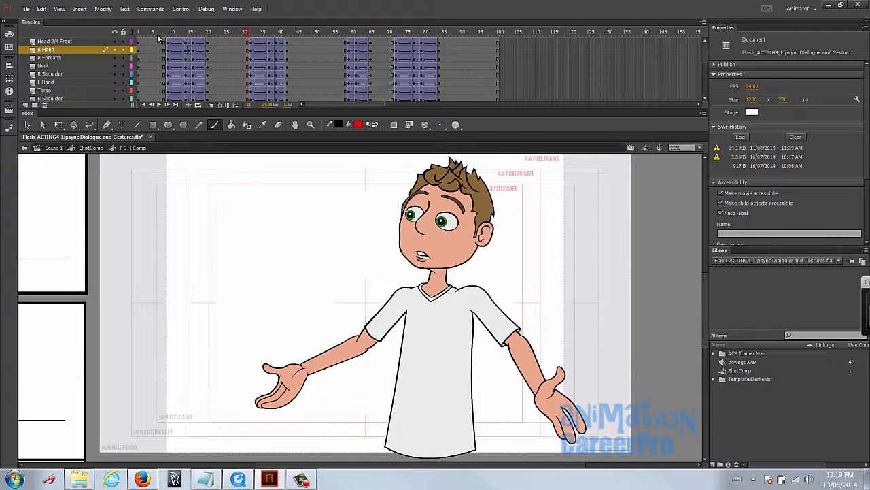
- Set the tween ease to 100 out at frame 18 on all layers from Head 3/4 Front down to Shadow
left_click(201, 43)
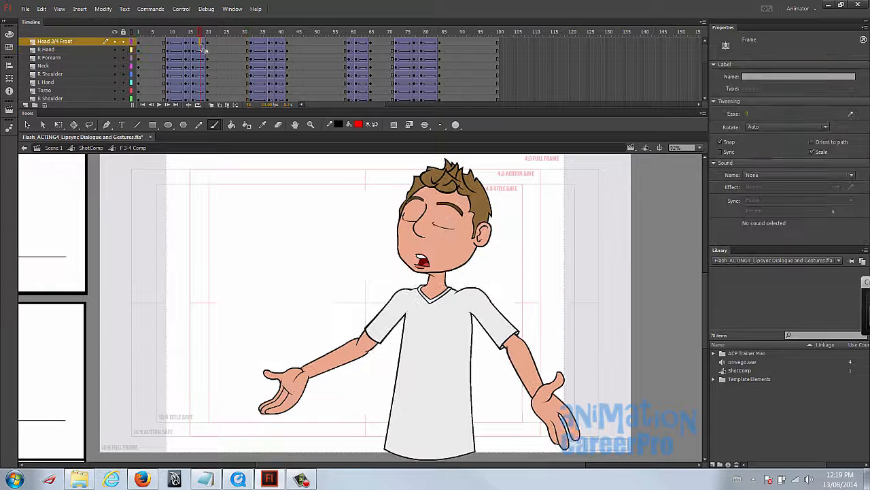
scroll(201, 50, "down", 3)
scroll(202, 51, "down", 2)
left_click(202, 66)
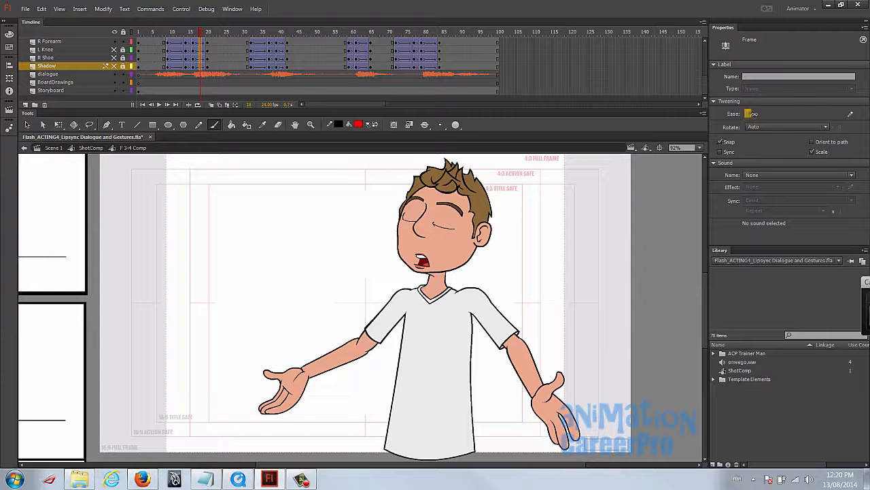
left_click_drag(853, 102, 853, 107)
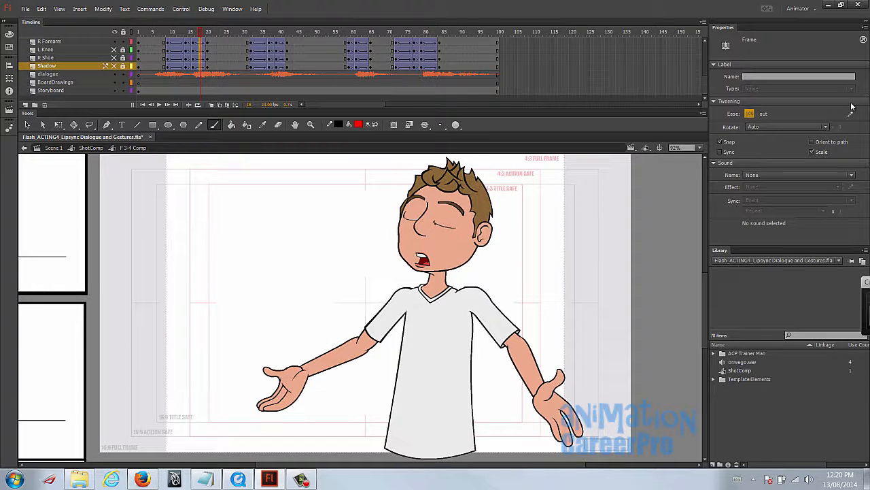
- Move the settle keyframes on all character layers from frame 20 to frame 22
left_click(210, 68)
scroll(213, 79, "up", 3)
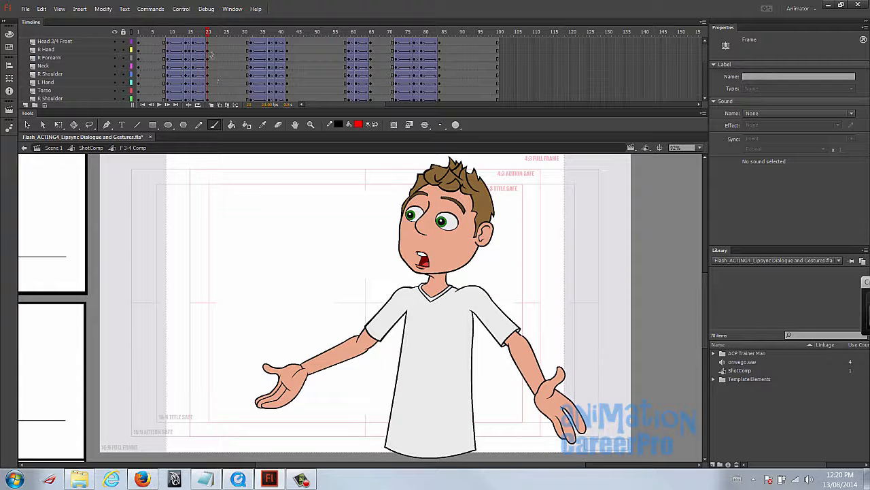
left_click_drag(209, 48, 211, 100)
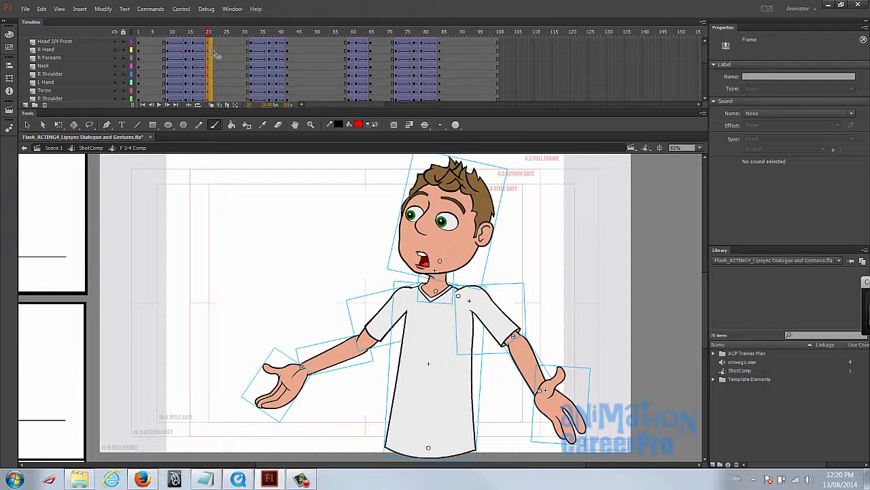
left_click_drag(215, 53, 214, 52)
left_click(214, 51)
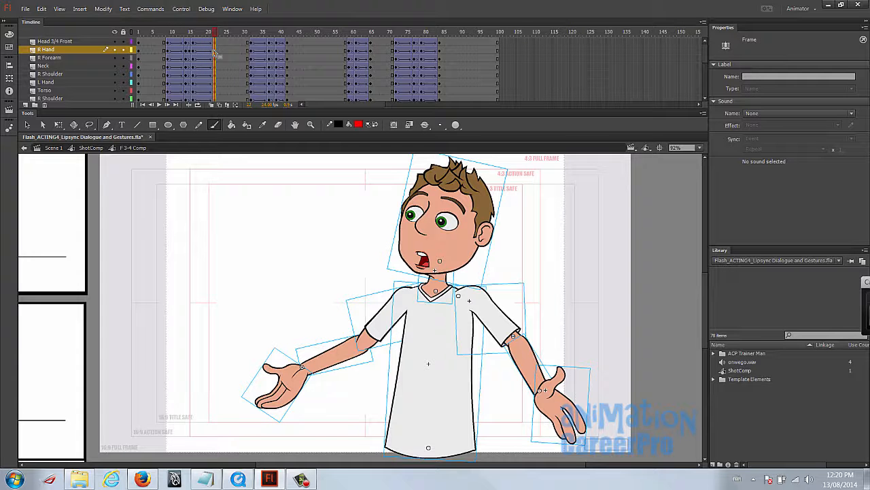
- Scrub and play the animation from frame 1 to review the timing of the open-arm gesture
key("shift+comma")
left_click_drag(153, 32, 234, 33)
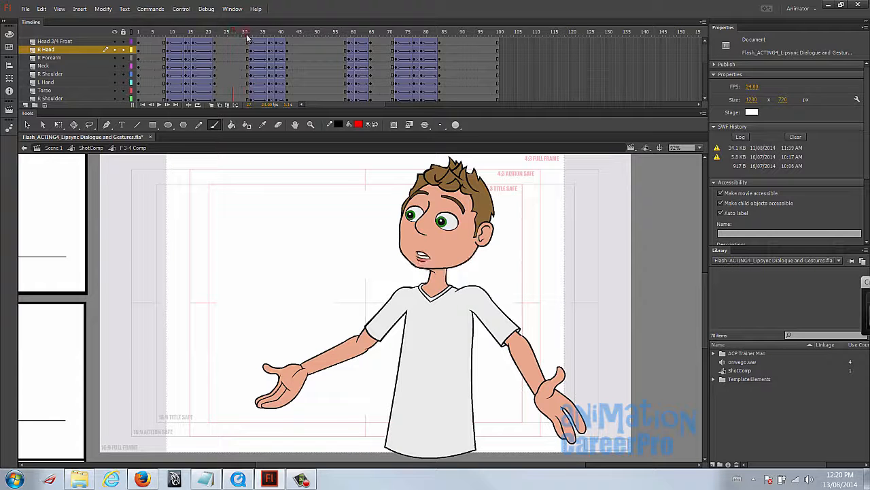
left_click(172, 32)
left_click(139, 47)
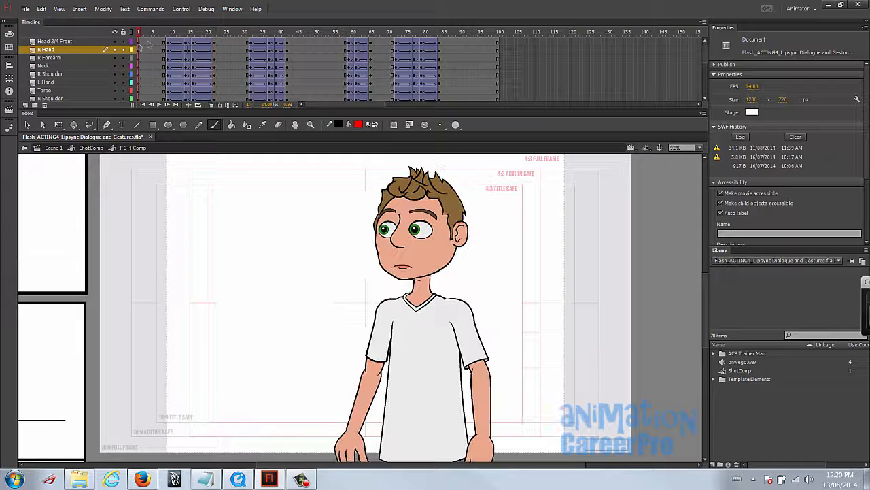
key("Return")
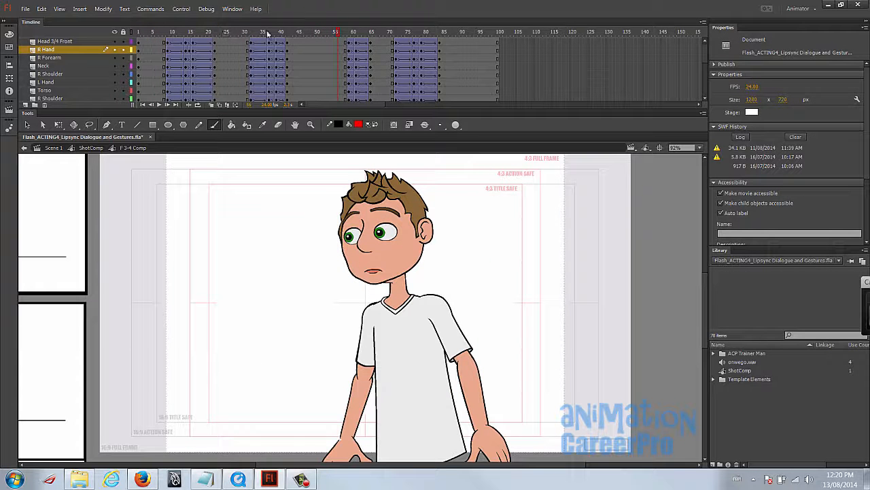
left_click_drag(143, 37, 168, 36)
- Move the settle keyframes on all character layers from frame 42 to frame 44
left_click_drag(275, 32, 286, 45)
left_click(289, 41)
scroll(288, 61, "down", 5)
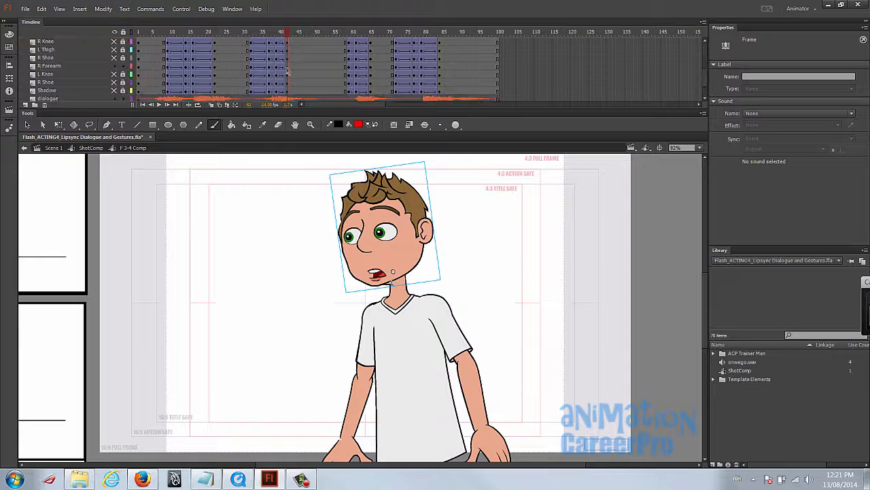
left_click(286, 91, "shift")
left_click_drag(289, 95, 296, 94)
- Set the tween ease to 100 out at frame 42 on all character layers
scroll(295, 93, "up", 5)
left_click_drag(288, 42, 291, 83)
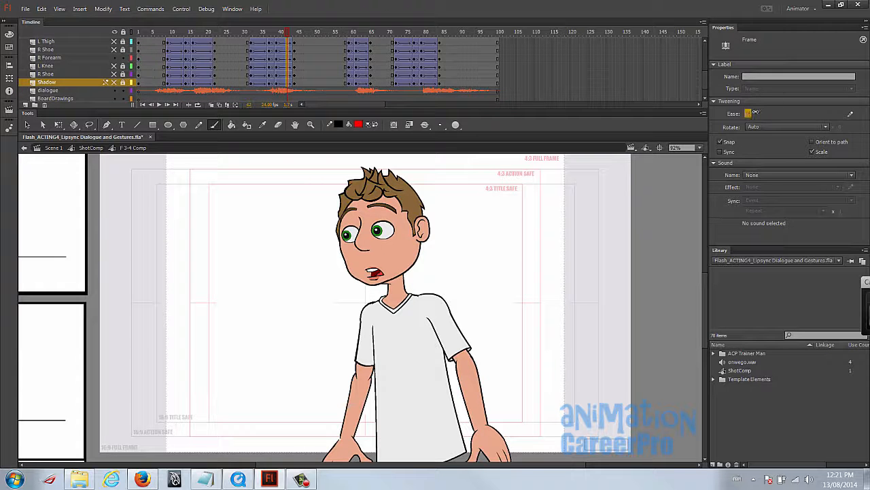
left_click_drag(822, 115, 820, 115)
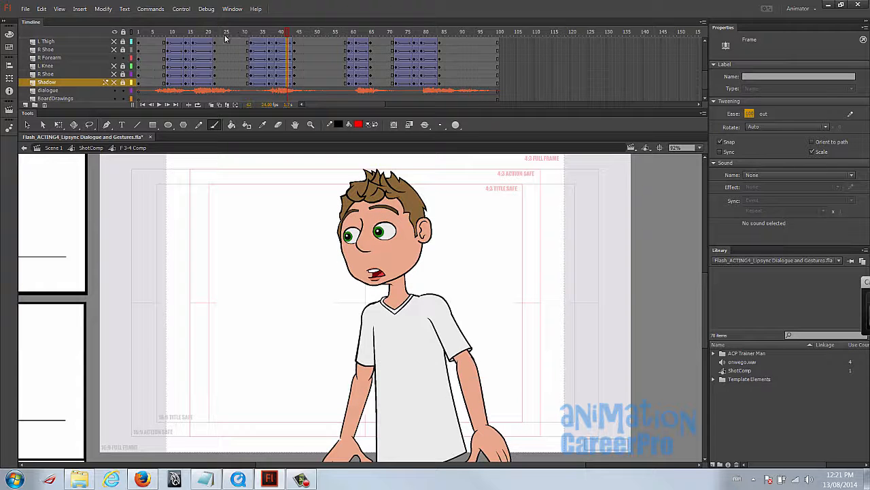
- Play the animation from frame 1 and scrub to frame 37 to check the second gesture's transition
left_click(140, 33)
key("Return")
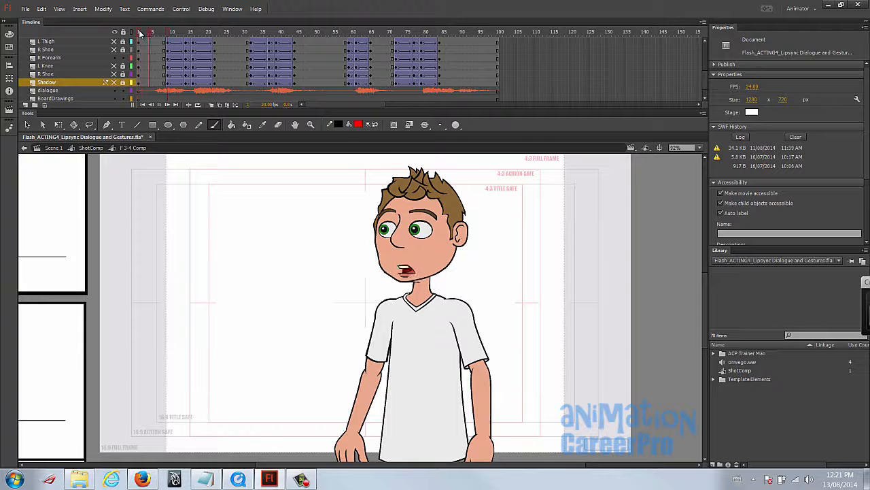
left_click_drag(252, 33, 266, 35)
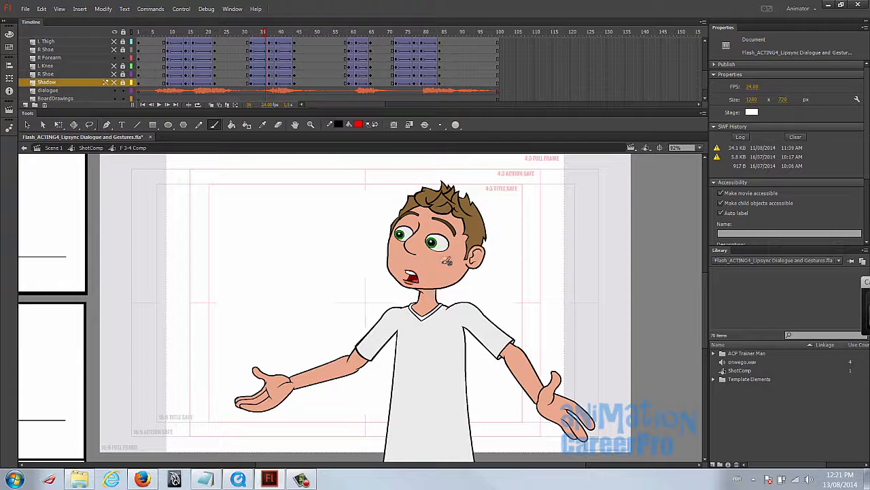
left_click(270, 36)
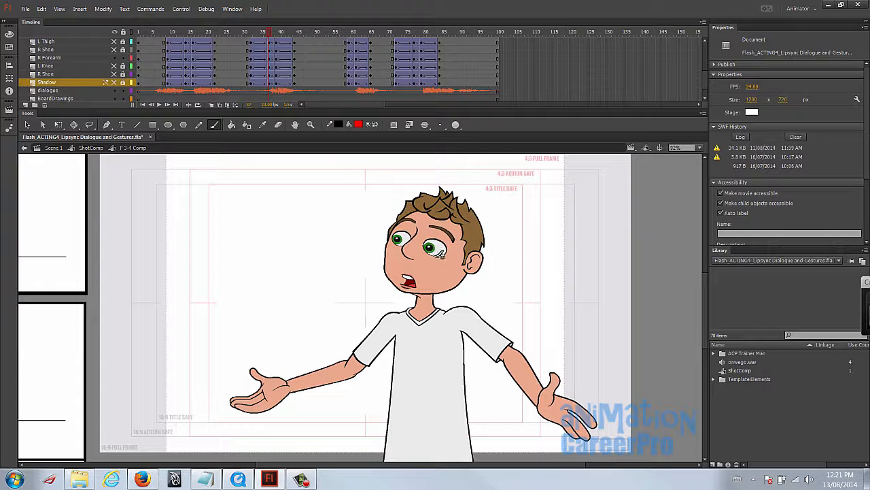
- Play the animation from the start and step between frames 39 and 43 to check the drop into the arms-down pose
left_click_drag(268, 35, 156, 48)
key("Return")
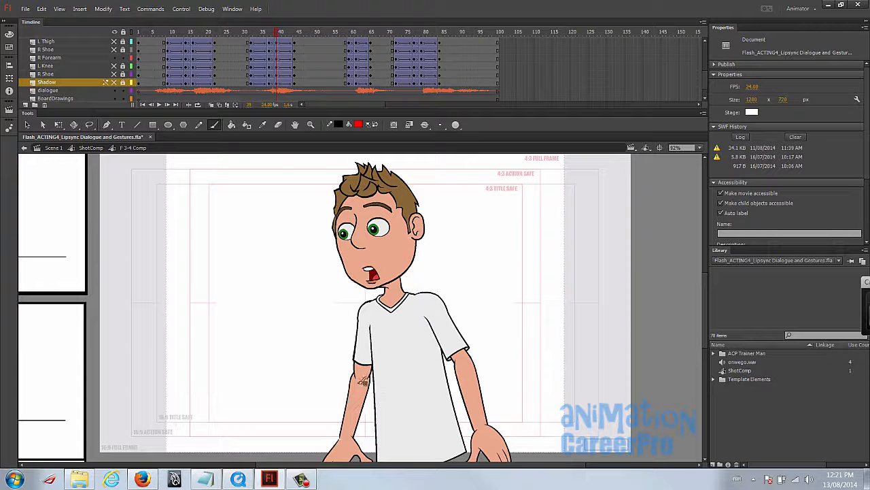
key("v")
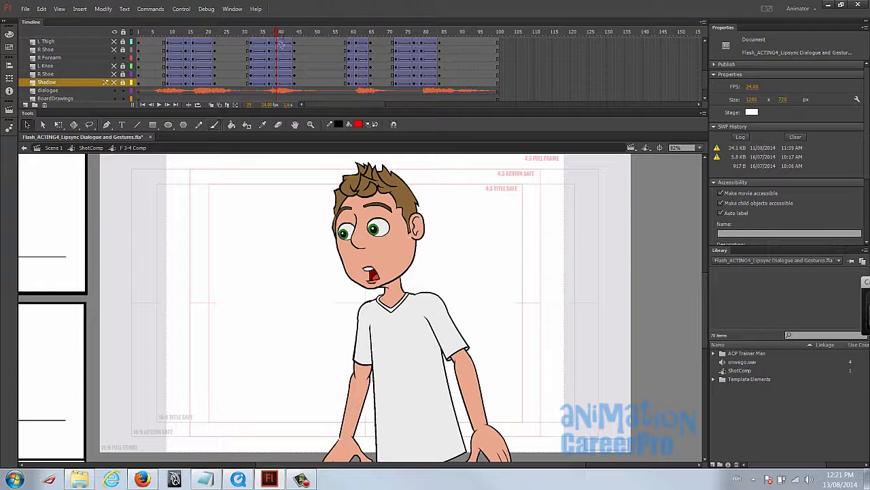
left_click_drag(273, 33, 291, 34)
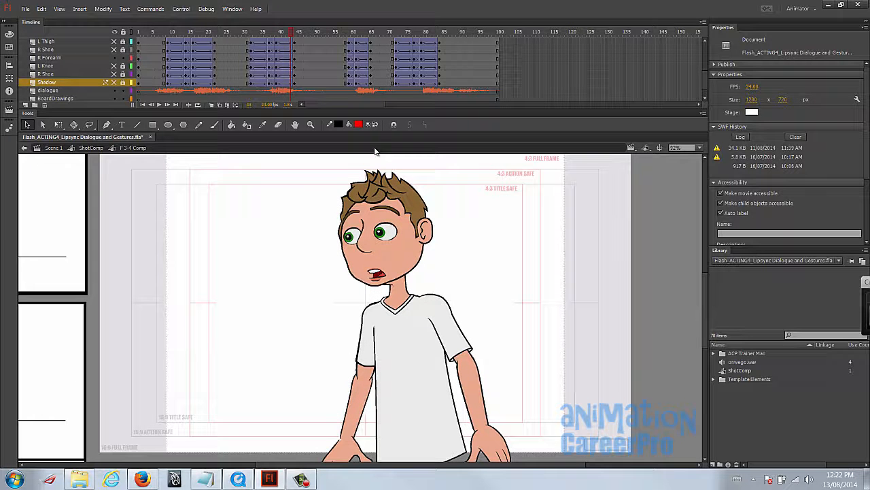
key("comma")
key("comma")
key("comma")
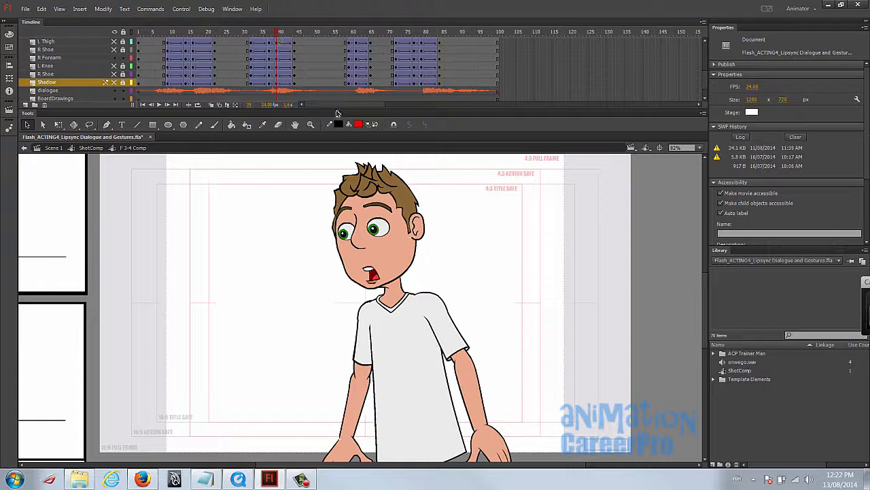
- At frame 39, select the whole arm on the side the character faces and rotate it slightly in toward the torso
scroll(394, 333, "down", 1)
left_click(355, 420)
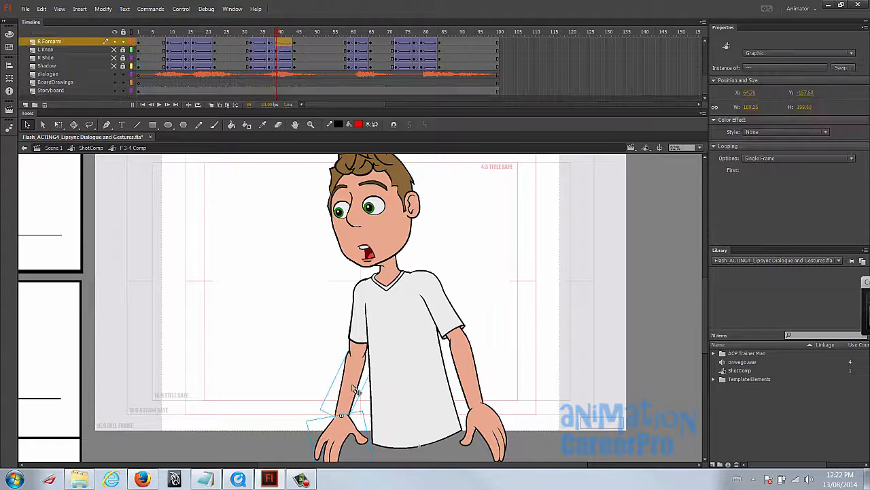
left_click(360, 347)
key("q")
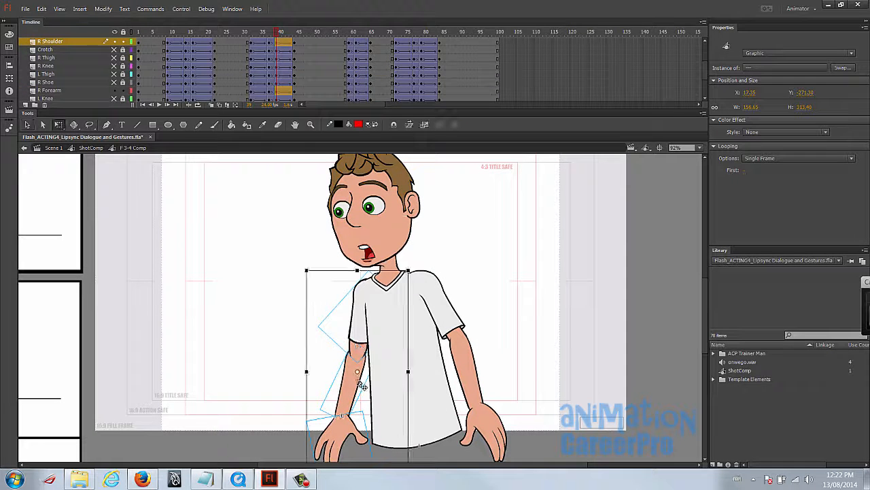
left_click_drag(416, 276, 416, 274)
- Rotate the other arm slightly inward about its shoulder at frame 39 and adjust the angle of both hands to match
left_click(443, 304)
left_click(467, 364, "shift")
left_click(496, 444, "shift")
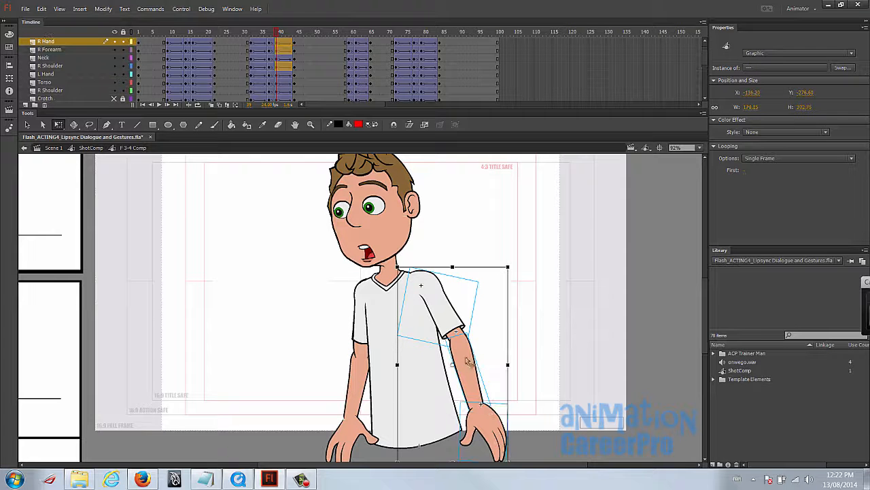
left_click_drag(452, 364, 430, 284)
mouse_move(510, 268)
left_mouse_down()
mouse_move(518, 313)
mouse_move(521, 274)
left_mouse_up()
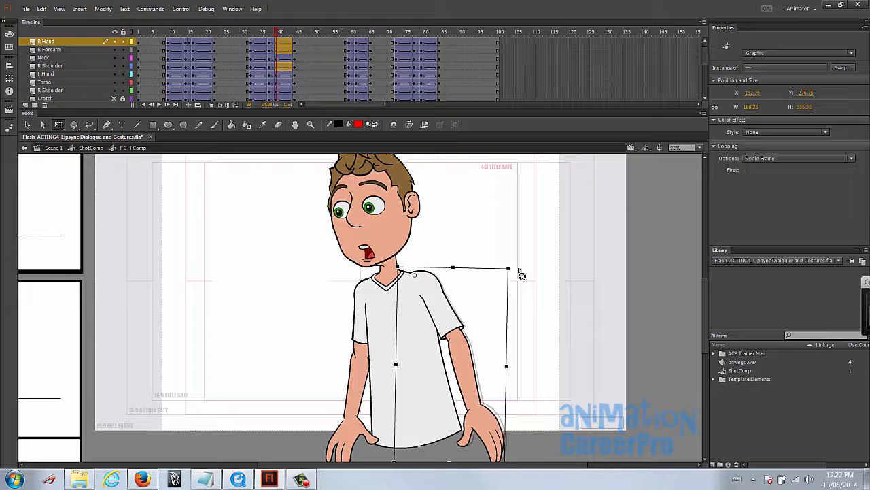
left_click(495, 407)
left_click(480, 437)
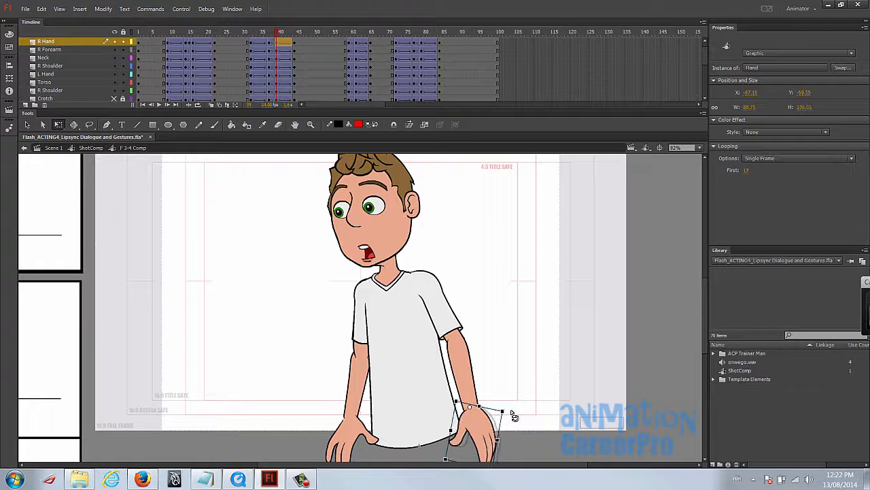
left_click(353, 436)
left_click_drag(379, 413, 371, 429)
- Scrub to frame 44 and play the second gesture to review how the adjusted arms settle
left_click(291, 49)
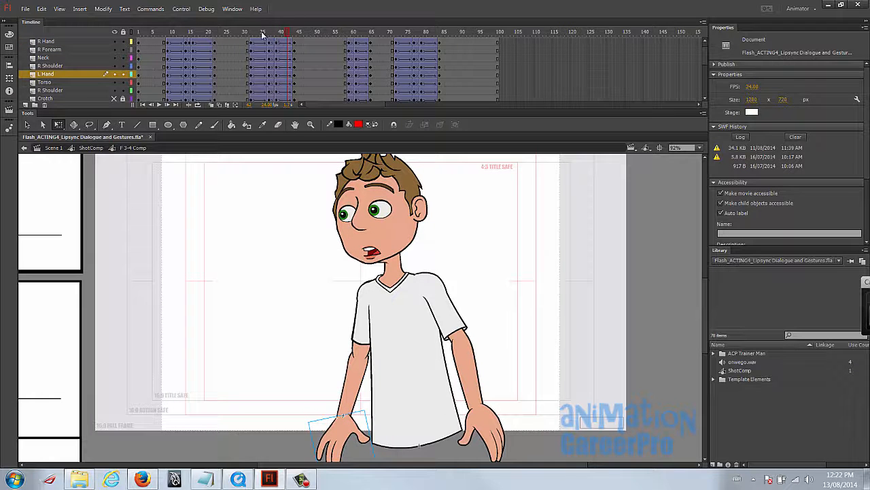
left_click_drag(265, 35, 296, 33)
left_click_drag(441, 268, 456, 284)
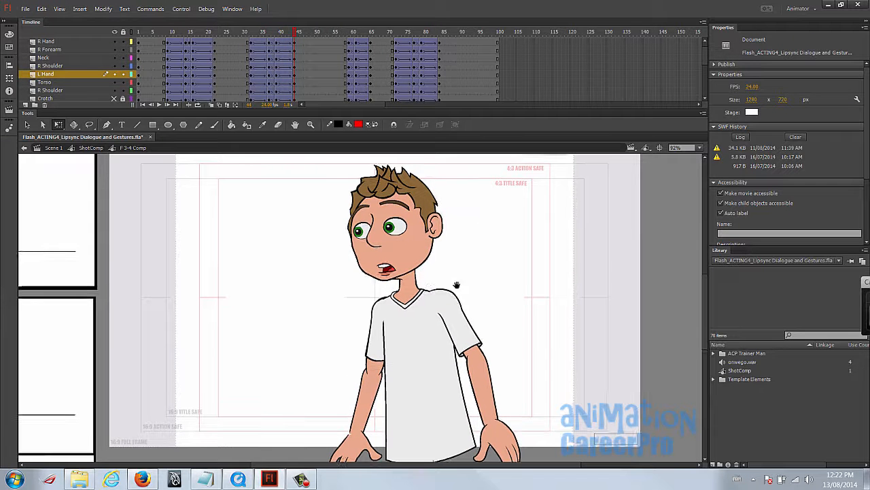
left_click(251, 32)
key("Return")
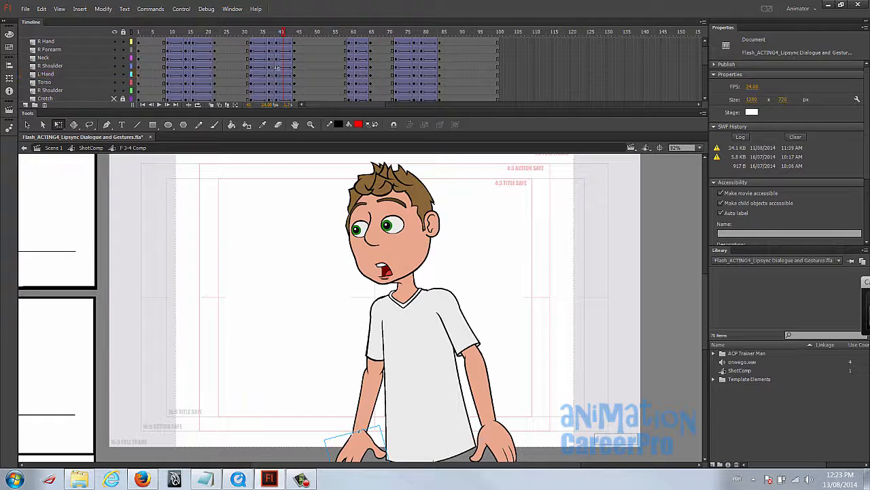
- Add a head keyframe at frame 41, tilt the head slightly forward there, and scrub through the change
scroll(283, 81, "up", 1)
left_click(287, 44)
key("period")
left_click(286, 44)
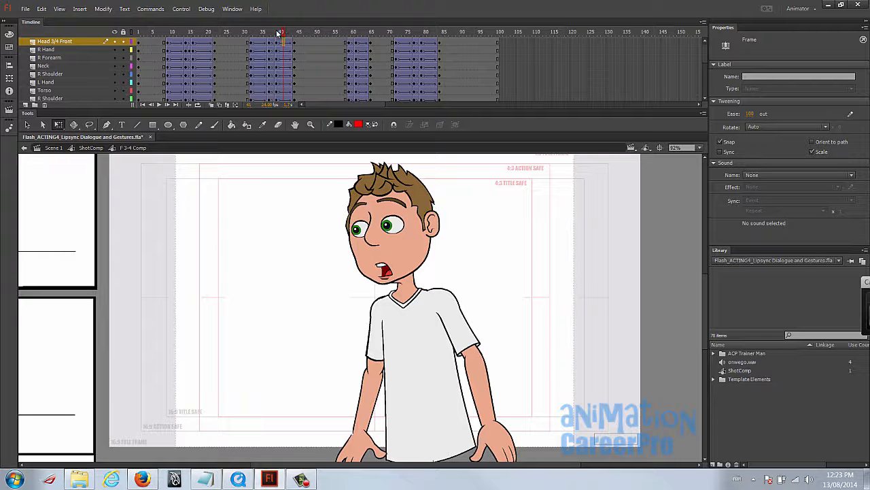
left_click(280, 33)
left_click(285, 41)
left_click(386, 248)
left_click_drag(437, 163, 434, 167)
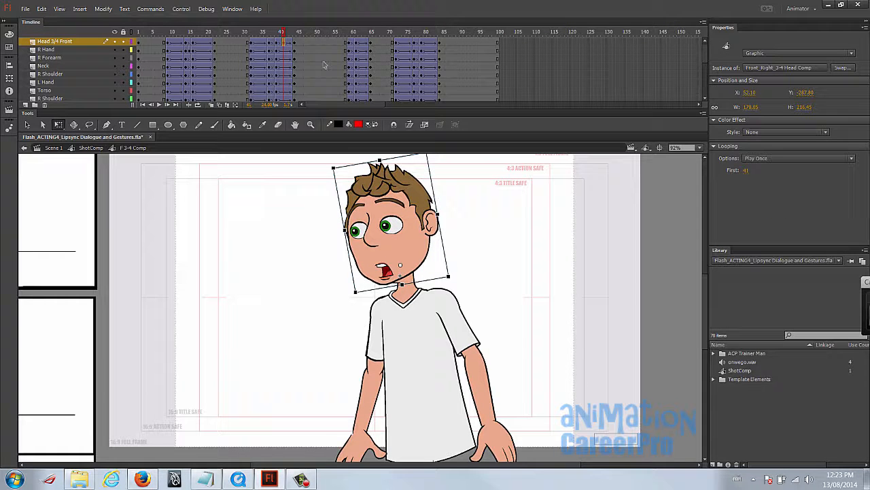
left_click_drag(276, 34, 283, 35)
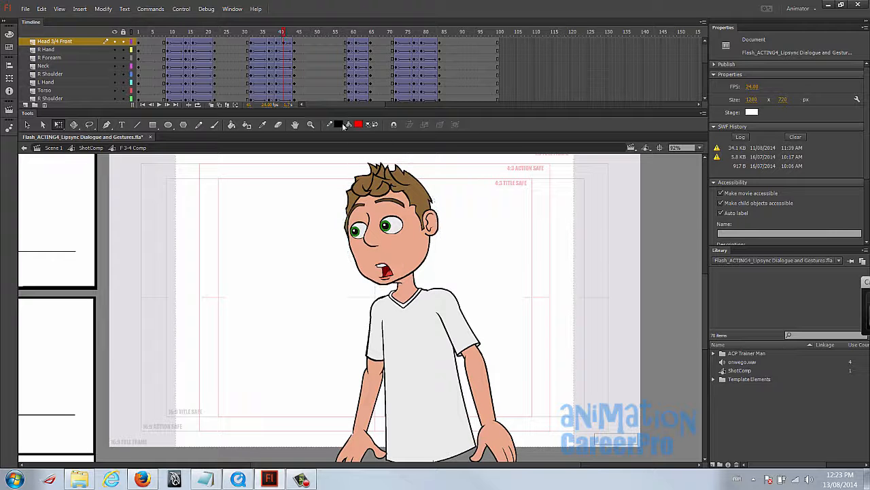
- Rotate the head more upright on its frame 44 keyframe and move that keyframe to frame 47
left_click(395, 203)
left_click(297, 42)
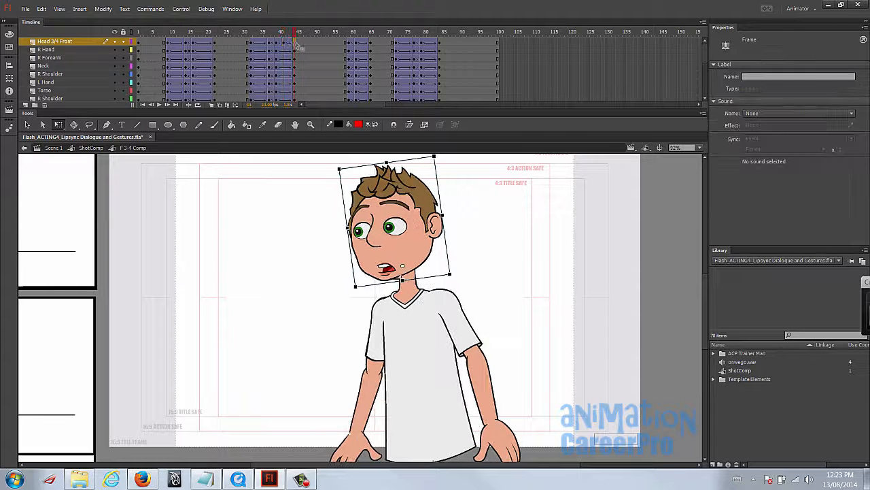
left_click_drag(440, 163, 440, 159)
left_click(300, 44)
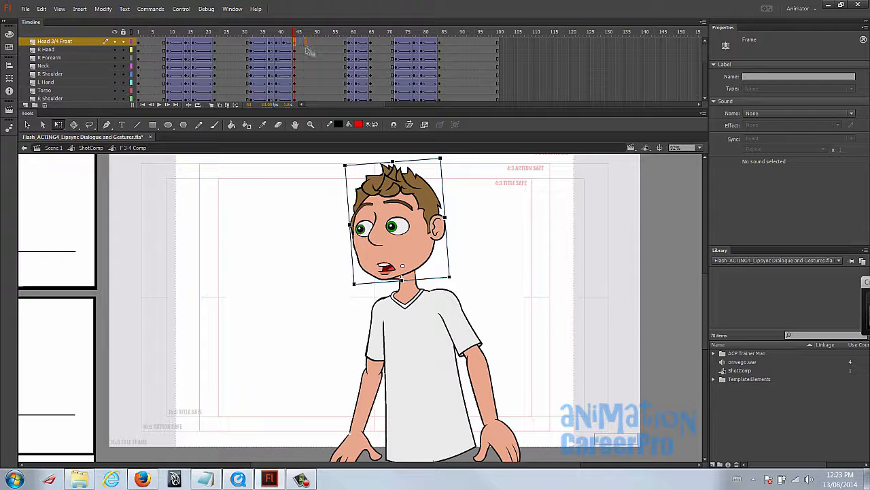
- Play the animation from frame 1 and scrub up to frame 47 to review the head's longer settle
left_click(264, 33)
left_click_drag(269, 34, 120, 42)
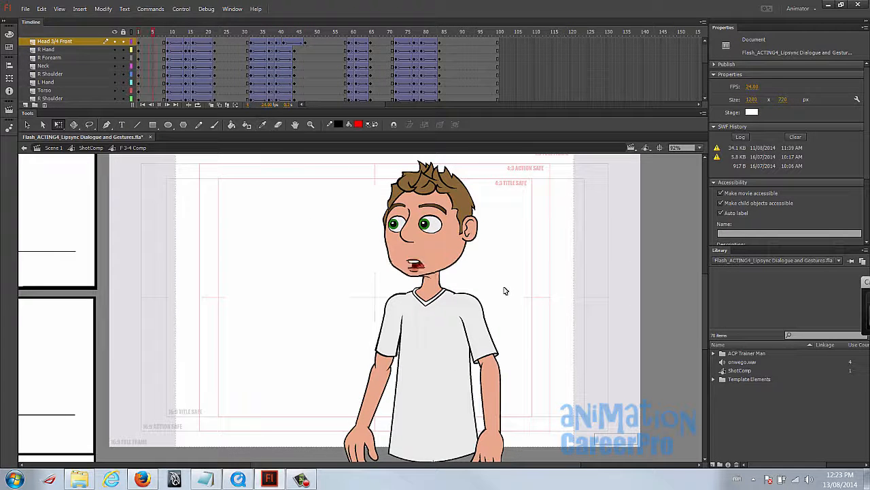
key("Return")
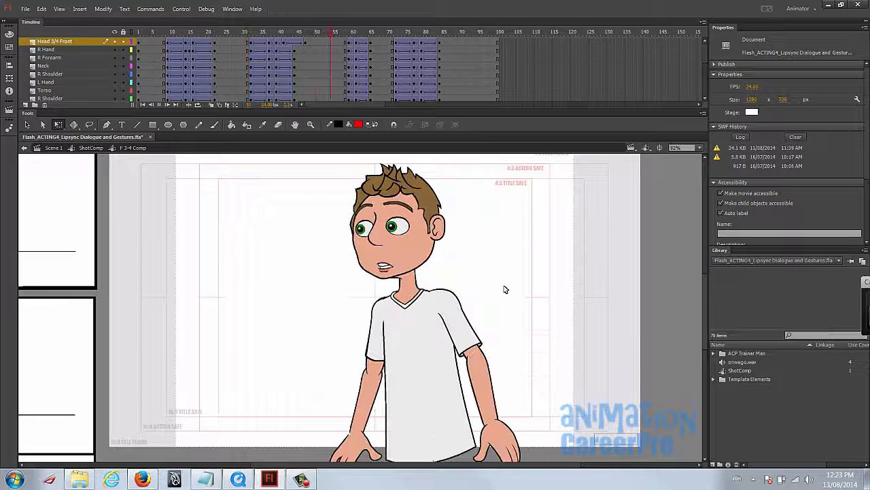
left_click_drag(272, 31, 301, 33)
left_click(306, 40)
left_click(305, 36)
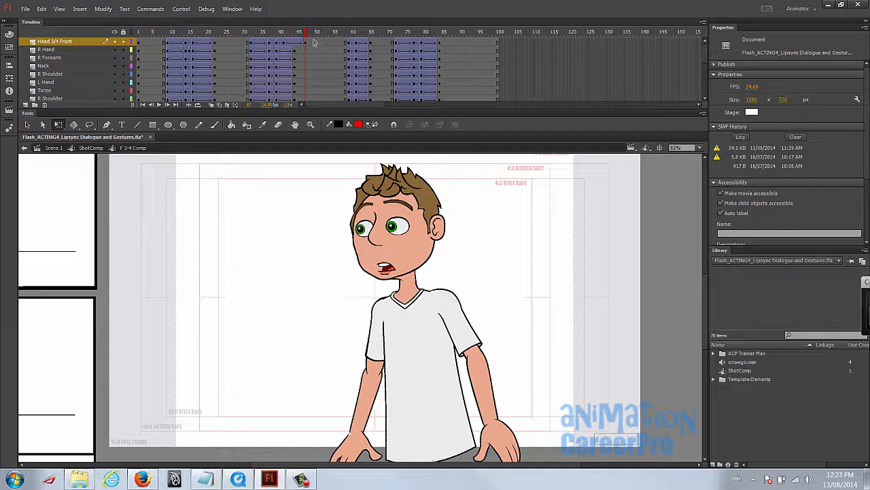
- Copy the head layer's frame 47 keyframe and paste it over the head keyframe at frame 59
left_click(349, 44)
mouse_move(325, 32)
left_mouse_down()
mouse_move(347, 38)
mouse_move(320, 40)
left_mouse_up()
left_click(348, 42)
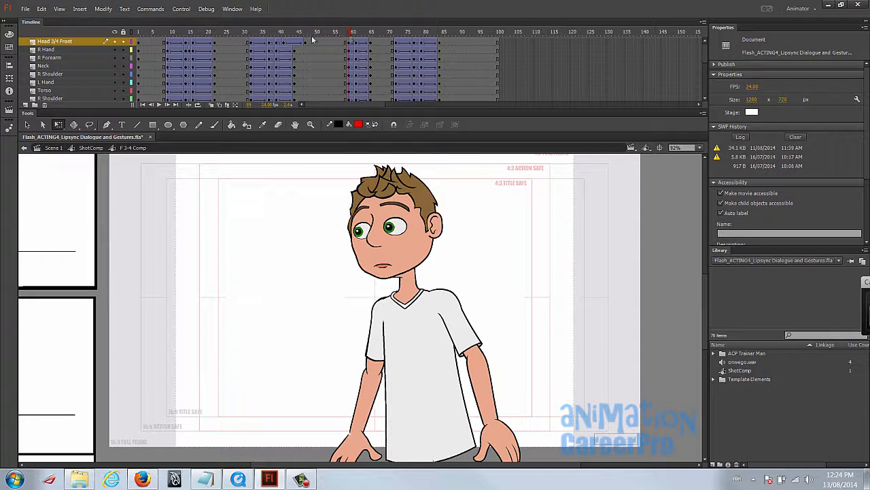
right_click(305, 44)
left_click(363, 191)
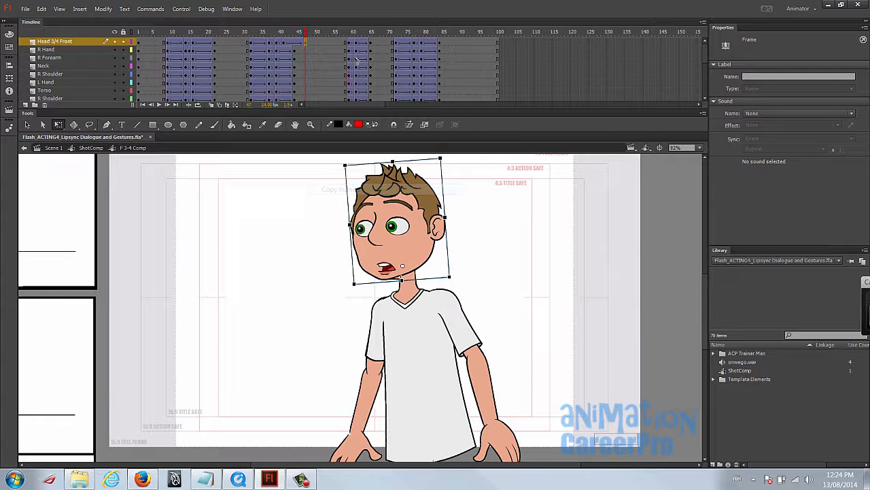
right_click(350, 44)
left_click(408, 200)
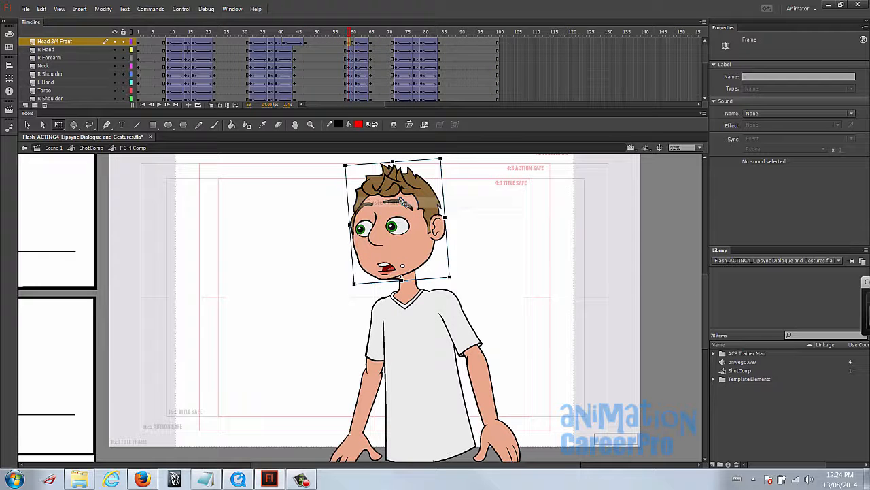
- Create a classic tween after the head's frame 59 keyframe and play the animation to check the hold
left_click(355, 44)
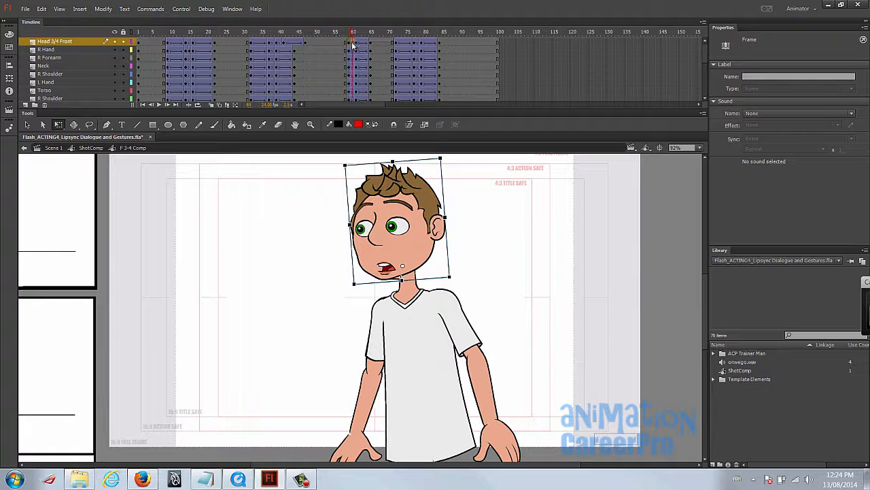
right_click(361, 44)
left_click(384, 72)
left_click_drag(325, 34, 349, 39)
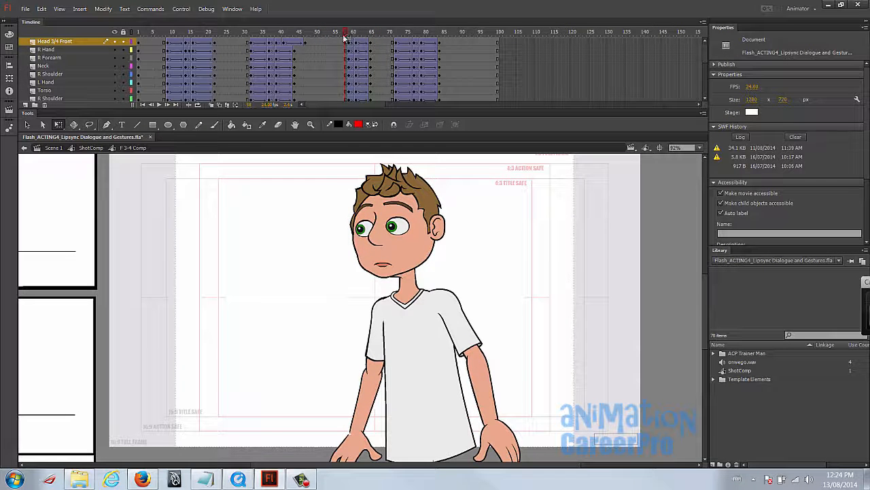
key("Return")
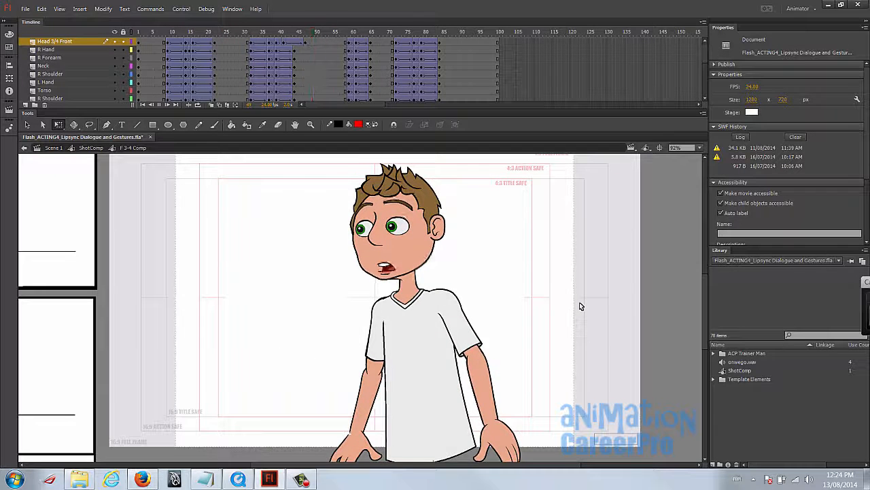
- Set the tween ease to 100 out at frame 62 on all character layers
left_click(373, 36)
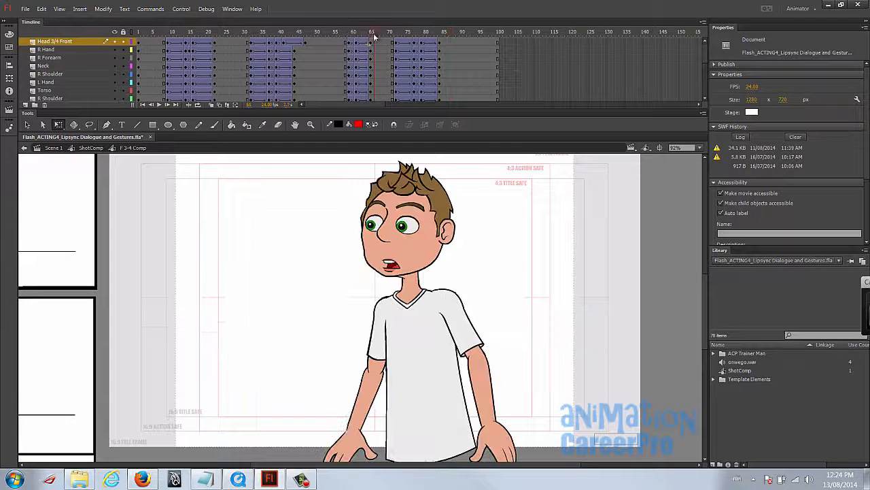
left_click(362, 49)
scroll(364, 60, "down", 5)
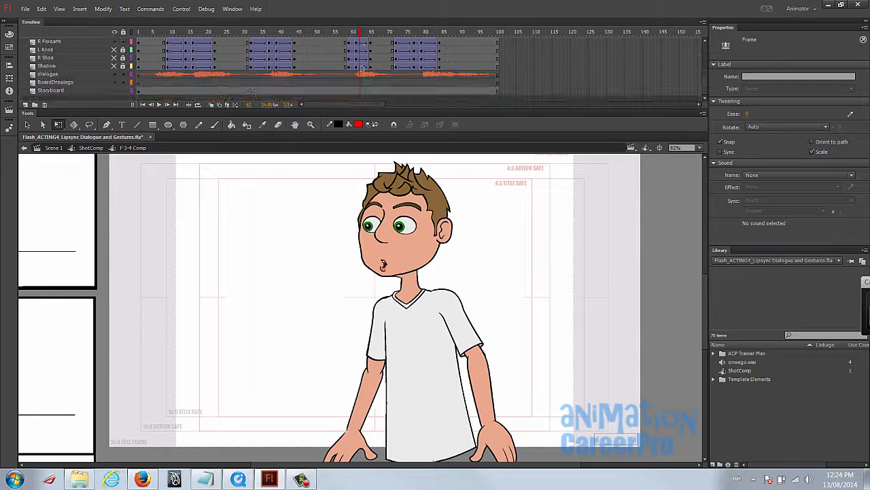
left_click(361, 66)
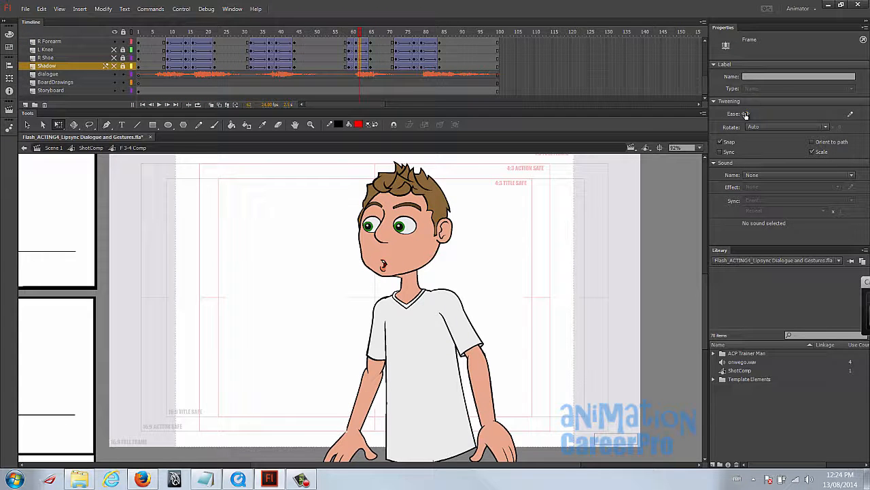
left_click_drag(797, 113, 843, 114)
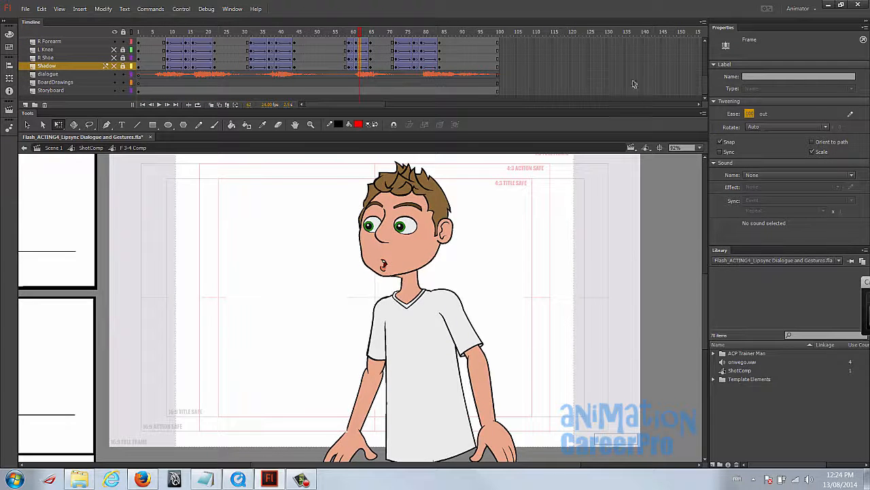
- Move the R Forearm and R Shoulder settle keyframes from frame 65 to frame 66
scroll(372, 63, "up", 5)
left_click(371, 60)
left_click(372, 59)
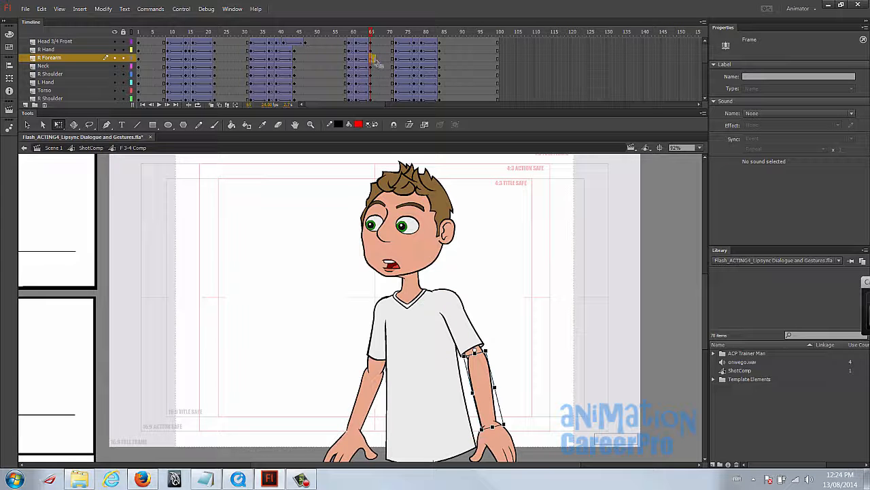
left_click(373, 82)
left_click(373, 73)
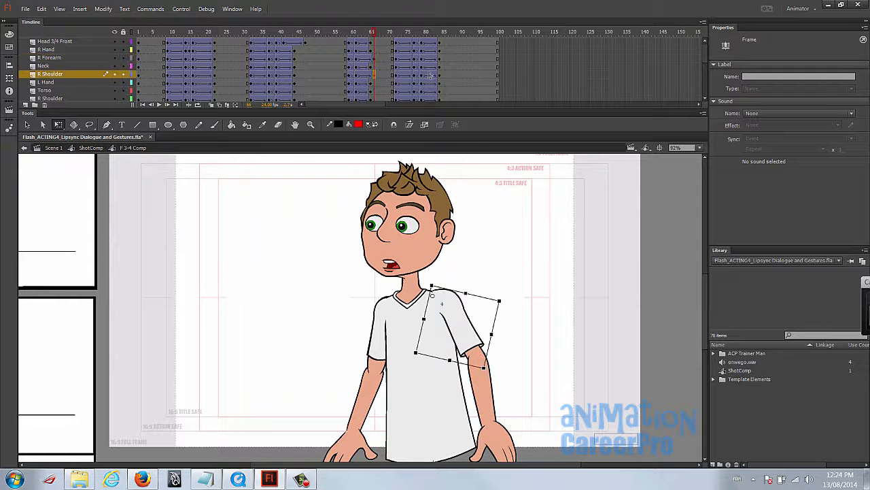
- Try to extend the R Forearm and R Shoulder settle tweens to frame 68
left_click_drag(351, 34, 375, 39)
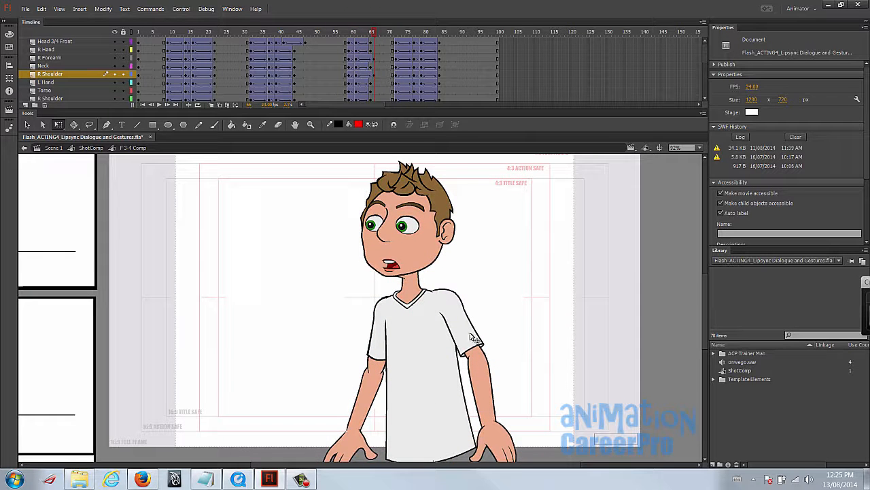
left_click_drag(545, 340, 534, 326)
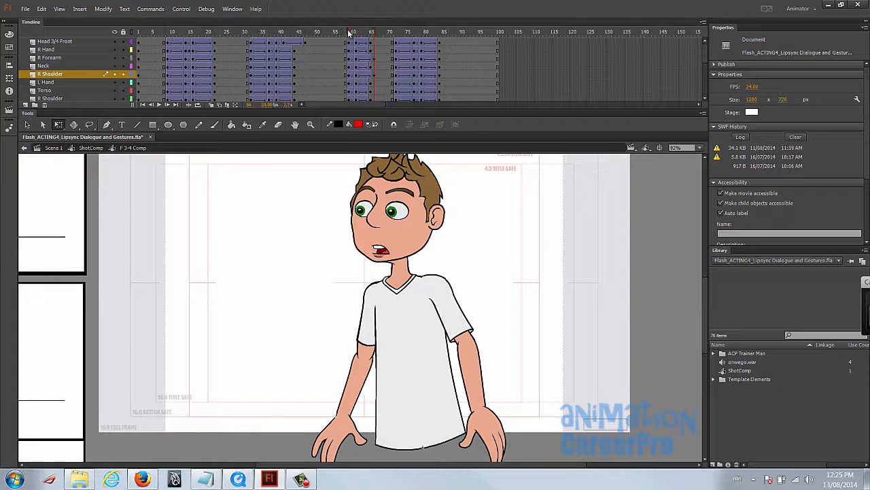
left_click(433, 234)
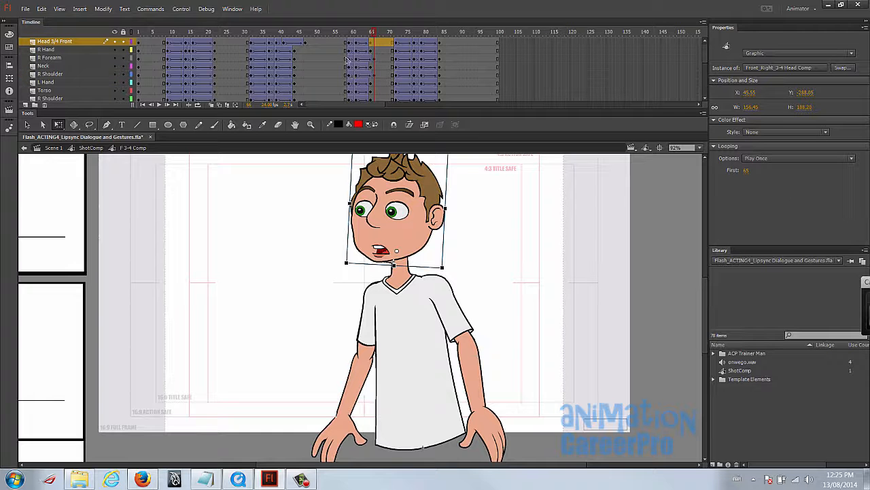
left_click(373, 50)
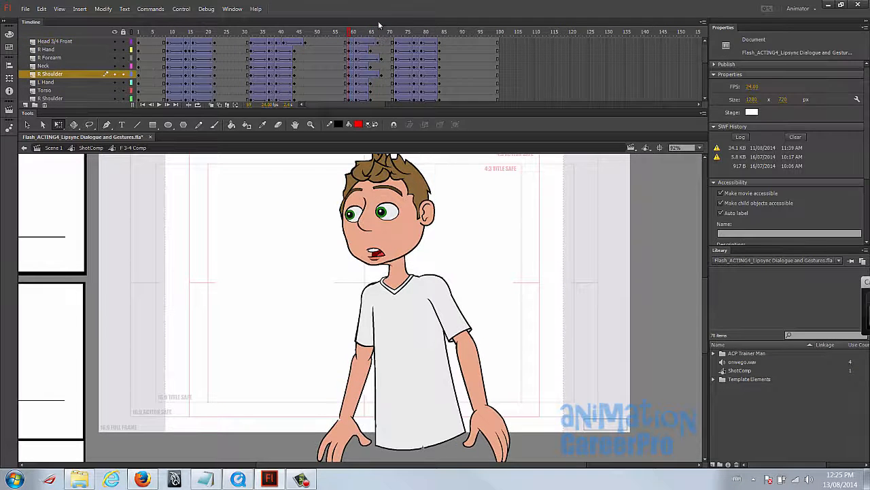
- Undo the settle keyframe moves on the R Forearm and R Shoulder layers
key("ctrl+z")
key("ctrl+z")
key("ctrl+z")
key("ctrl+z")
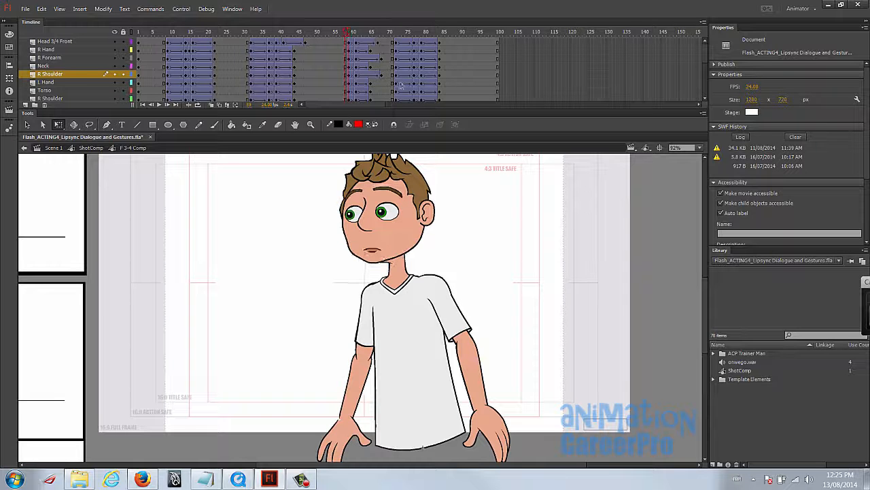
key("ctrl+z")
key("ctrl+z")
key("ctrl+z")
key("ctrl+z")
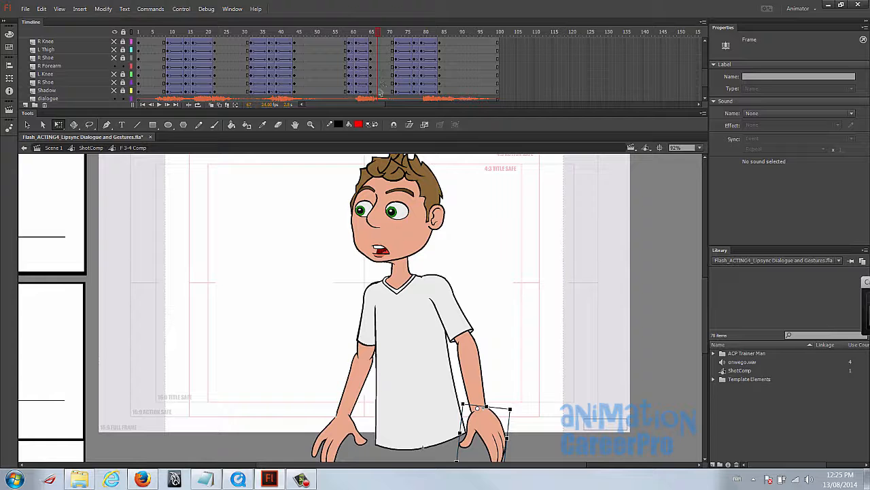
- Insert keyframes at frame 67 on the body layers and rotate the R Hand, R Forearm and R Shoulder slightly toward the torso
left_click(381, 91, "shift")
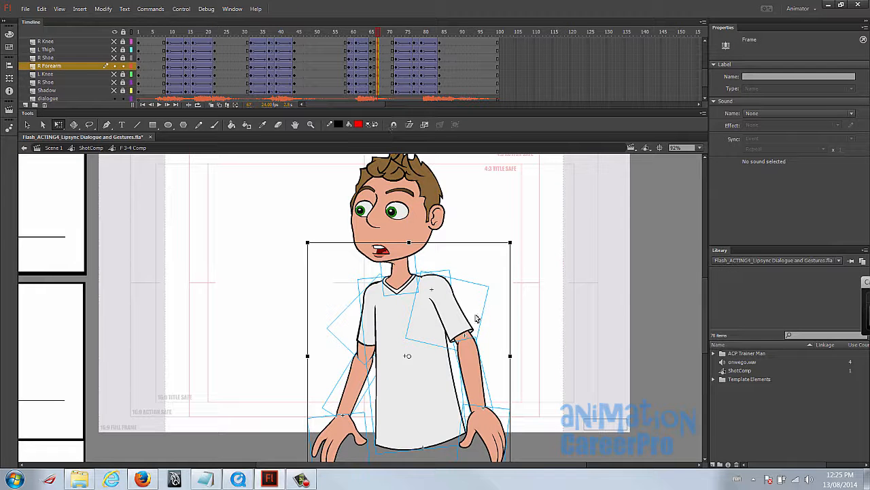
left_click(548, 373)
left_click_drag(349, 33, 378, 36)
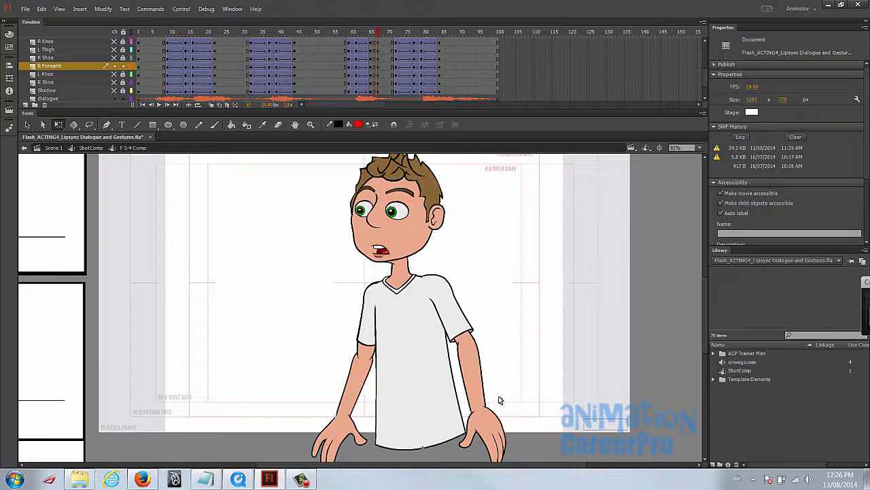
left_click(495, 425)
left_click(460, 318)
left_click_drag(427, 282, 423, 278)
left_click_drag(519, 272, 521, 274)
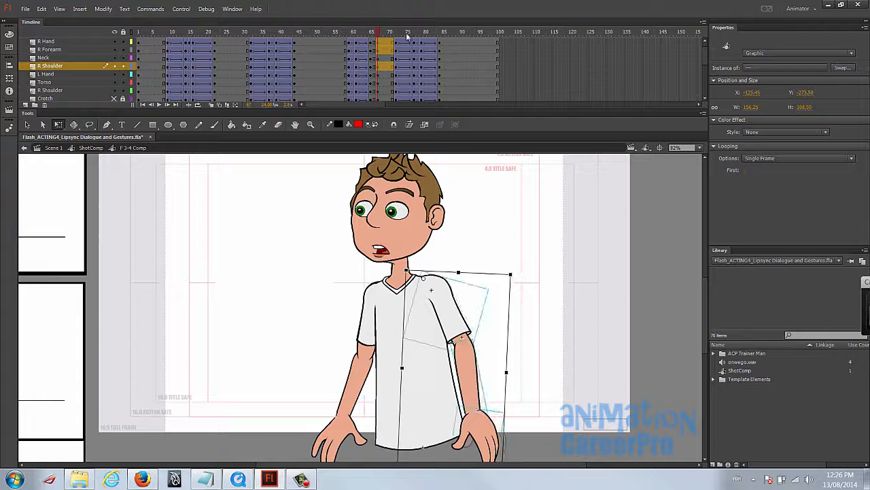
- Create classic tweens between the frame 65 and frame 67 keyframes on all body layers
scroll(380, 92, "down", 3)
left_click(379, 98)
scroll(379, 73, "up", 3)
left_click(374, 52, "shift")
right_click(373, 51)
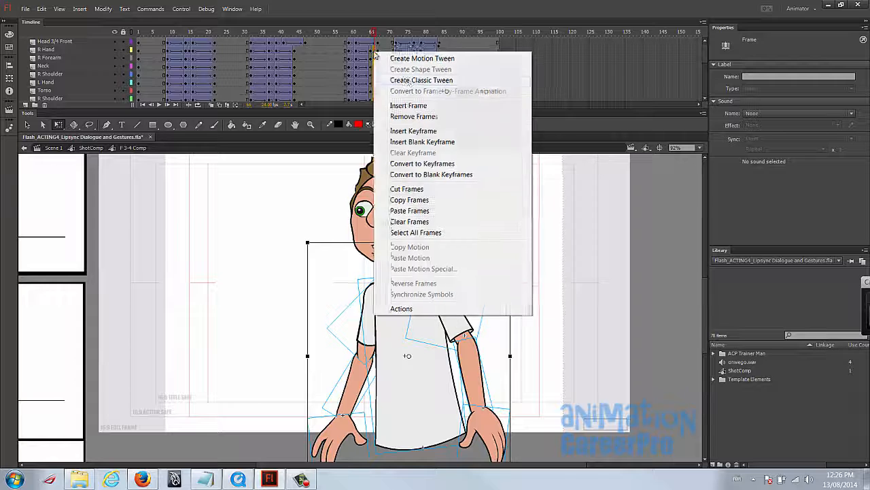
left_click(398, 74)
scroll(344, 39, "down", 5)
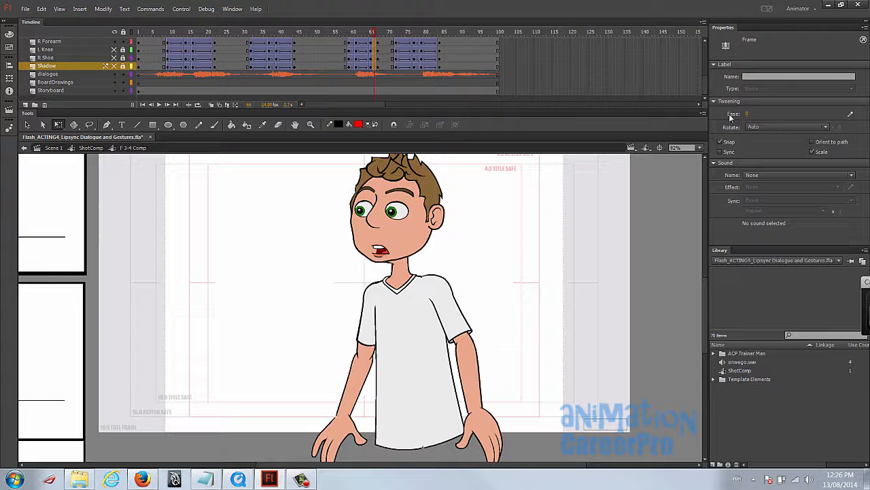
- Play the animation and scrub from frame 54 to frame 72 to review the gesture timing
left_click_drag(367, 37, 102, 72)
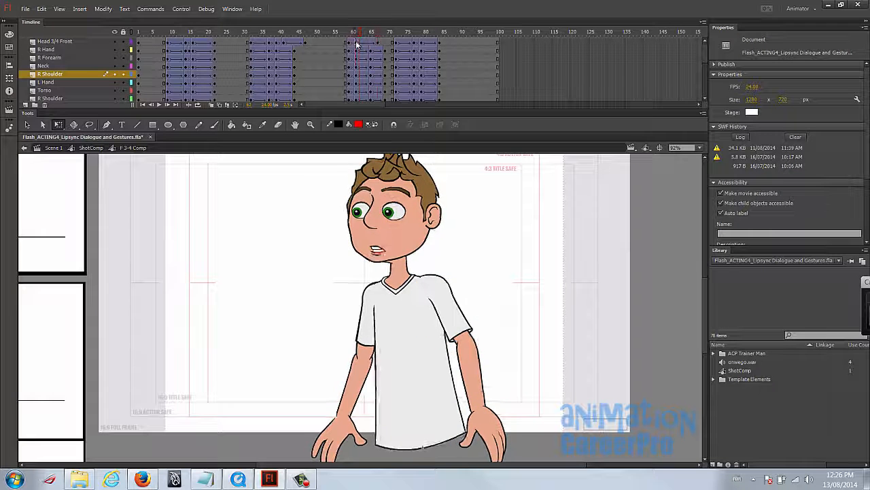
key("Return")
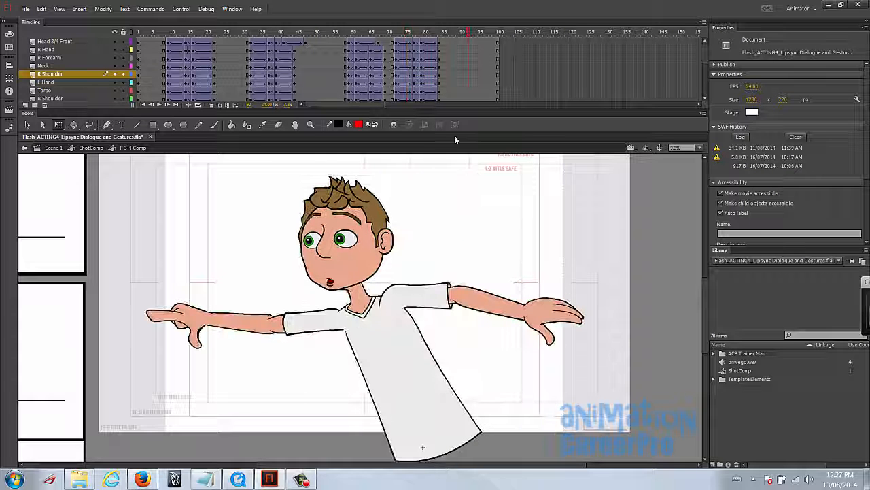
left_click(331, 32)
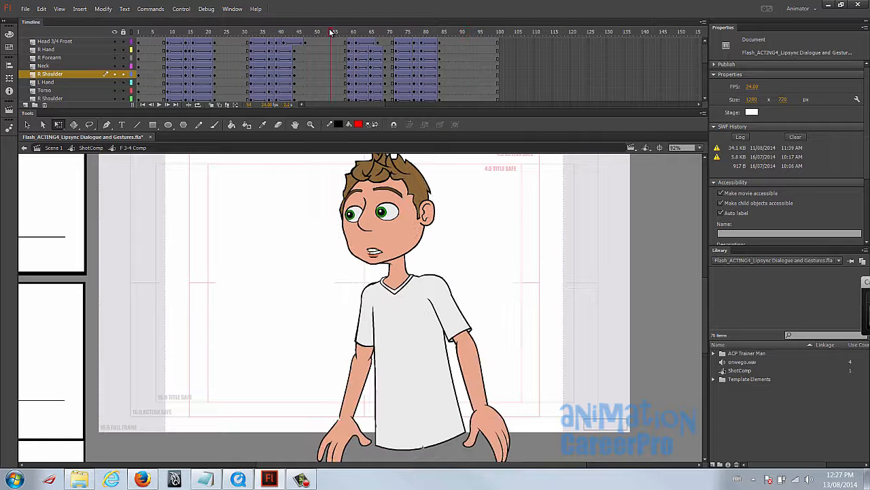
left_click_drag(331, 32, 398, 52)
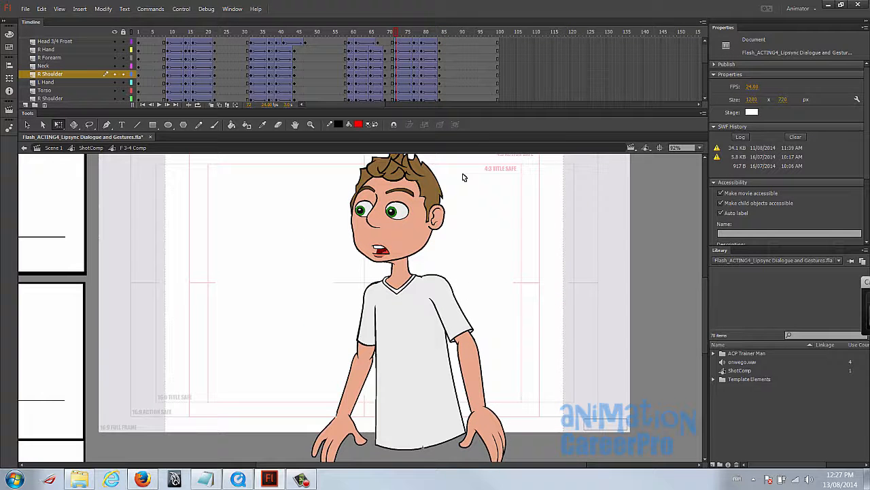
left_click(142, 33)
key("Return")
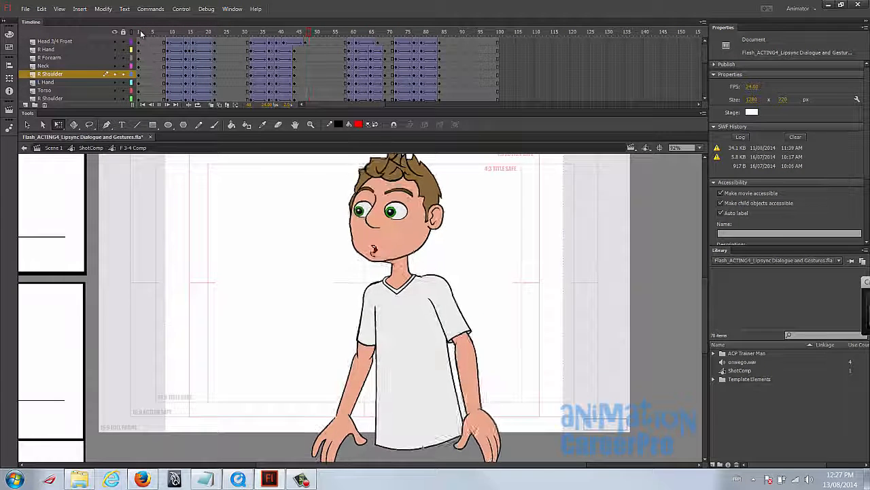
- Move the final pose keyframes at frame 84 to frame 86 on all layers and select the tween frames leading into them
left_click(439, 42)
scroll(444, 57, "down", 1)
left_click_drag(436, 43, 448, 84)
scroll(448, 84, "up", 5)
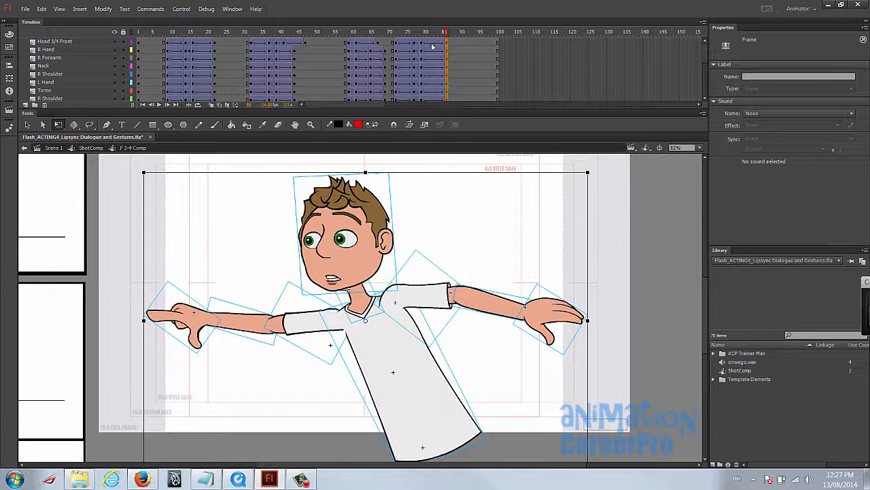
scroll(440, 42, "down", 3)
left_click(436, 79)
scroll(436, 80, "up", 3)
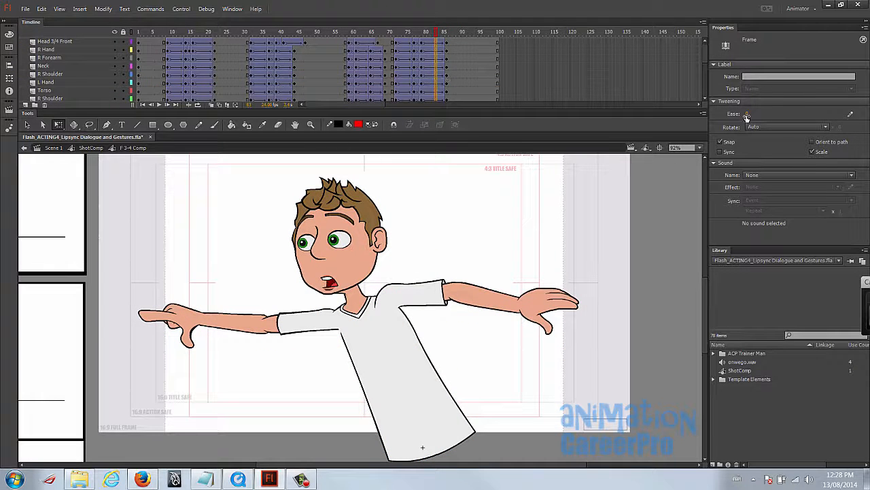
- Move the R Hand, R Forearm and R Shoulder final keyframes from frame 86 to frame 91
left_click(446, 57)
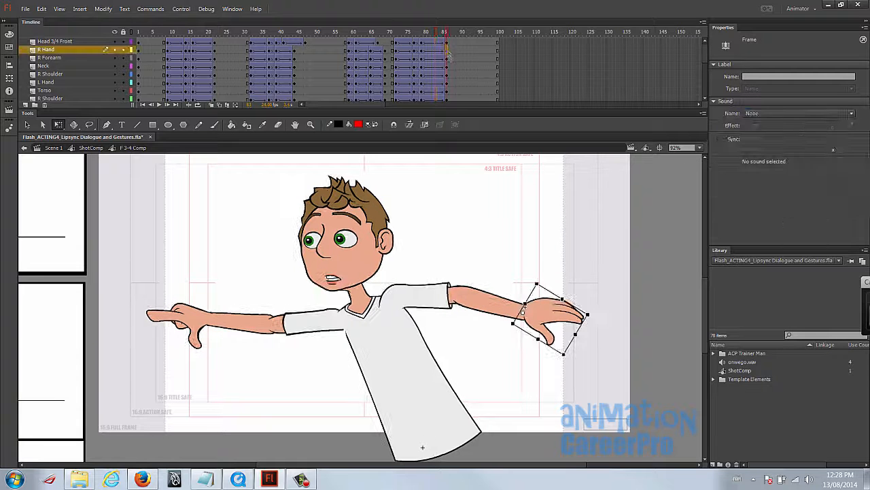
left_click(451, 58)
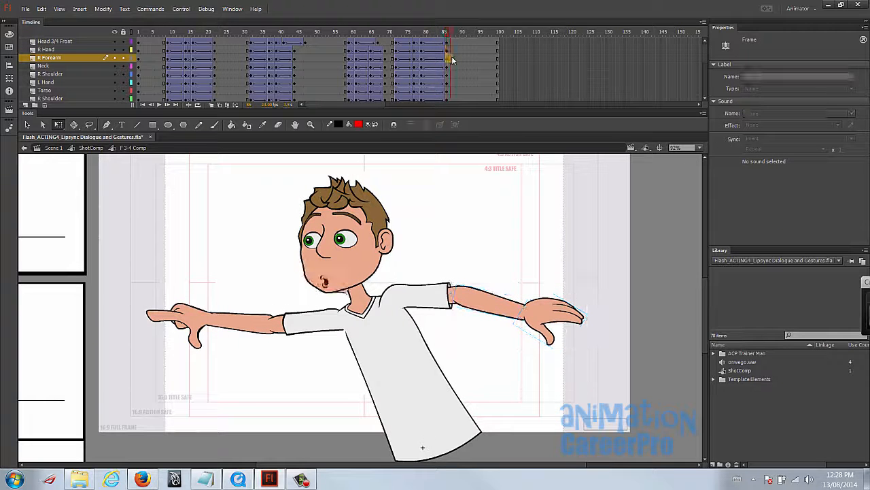
left_click_drag(447, 50, 449, 59)
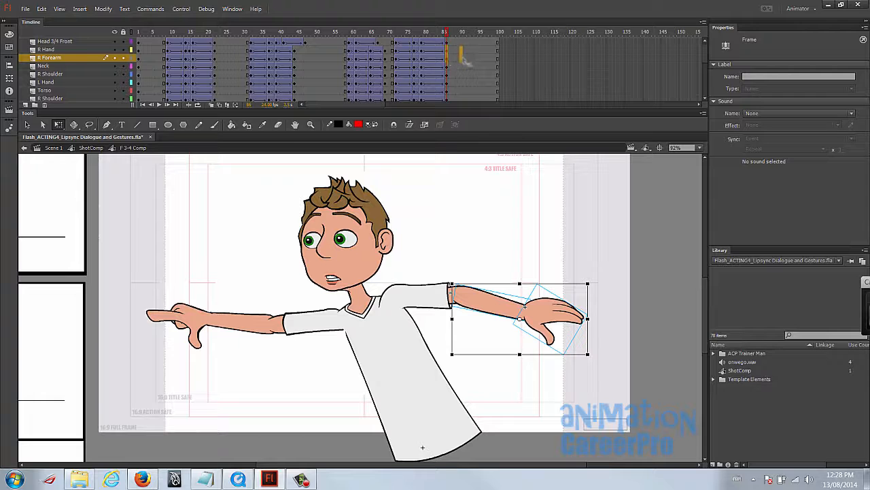
left_click(446, 74)
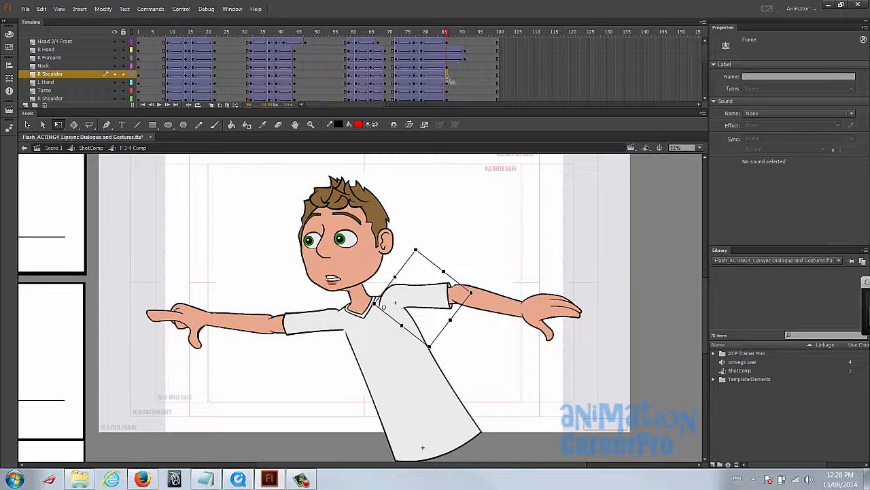
key("ctrl+z")
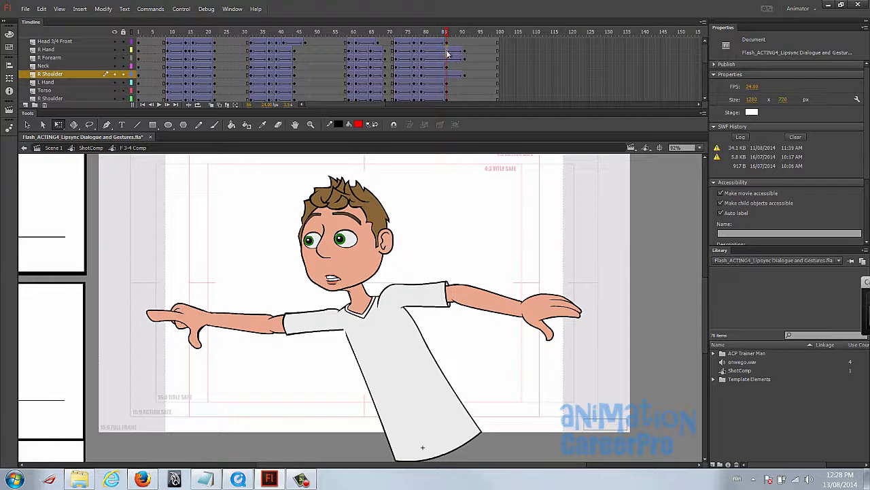
- Insert keyframes at frame 86 on the R Hand, R Forearm and R Shoulder layers and rotate the hand upward
left_click(451, 58)
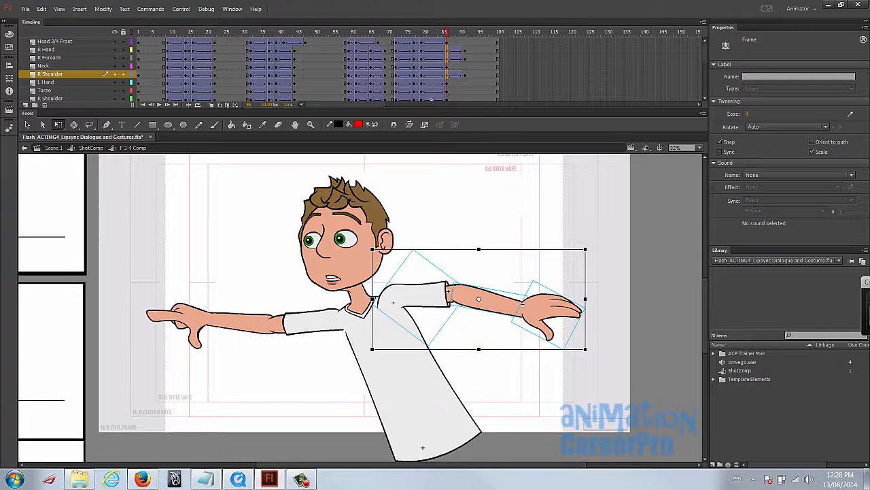
left_click(568, 310)
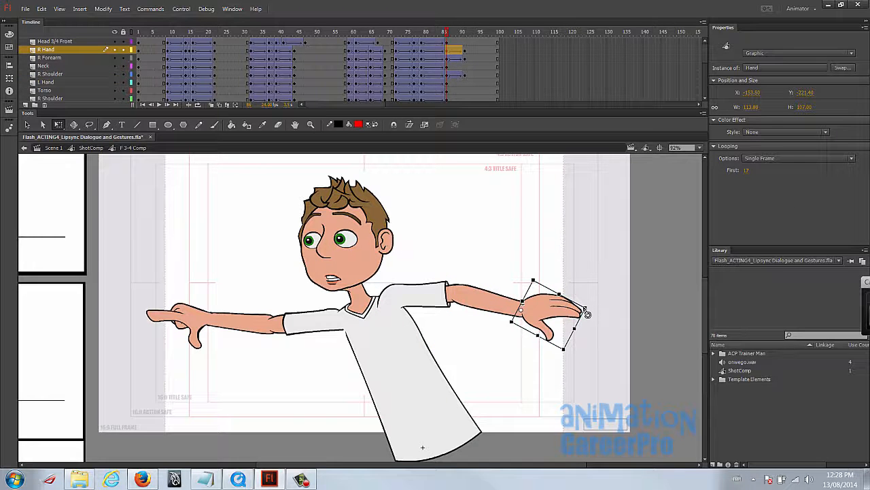
left_click_drag(593, 312, 589, 293)
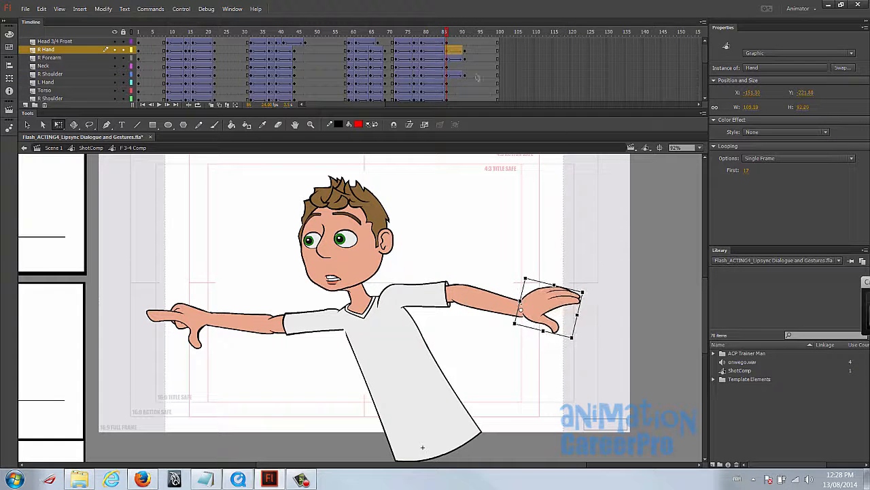
- Ease out the frame 86 to 91 tweens on the R Hand, R Forearm and R Shoulder layers and play the animation
left_click_drag(427, 38, 455, 58)
left_click_drag(749, 115, 512, 106)
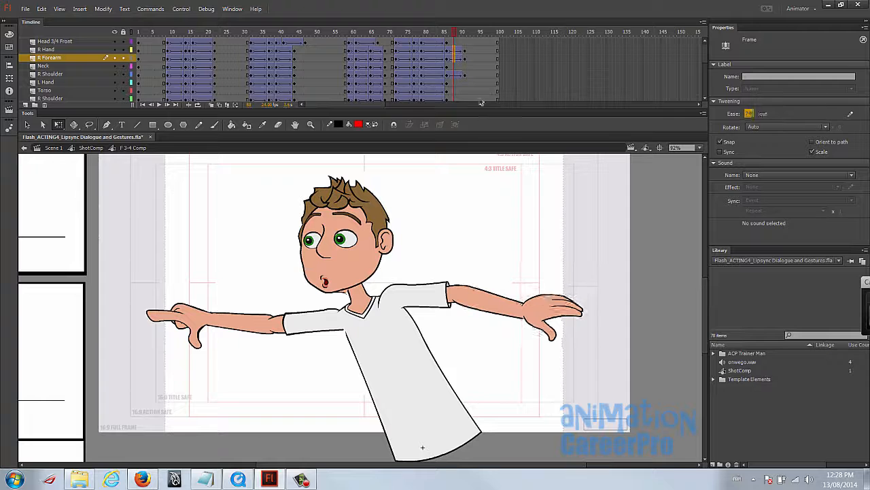
left_click(463, 73)
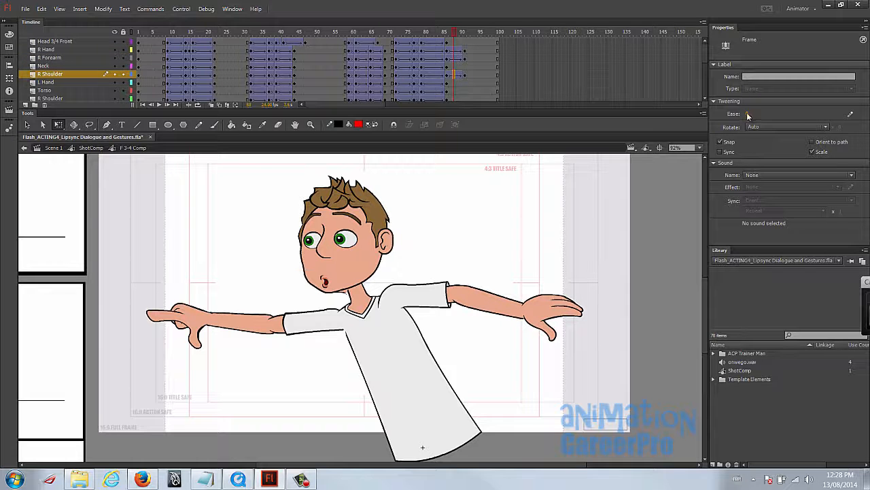
left_click_drag(749, 114, 554, 85)
left_click(400, 32)
key("shift+comma")
key("Return")
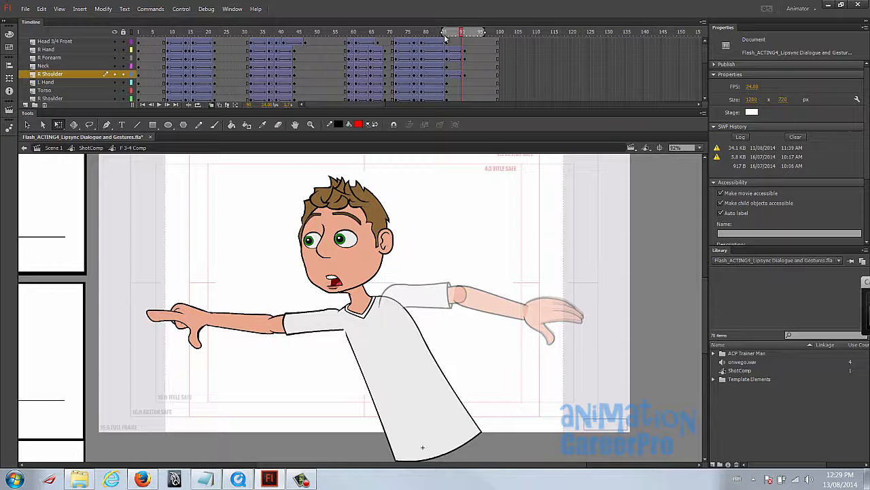
- Adjust the position and rotation of the trailing right arm in its settle pose using onion skinning, and turn onion skinning off
left_click_drag(457, 34, 444, 34)
key("period")
left_click(563, 311)
left_click(511, 308, "shift")
left_click_drag(463, 298, 457, 296)
left_click_drag(594, 359, 602, 349)
left_click(436, 33)
left_click(211, 105)
- Rotate the right hand upward at frame 91 and scrub through the arm's settle
left_click_drag(437, 33, 465, 43)
left_click(556, 306)
left_click_drag(592, 303, 591, 293)
left_click_drag(447, 36, 465, 45)
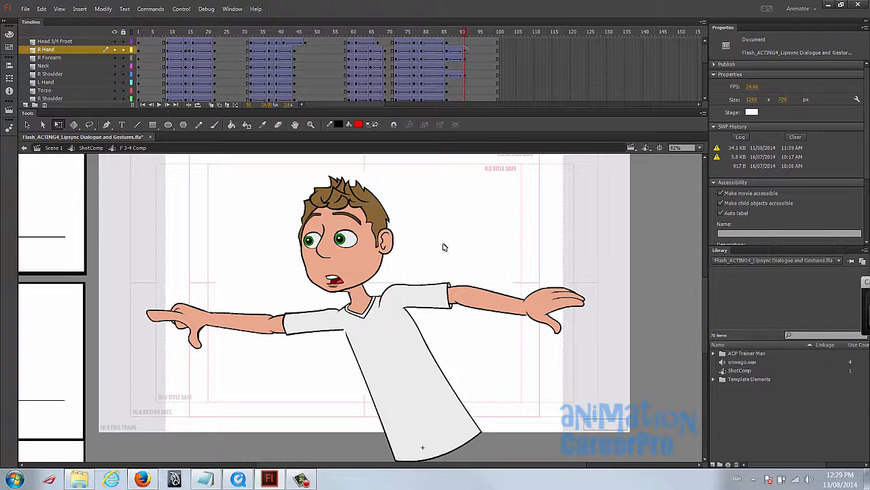
- Add a keyframe at frame 74 on the lower R Shoulder layer, and rotate and reposition the shoulder to line up with its forearm
left_click_drag(398, 34, 414, 37)
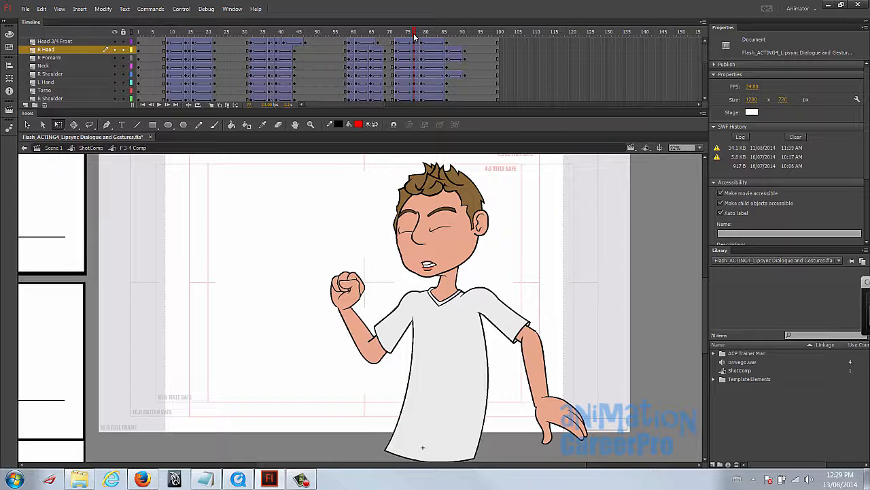
mouse_move(414, 36)
left_mouse_down()
mouse_move(421, 35)
mouse_move(400, 41)
mouse_move(416, 35)
mouse_move(404, 34)
left_mouse_up()
scroll(405, 83, "down", 1)
left_click(404, 84)
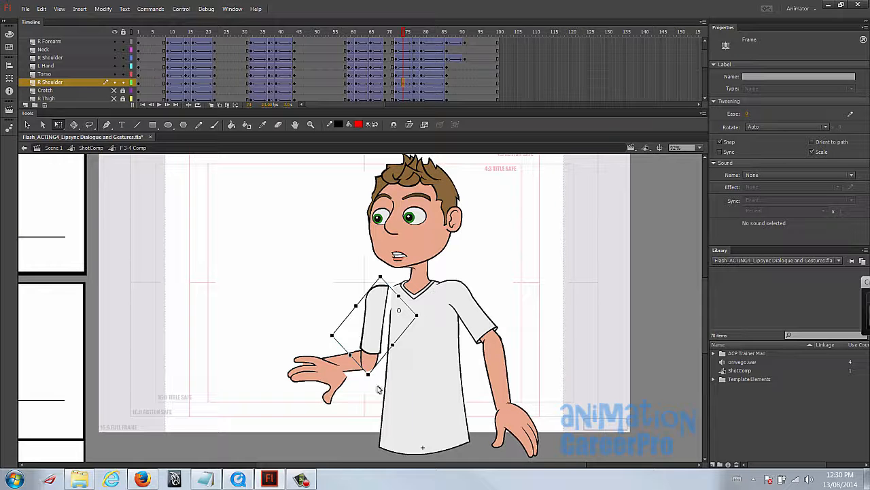
left_click_drag(376, 376, 352, 362)
left_click_drag(368, 317, 371, 324)
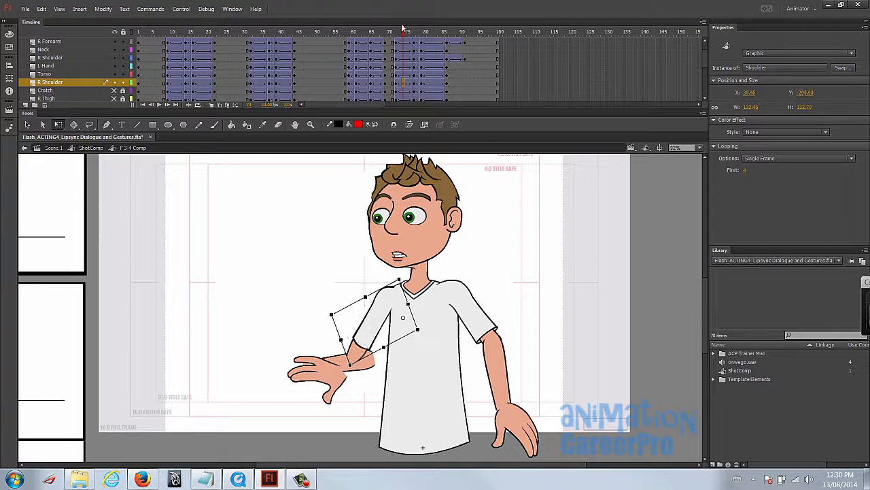
- Copy the lower R Shoulder layer's frame 72 keyframe and paste it over frame 74
mouse_move(405, 33)
left_mouse_down()
mouse_move(416, 34)
mouse_move(409, 39)
left_mouse_up()
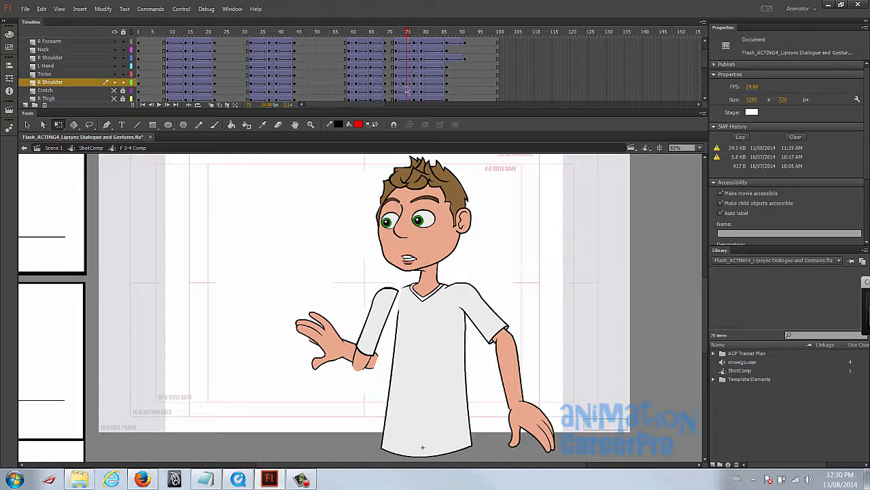
left_click(409, 83)
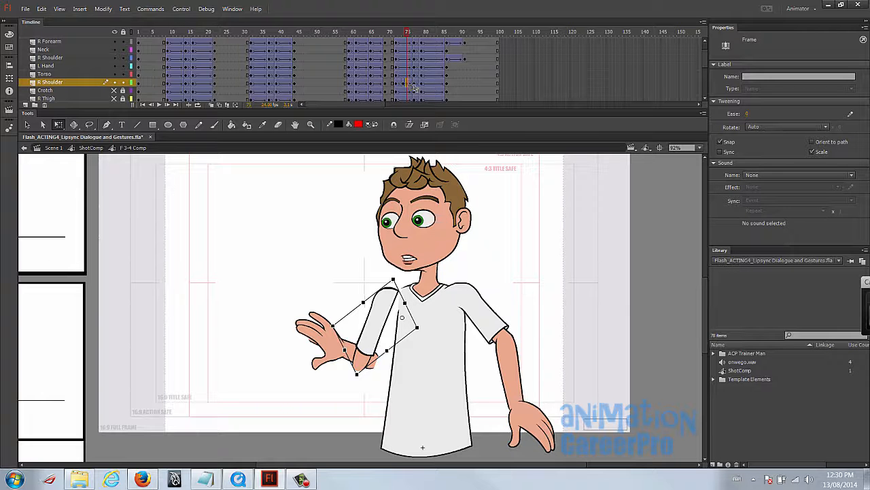
left_click(399, 85)
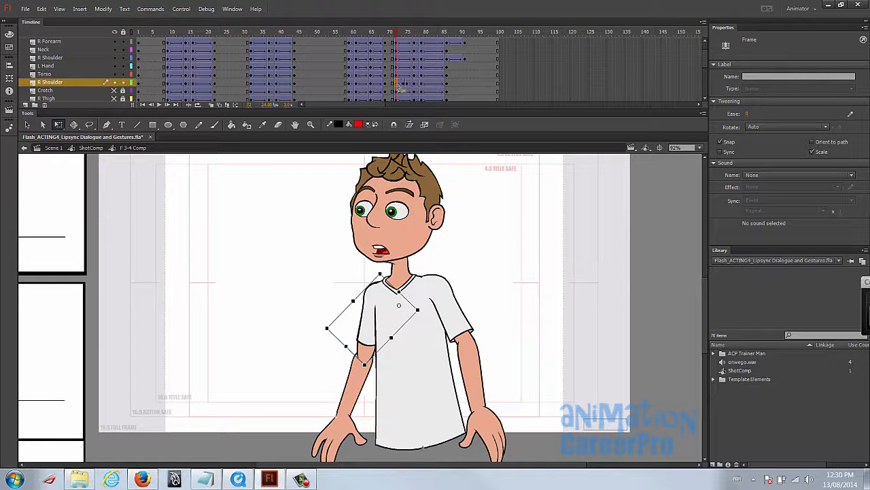
right_click(401, 87)
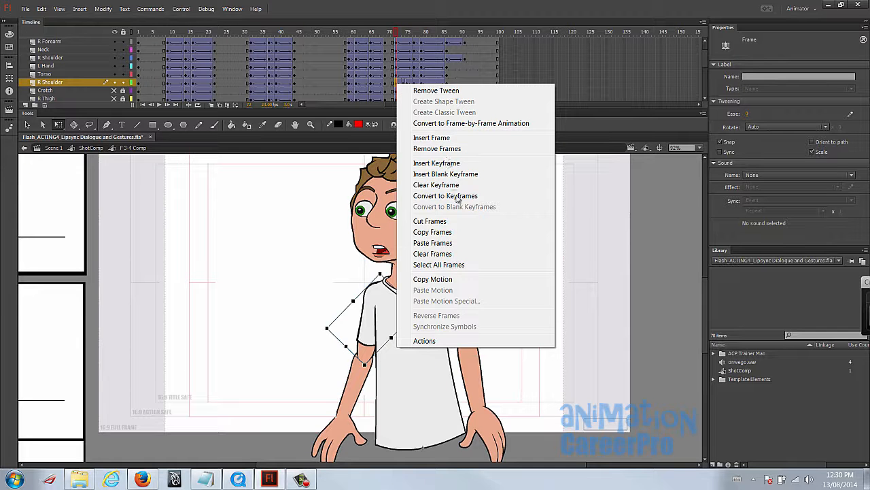
left_click(467, 231)
left_click(404, 86)
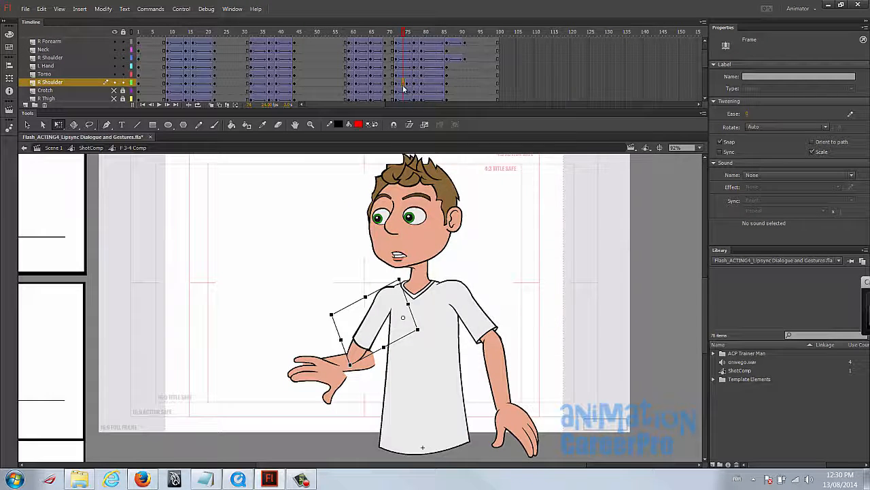
right_click(404, 86)
left_click(466, 241)
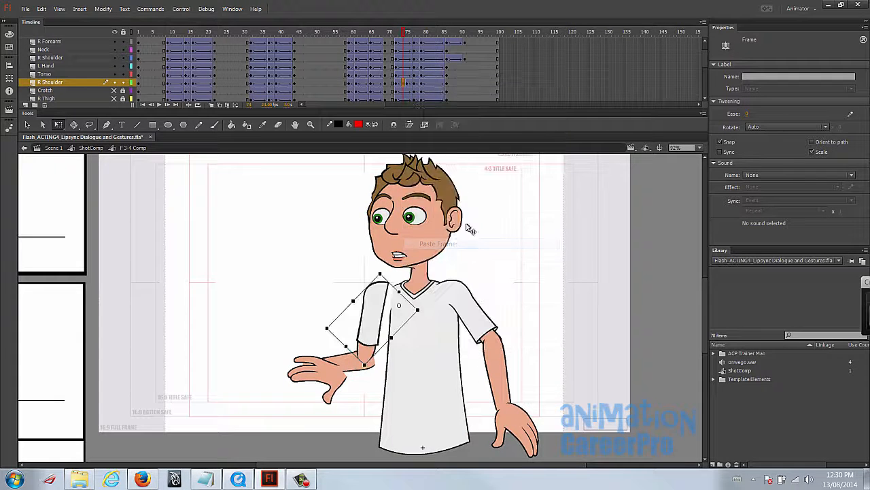
- Copy the lower R Shoulder layer's frame 77 keyframe for reuse at frame 75
left_click(395, 84)
left_click(404, 86)
left_click(415, 86)
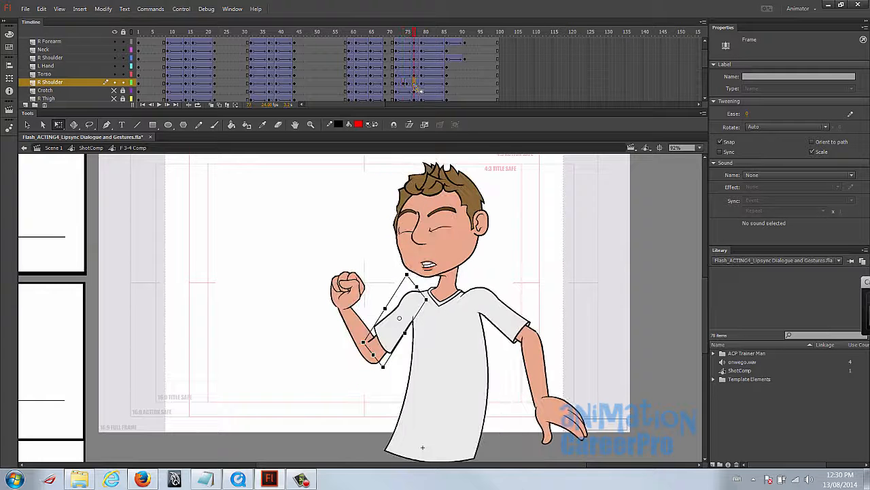
right_click(417, 87)
left_click(467, 231)
- Move the pasted shoulder onto the torso at frame 74 and rotate it slightly to meet the forearm
left_click(404, 84)
left_click_drag(381, 308, 387, 310)
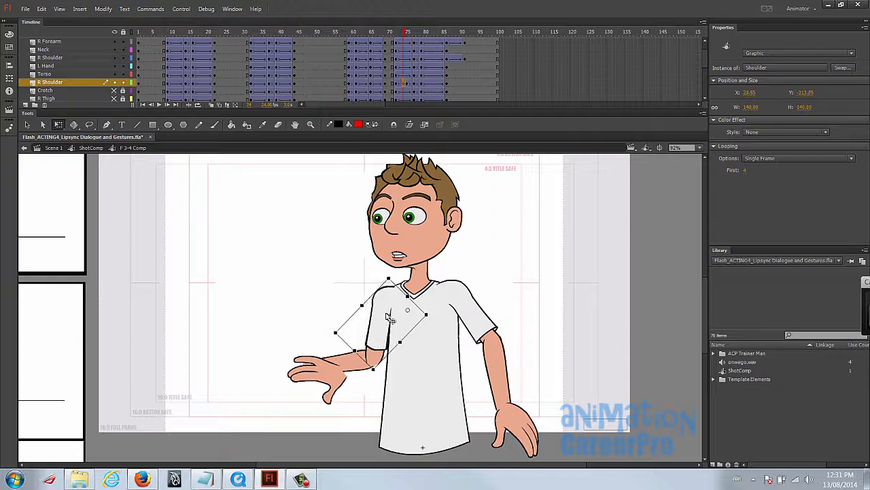
left_click_drag(382, 374, 377, 374)
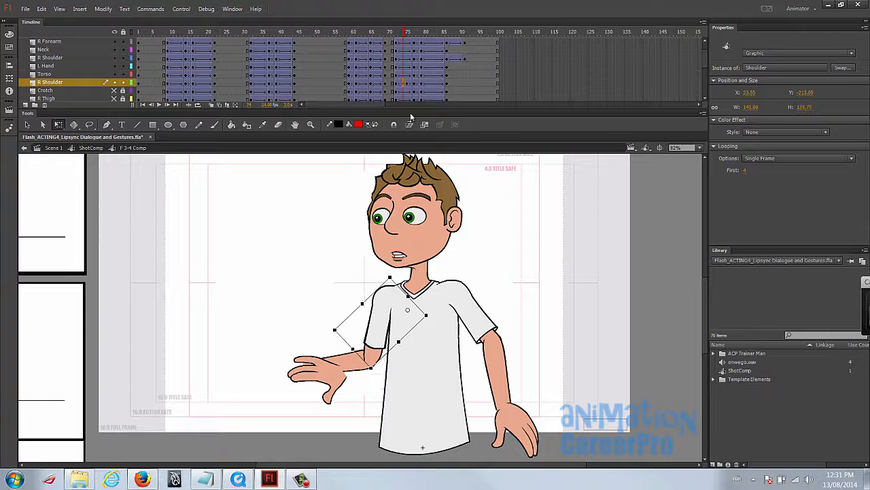
- Reposition and rotate the shoulder at frame 75 so the sleeve joins the torso and the forearm
left_click(406, 83)
left_click_drag(389, 338, 375, 335)
left_click_drag(379, 371, 383, 342)
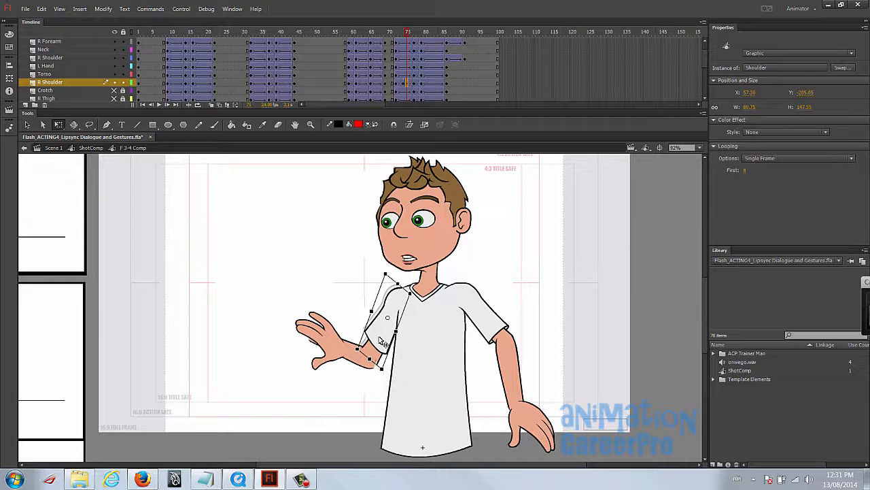
- Mute the computer's sound and scrub through the shoulder's swing between frames 72 and 76
left_click(410, 33)
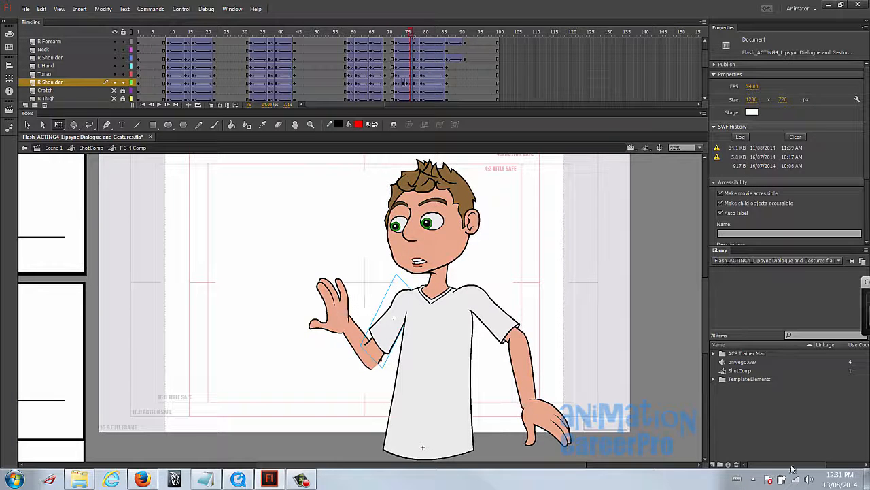
left_click(808, 480)
left_click(397, 32)
left_click_drag(398, 33, 408, 34)
- Copy the R Forearm layer's frame 72 keyframe and paste it over frame 74
left_click(364, 367)
left_click(397, 85)
scroll(399, 87, "down", 5)
left_click(397, 44)
left_click(406, 42)
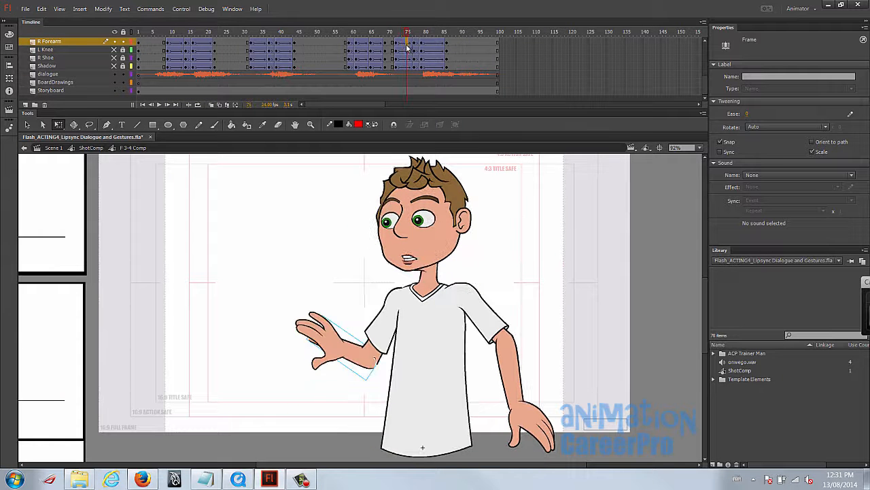
key("comma")
key("period")
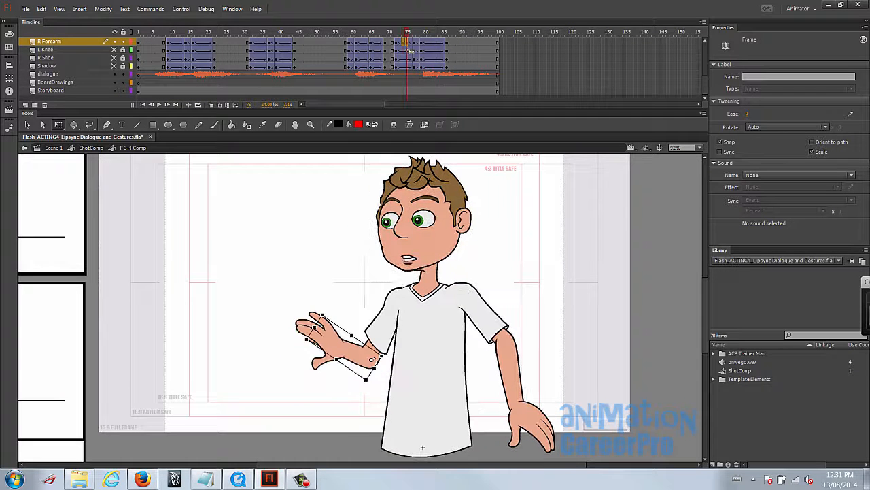
right_click(398, 44)
left_click(454, 193)
right_click(405, 43)
left_click(456, 207)
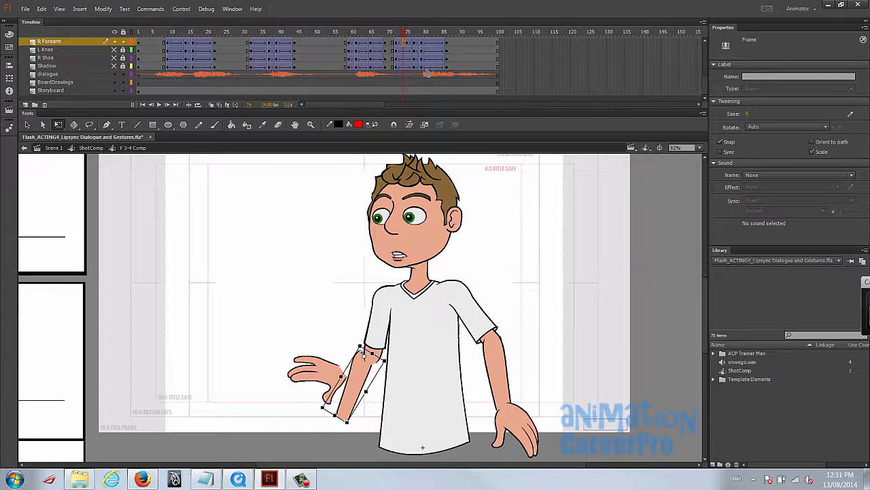
- Copy the R Forearm layer's frame 77 keyframe and paste it over frame 75
left_click(415, 44)
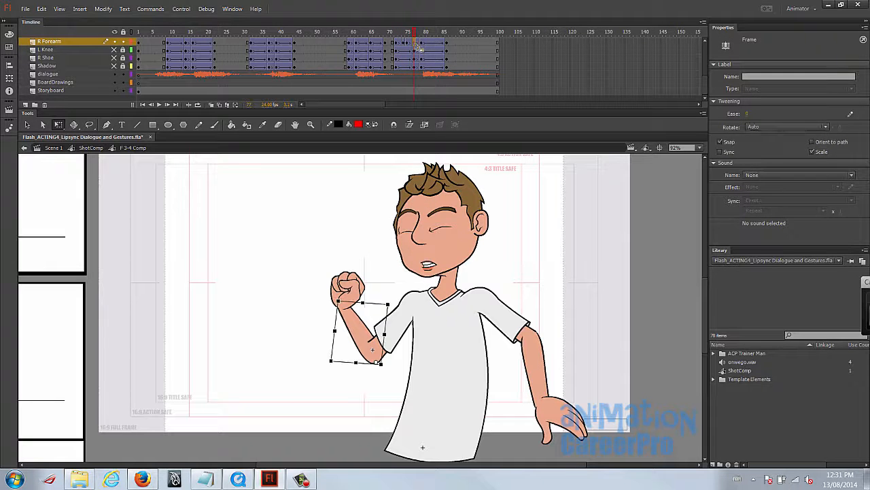
right_click(414, 44)
left_click(456, 193)
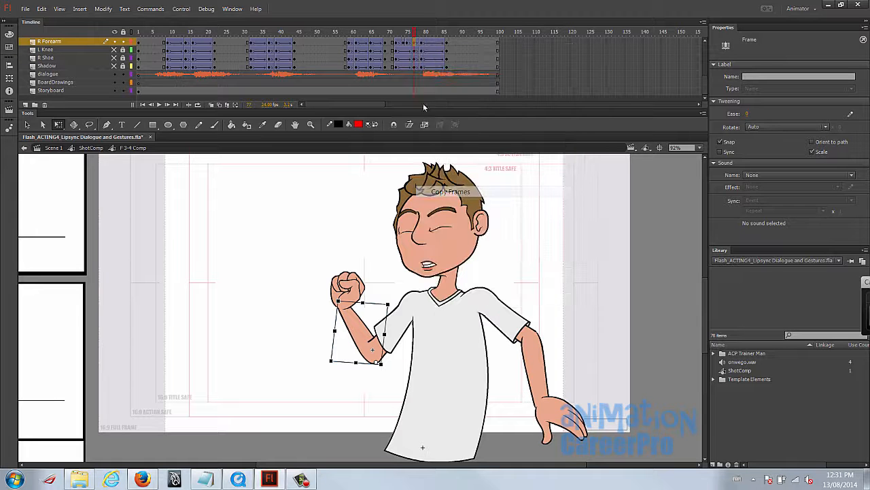
left_click(406, 43)
right_click(407, 42)
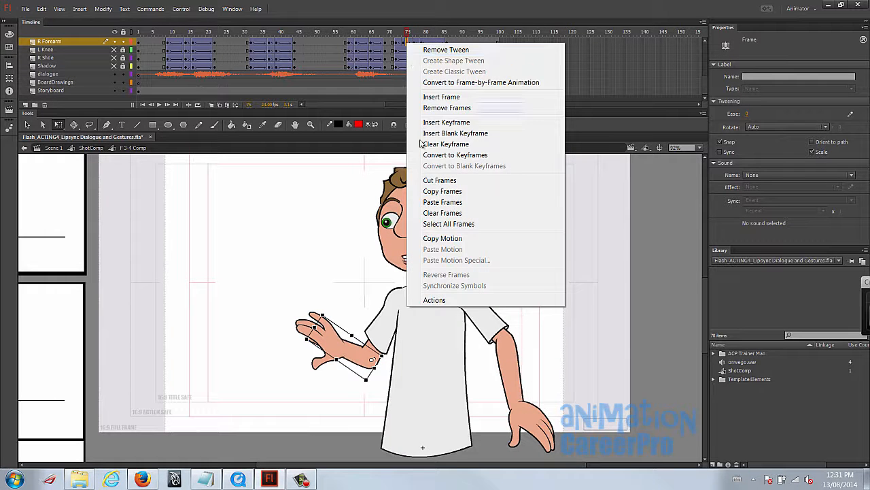
left_click(432, 201)
- Rotate the pasted forearm toward the hand at frames 74 and 75
mouse_move(406, 33)
left_mouse_down()
mouse_move(397, 34)
mouse_move(404, 33)
left_mouse_up()
left_click_drag(348, 423, 313, 399)
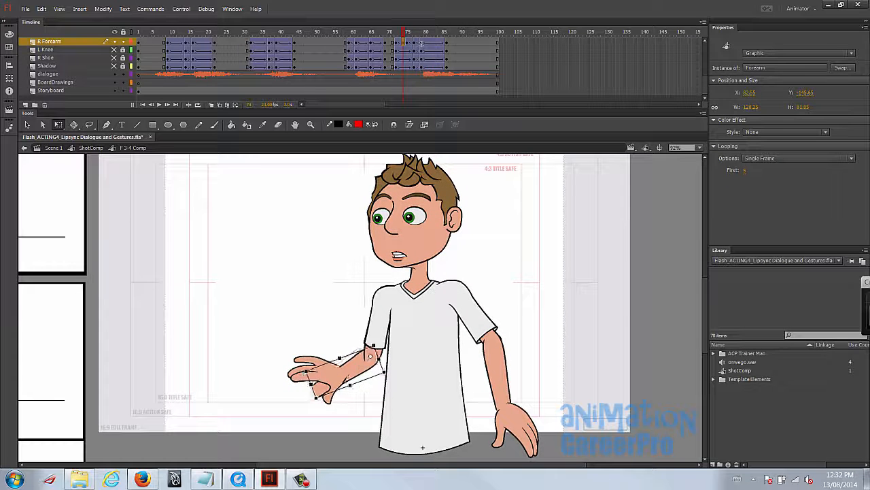
key("period")
left_click_drag(338, 301, 314, 337)
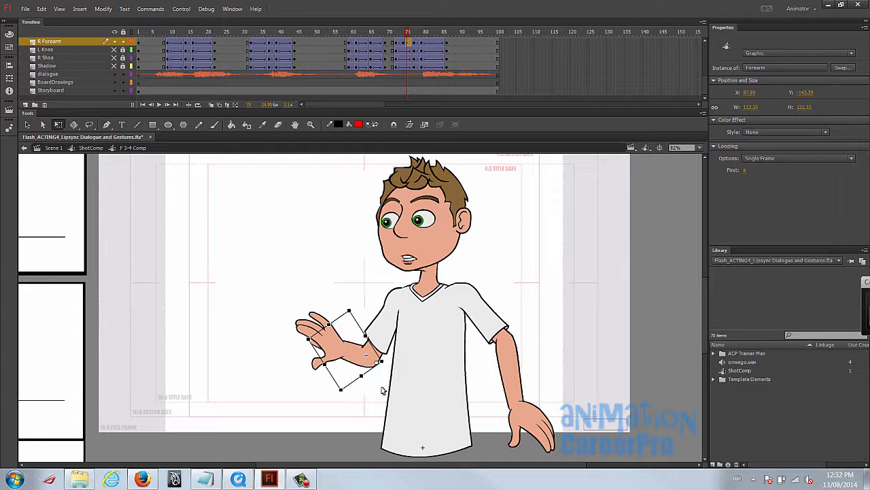
- Examine the bending arm up close by stepping through frames 72 to 75
left_click(383, 390)
key("z")
left_click_drag(252, 195, 372, 370)
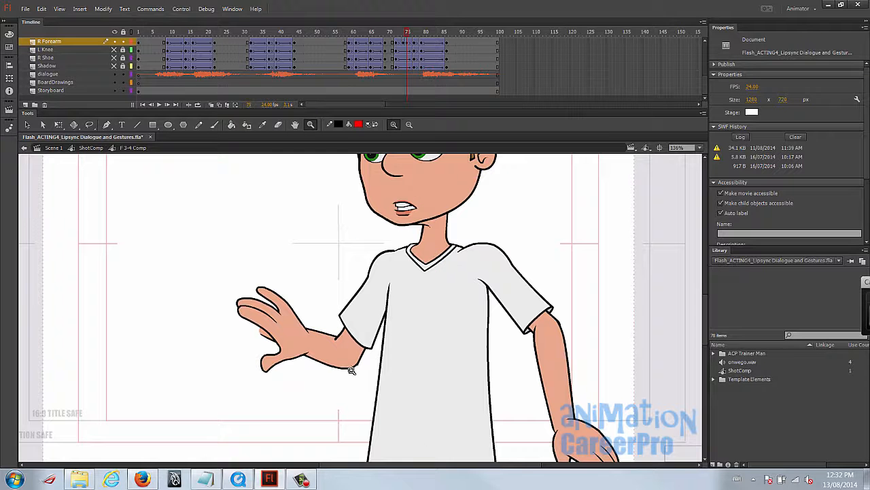
key("v")
left_click_drag(408, 38, 397, 41)
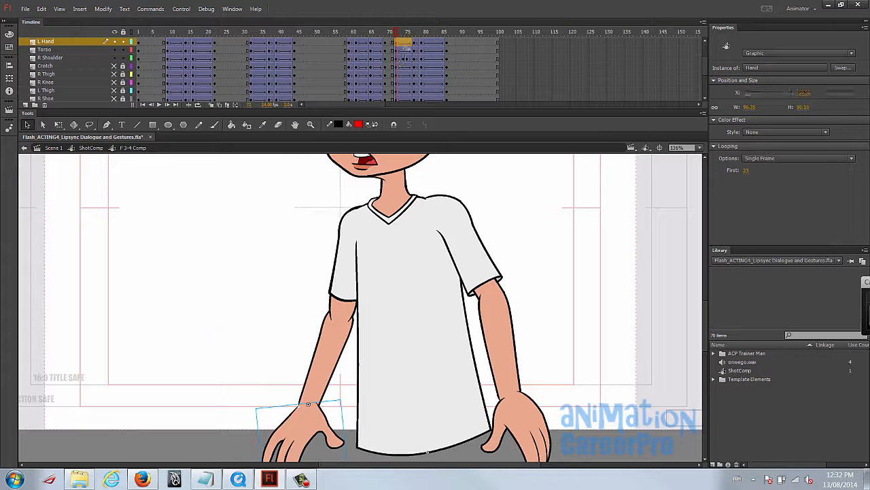
left_click(404, 43)
key("period")
key("comma")
key("period")
- Copy the L Hand layer's frame 72 keyframe and paste it over frame 74
left_click(397, 44)
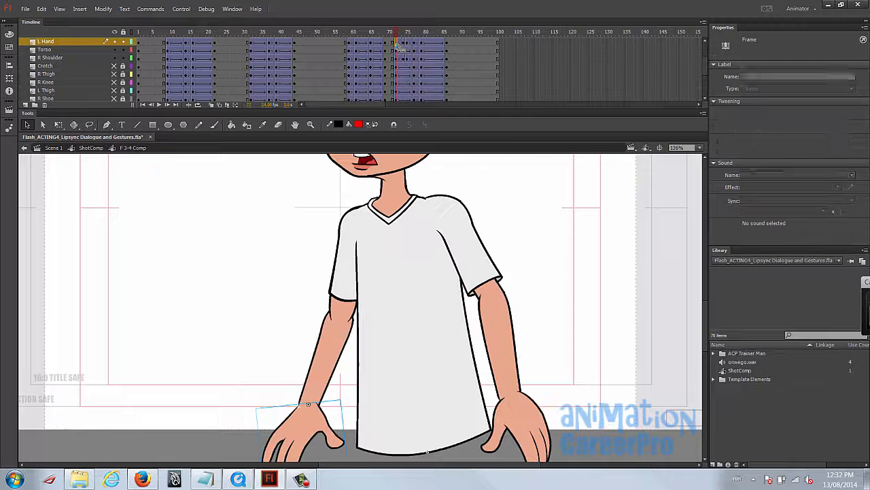
right_click(397, 44)
left_click(435, 192)
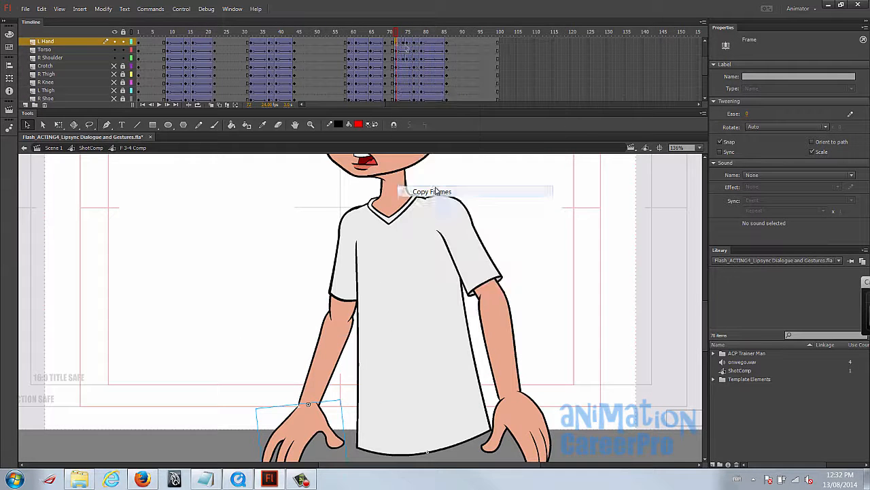
left_click(406, 42)
right_click(405, 43)
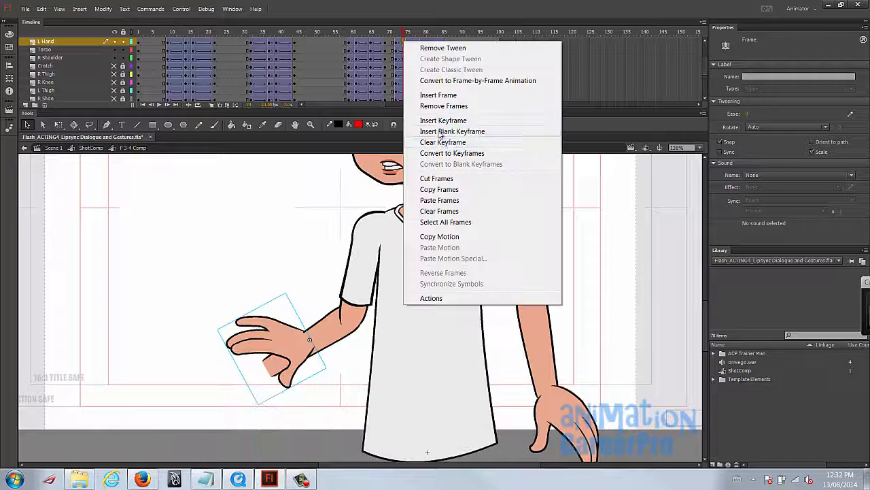
left_click(450, 200)
- Copy the L Hand layer's frame 77 fist keyframe and paste it over frame 75
right_click(418, 46)
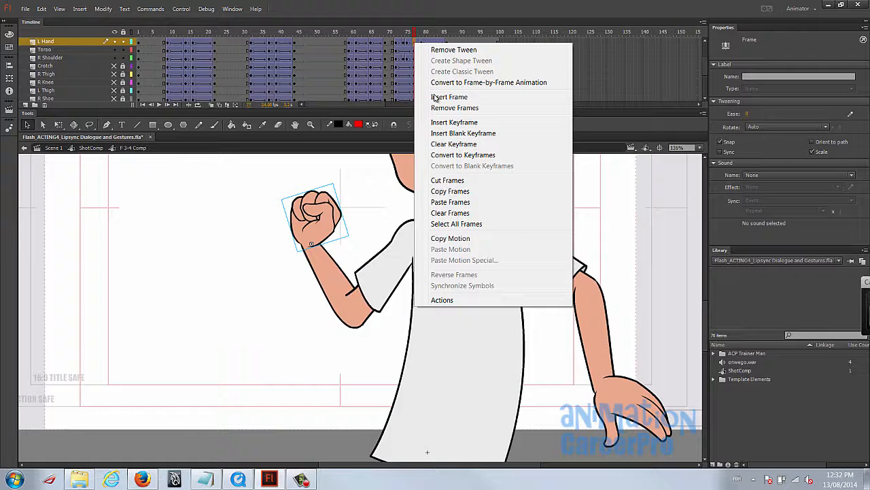
left_click(469, 193)
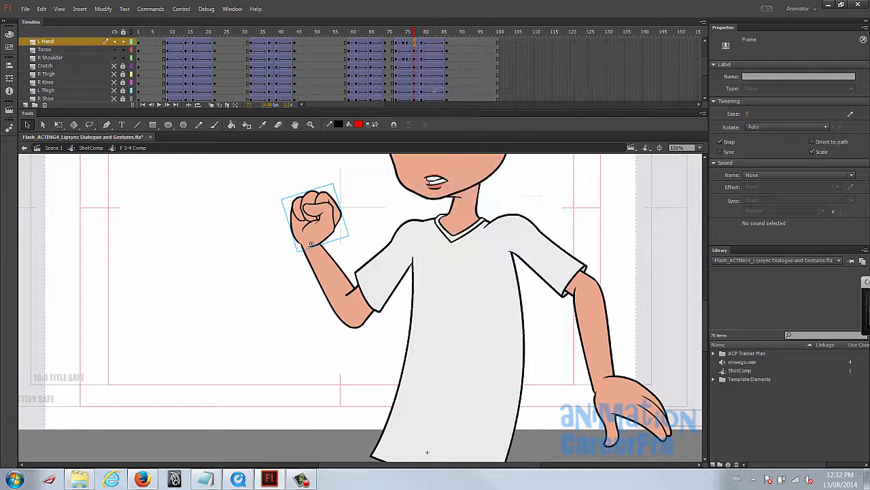
right_click(408, 45)
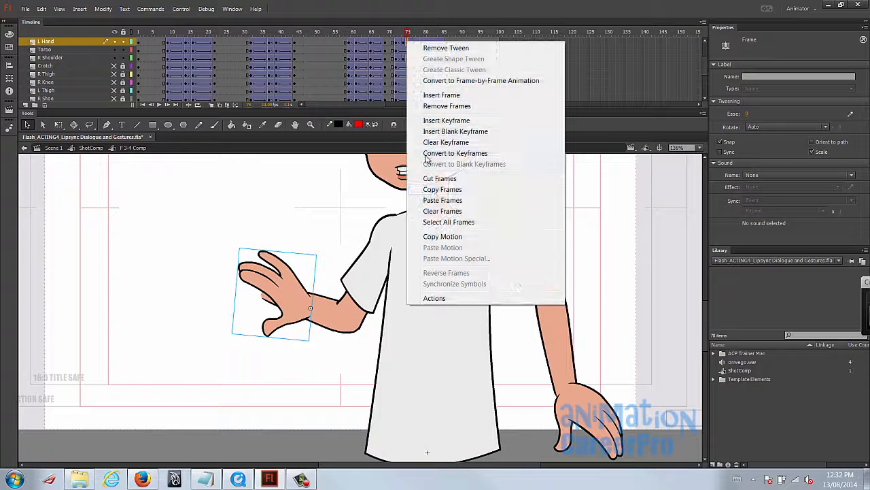
left_click(436, 200)
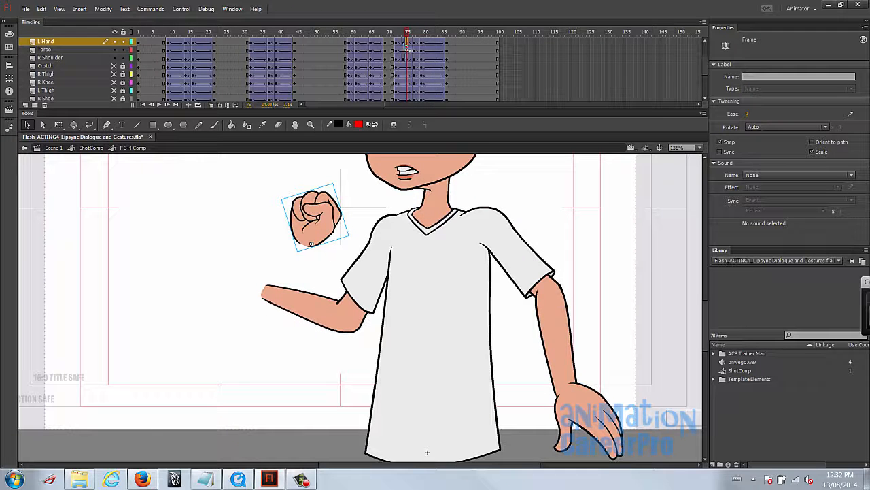
- Move the open hand onto the end of the forearm at frame 74
left_click(404, 45)
left_click_drag(306, 428, 275, 391)
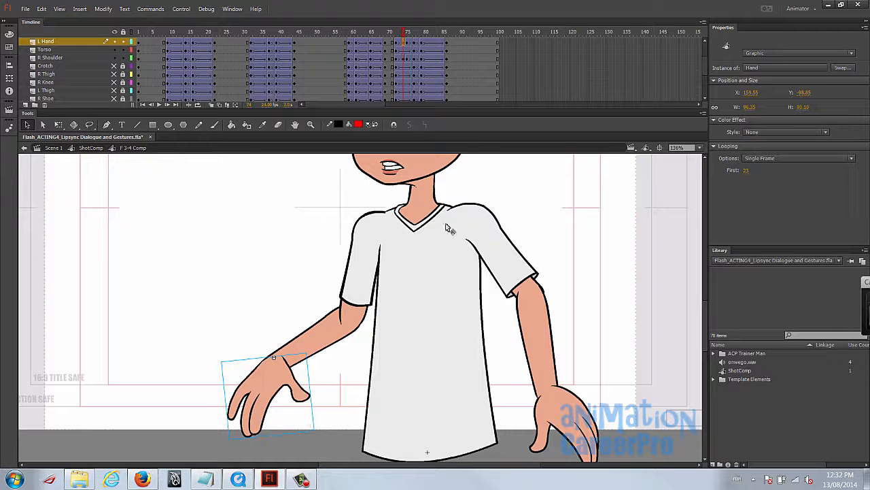
left_click(401, 33)
- Move the fist onto the wrist at frame 75 and rotate it to follow the forearm
left_click_drag(401, 33, 407, 34)
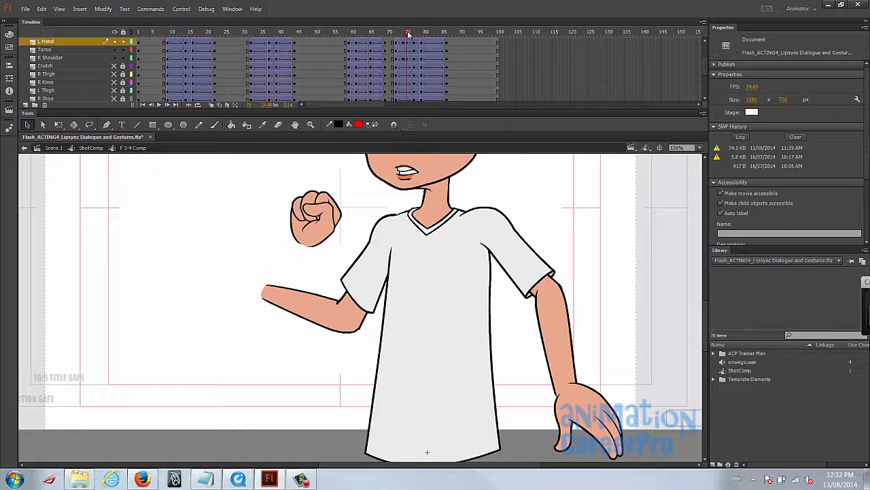
left_click_drag(304, 216, 255, 261)
key("q")
left_click_drag(277, 228, 234, 312)
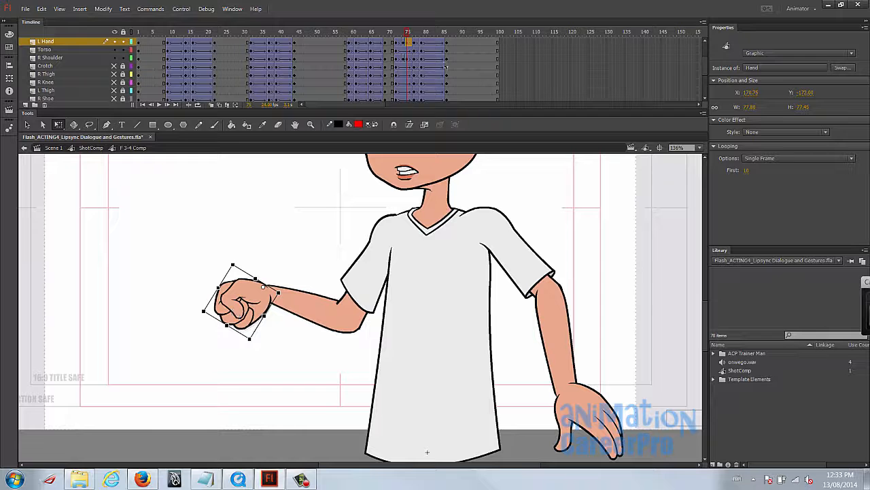
- Scrub and step through the whole arm swing from frame 72 onward with the full upper body in view
mouse_move(408, 32)
left_mouse_down()
mouse_move(391, 32)
mouse_move(408, 46)
mouse_move(389, 48)
mouse_move(414, 49)
mouse_move(406, 50)
mouse_move(416, 34)
left_mouse_up()
left_click_drag(146, 182, 585, 408)
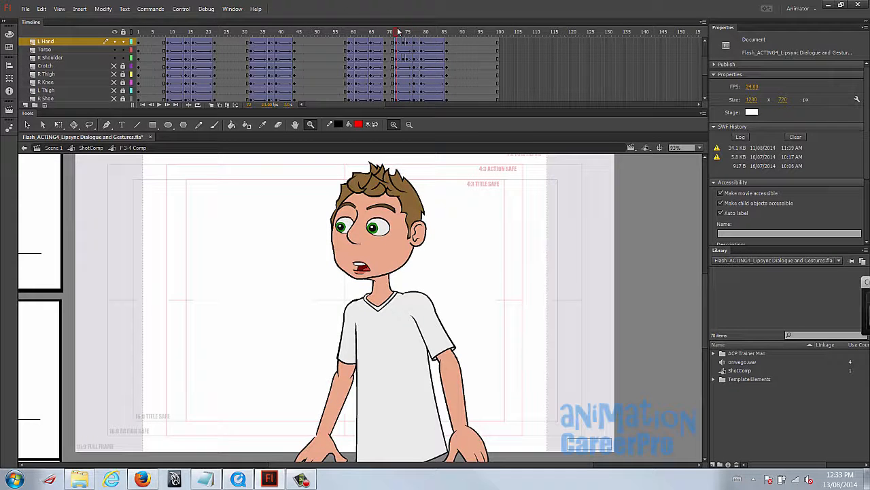
left_click_drag(400, 33, 418, 34)
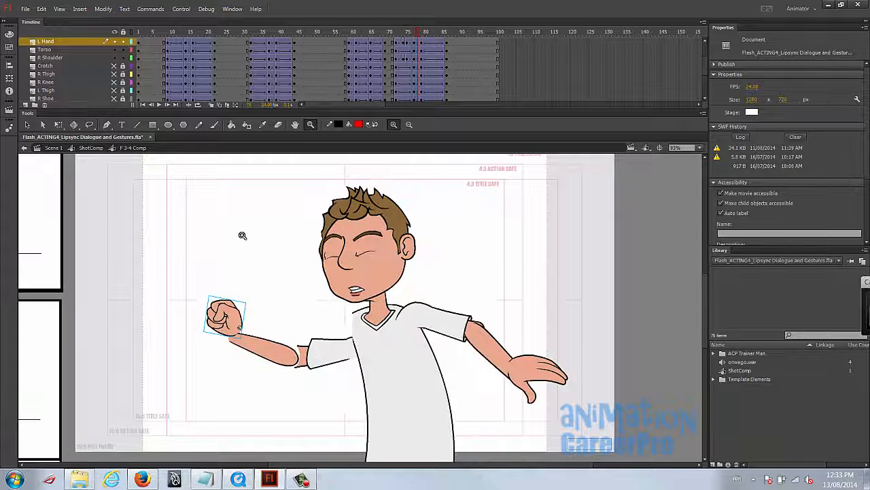
left_click(398, 34)
key("period")
key("period")
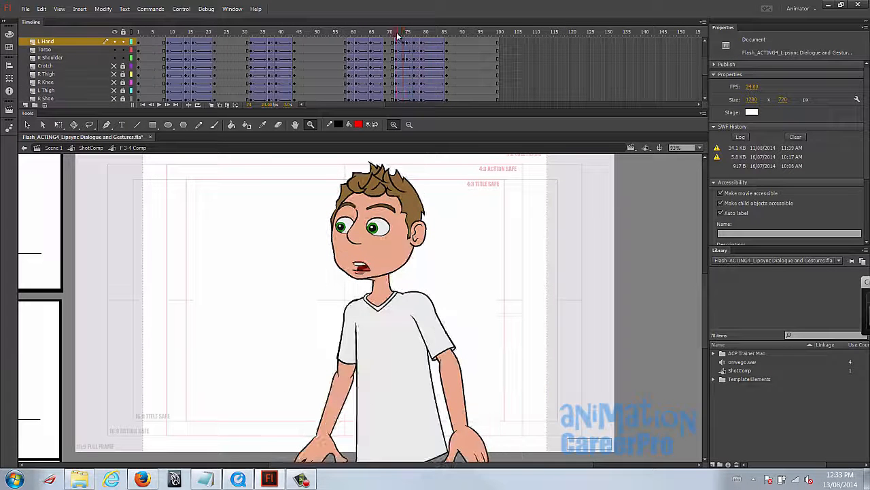
left_click_drag(398, 34, 419, 38)
- Nudge the torso down slightly at frame 78, comparing its placement with the neighbouring frames
left_click(414, 42)
key("v")
left_click(454, 355)
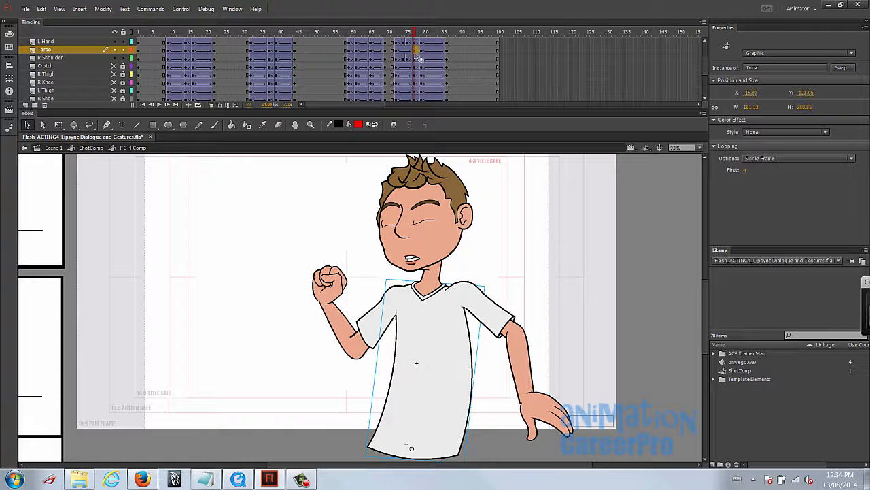
key("period")
key("Down")
key("Down")
key("Down")
key("Down")
key("period")
key("comma")
key("comma")
key("period")
key("period")
key("comma")
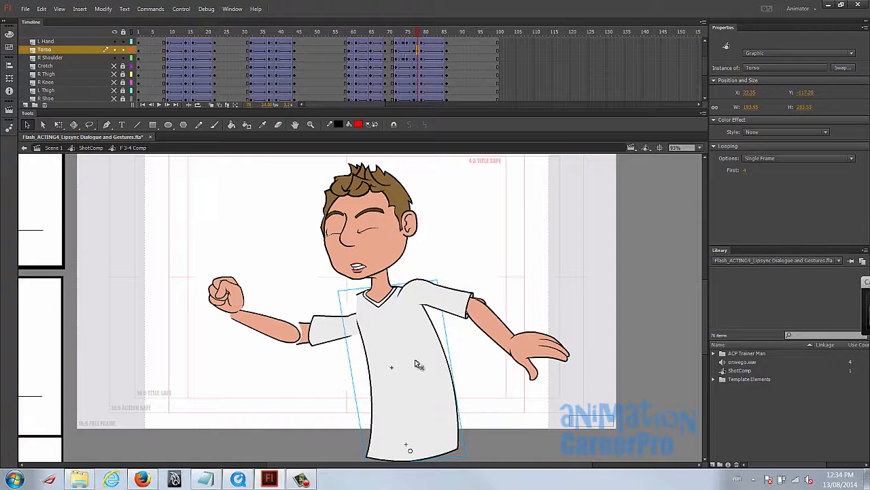
- Move the R Forearm and R Hand together at frame 78 so the forearm fits into the end of the sleeve
left_click(447, 312)
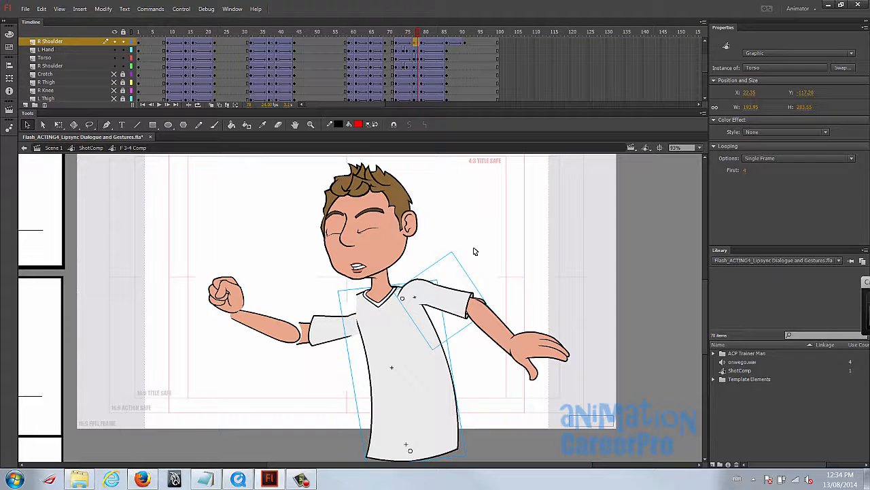
left_click(509, 329)
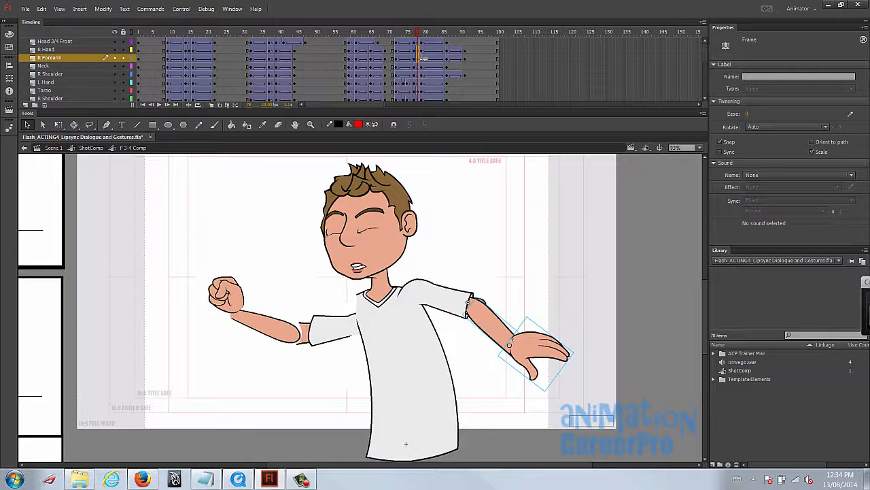
left_click_drag(418, 32, 420, 36)
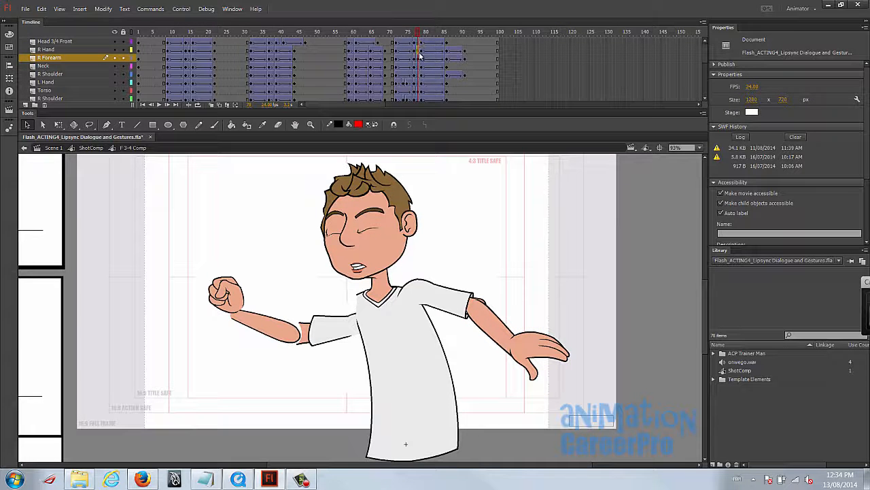
left_click(420, 57)
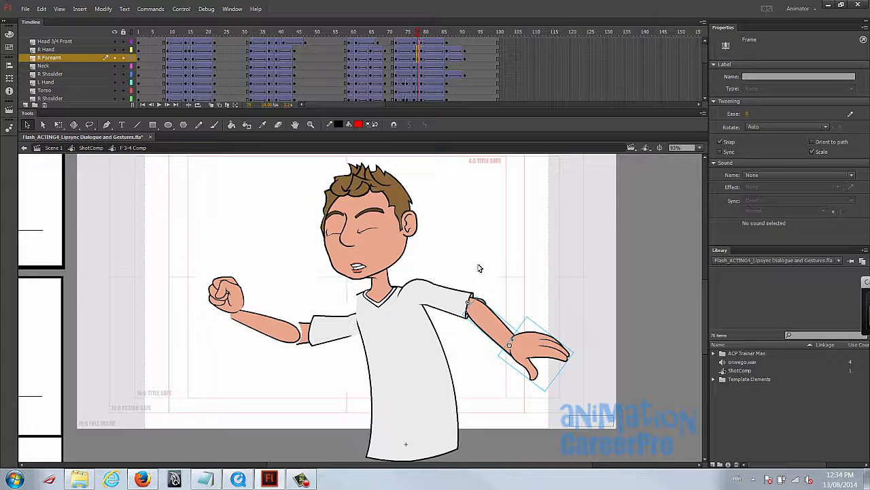
left_click_drag(500, 330, 503, 320)
key("z")
left_click(476, 308)
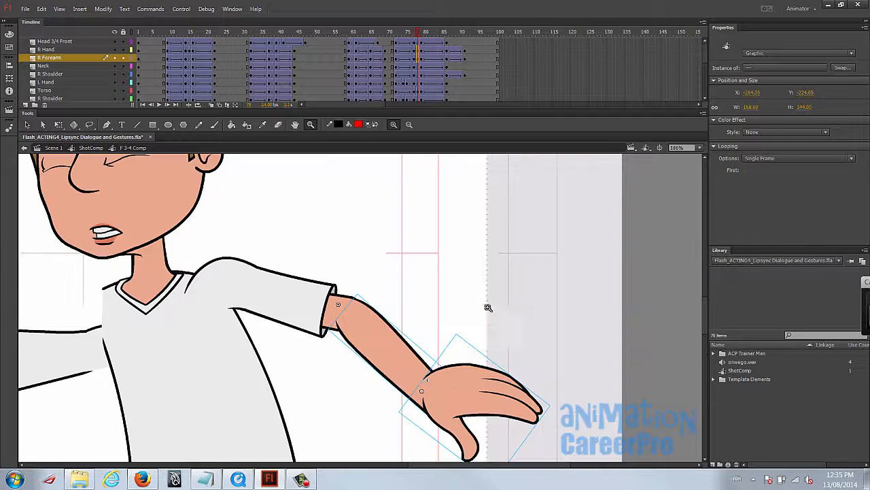
left_click(480, 305)
key("v")
mouse_move(400, 320)
left_mouse_down()
mouse_move(393, 327)
mouse_move(389, 319)
left_mouse_up()
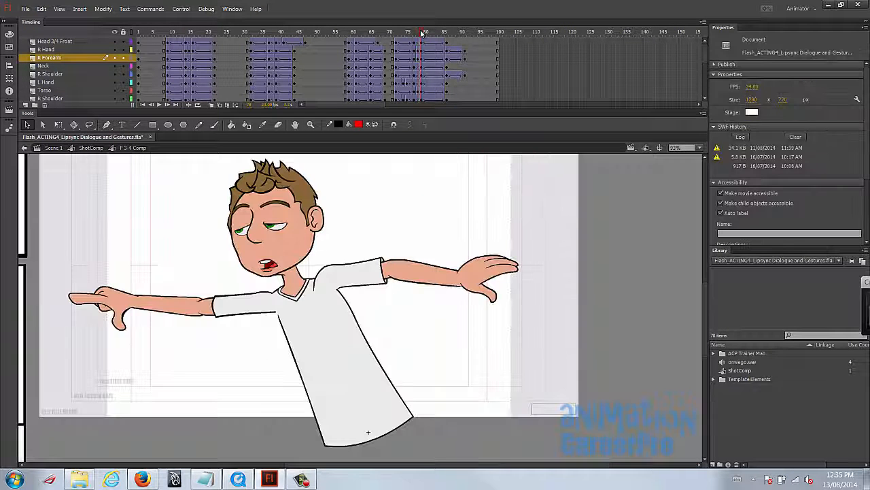
- Move the fist arm's shoulder piece up onto the torso at frame 78 and rotate it so the sleeve slopes down from the neck
left_click_drag(421, 33, 419, 38)
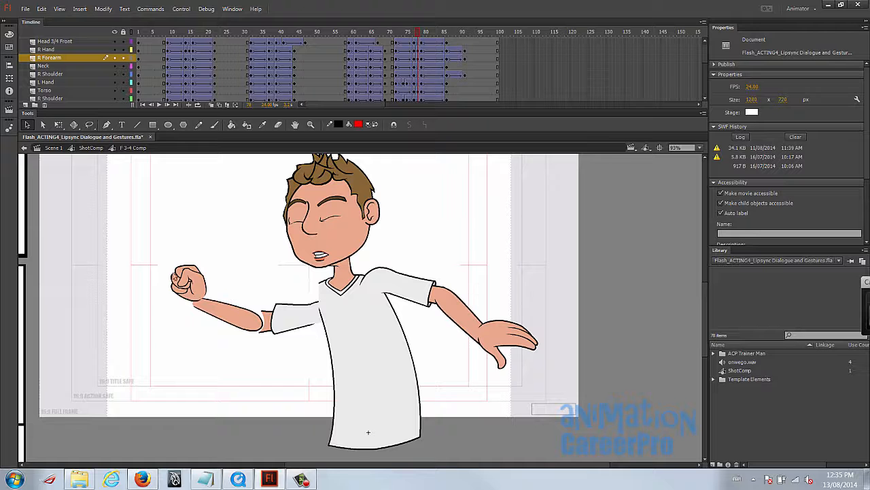
left_click_drag(422, 31, 414, 63)
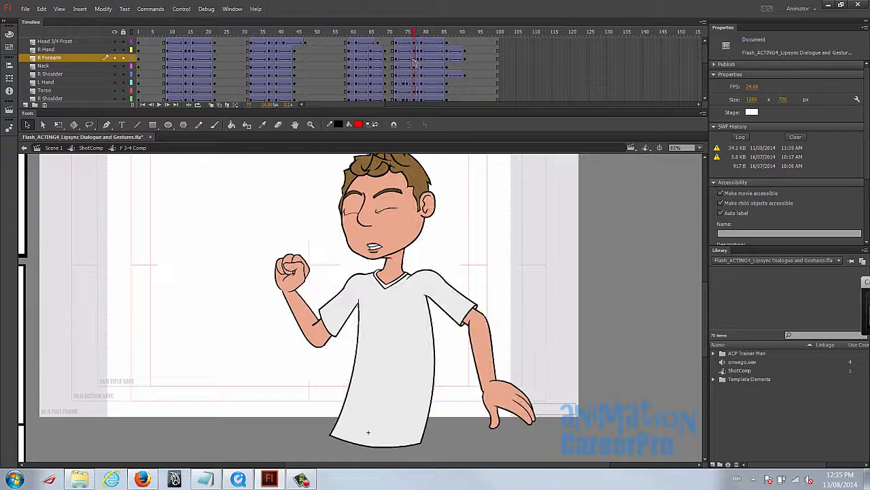
left_click(333, 313)
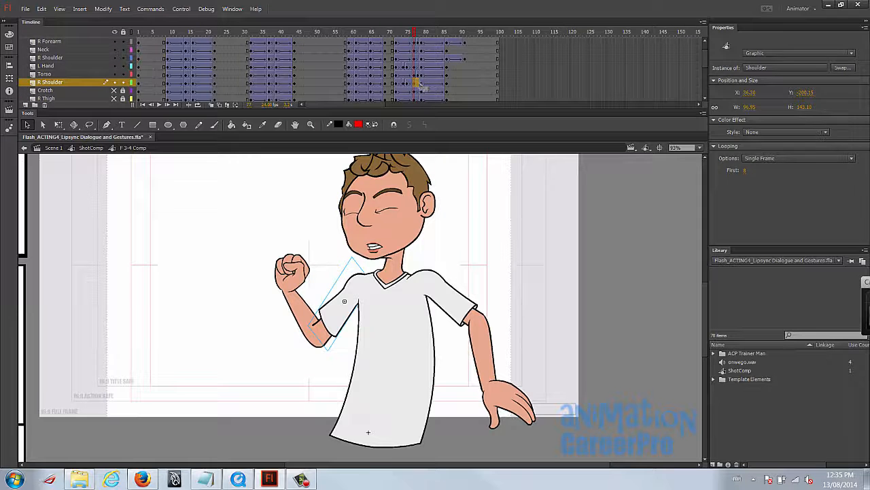
left_click(418, 85)
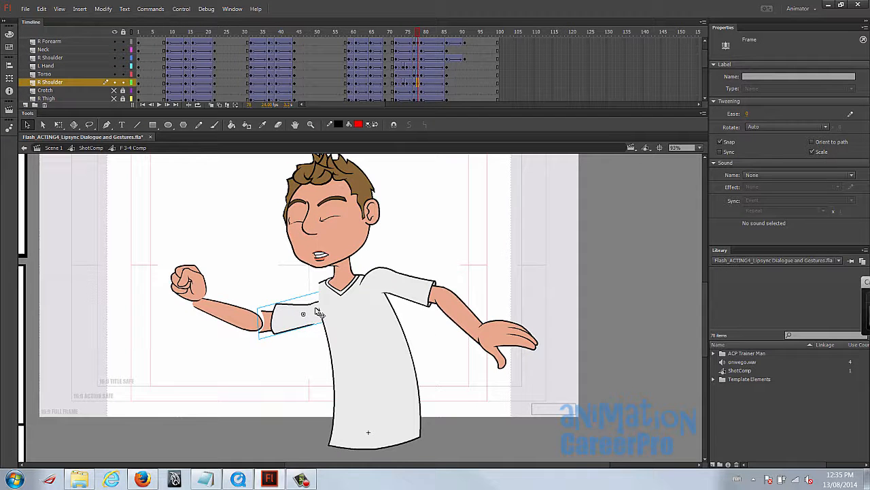
left_click_drag(301, 307, 297, 300)
left_click_drag(418, 32, 419, 32)
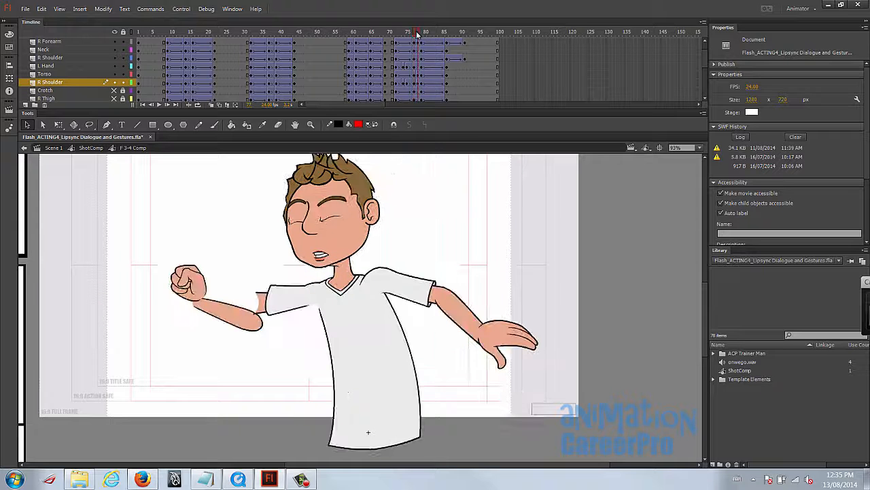
left_click(293, 305)
key("q")
left_click_drag(250, 289, 291, 312)
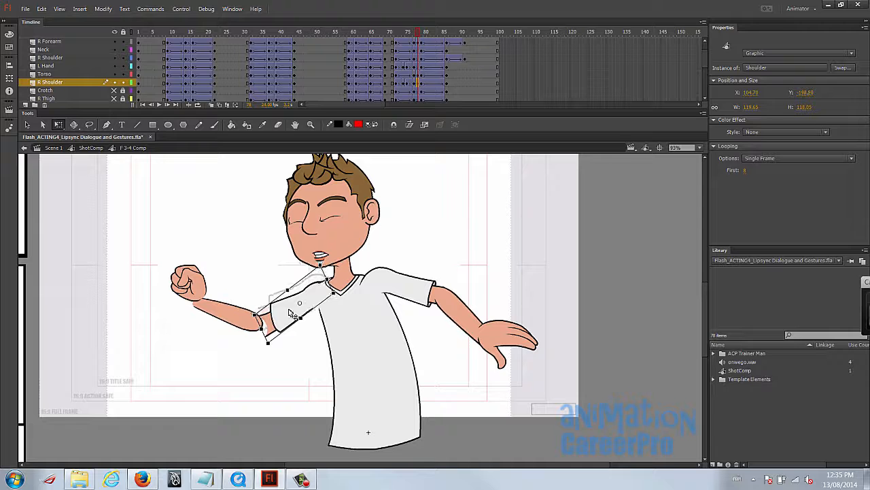
mouse_move(422, 35)
left_mouse_down()
mouse_move(410, 32)
mouse_move(420, 38)
left_mouse_up()
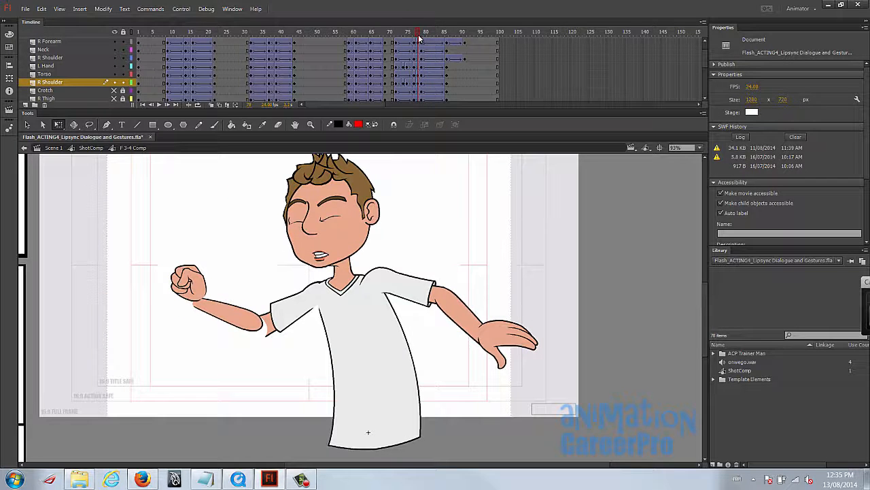
- Attach the raised forearm to its sleeve at frame 78, then place and rotate the fist to line up with the wrist
left_click(307, 309)
key(".")
left_click_drag(225, 314, 236, 320)
left_click(285, 355)
left_click_drag(417, 32, 418, 32)
left_click(192, 291)
mouse_move(187, 274)
left_mouse_down()
mouse_move(216, 286)
mouse_move(201, 265)
left_mouse_up()
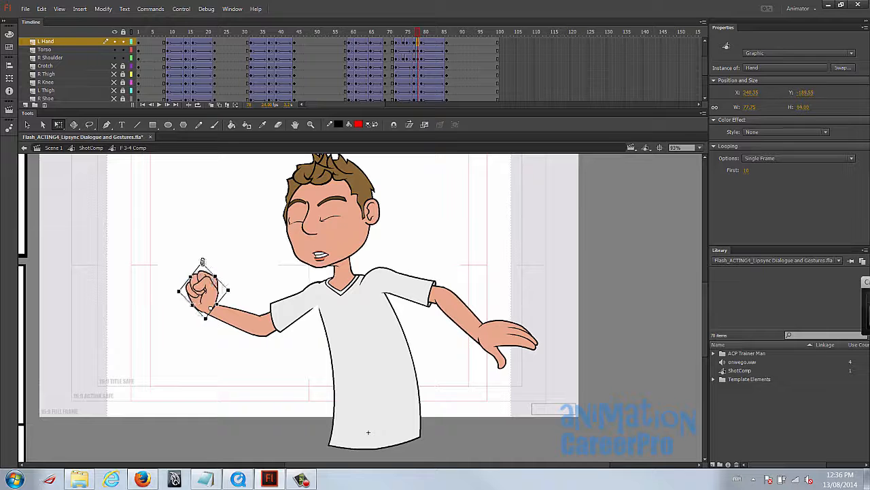
- Scrub back through the corrected arm swing and play the whole animation from frame 1
left_click_drag(423, 32, 401, 33)
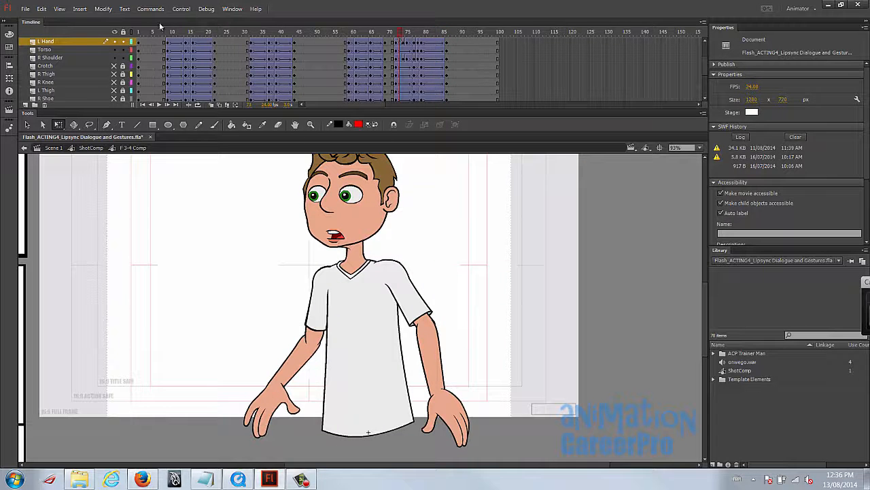
left_click(139, 32)
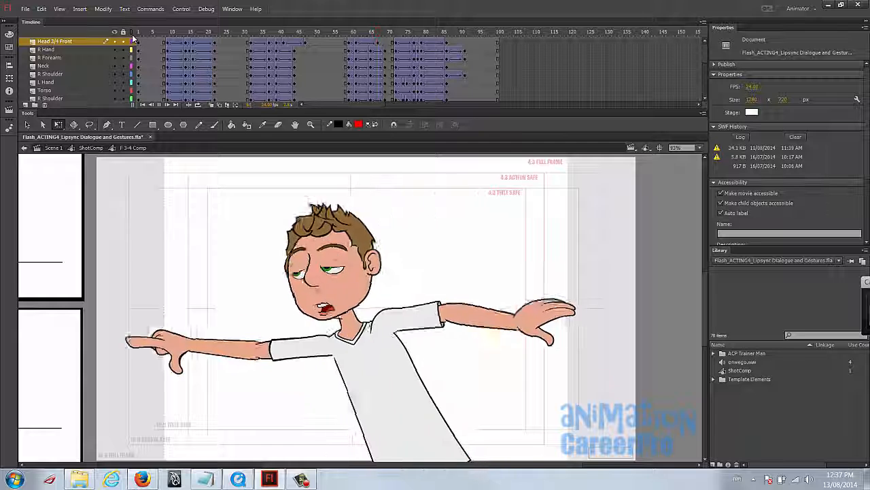
left_click(134, 37)
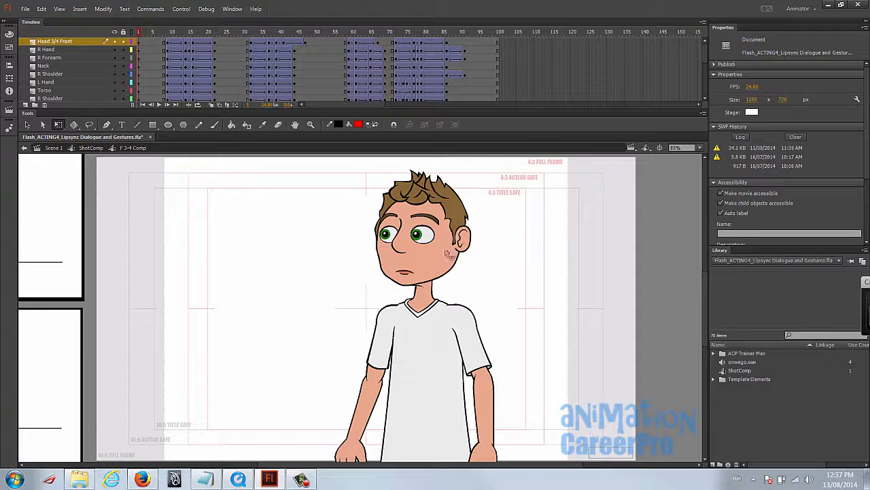
key("Return")
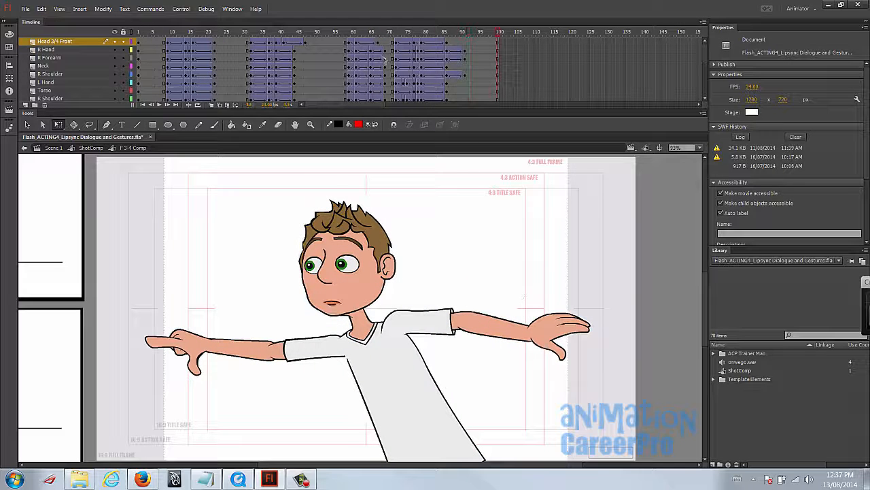
- Compare the head graphic's first-frame setting with the timeline frame at its keyframes from frame 9 to 22
left_click(173, 37)
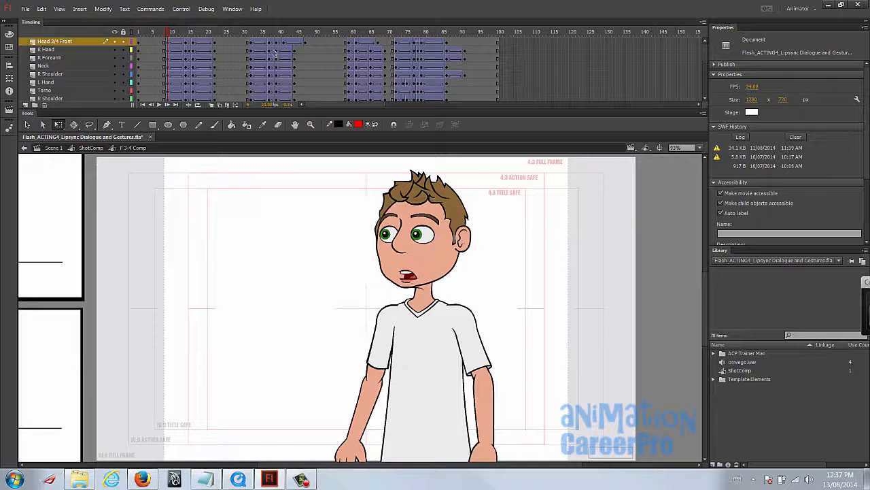
left_click(169, 42)
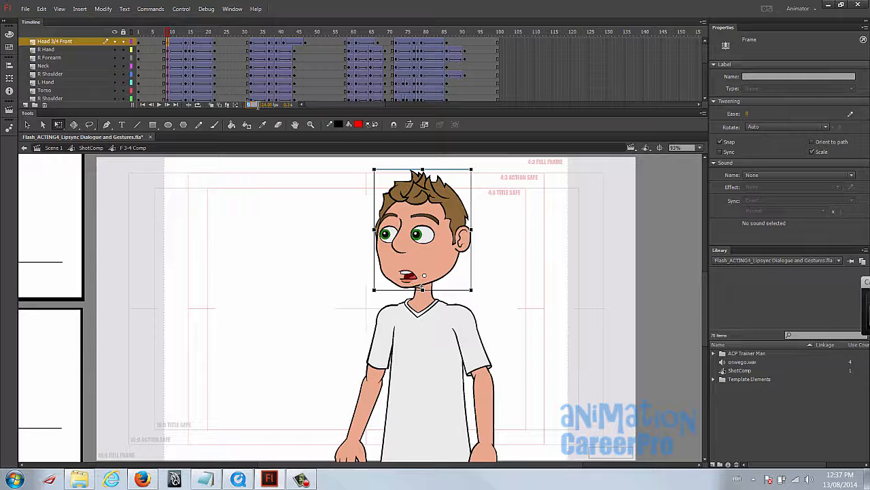
left_click(416, 215)
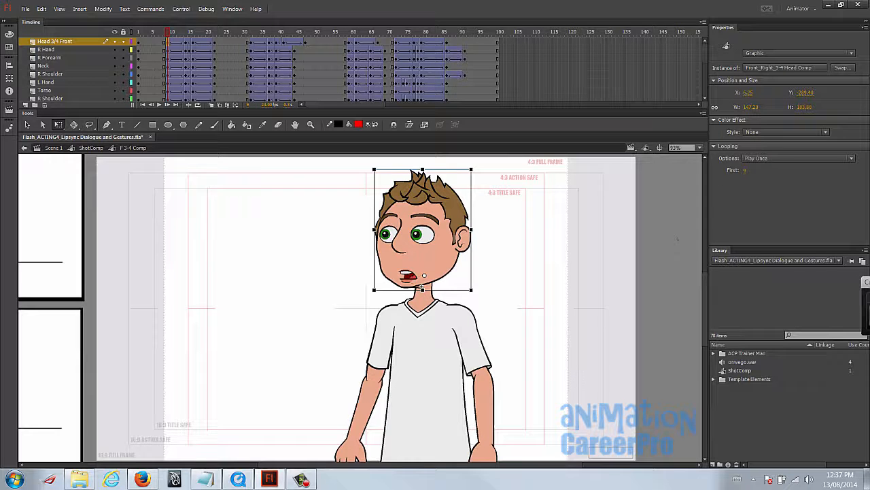
left_click(745, 170)
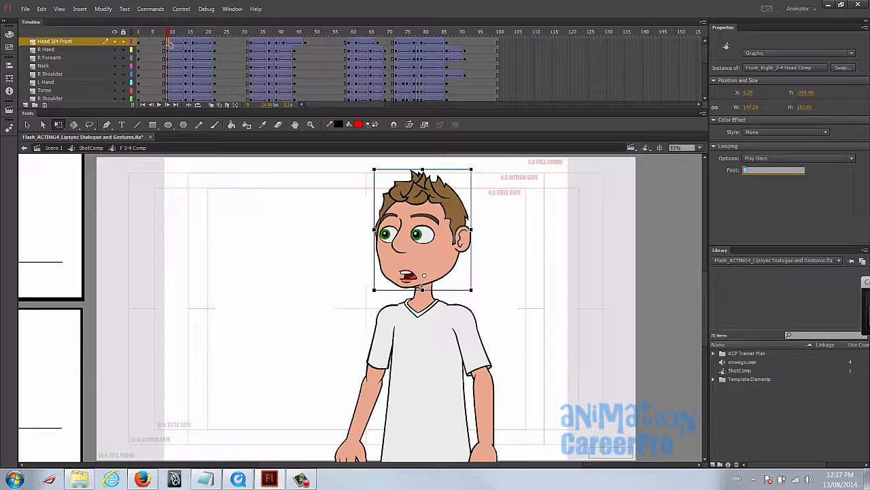
left_click(188, 41)
left_click(189, 32)
left_click(408, 234)
left_click(192, 32)
left_click(215, 42)
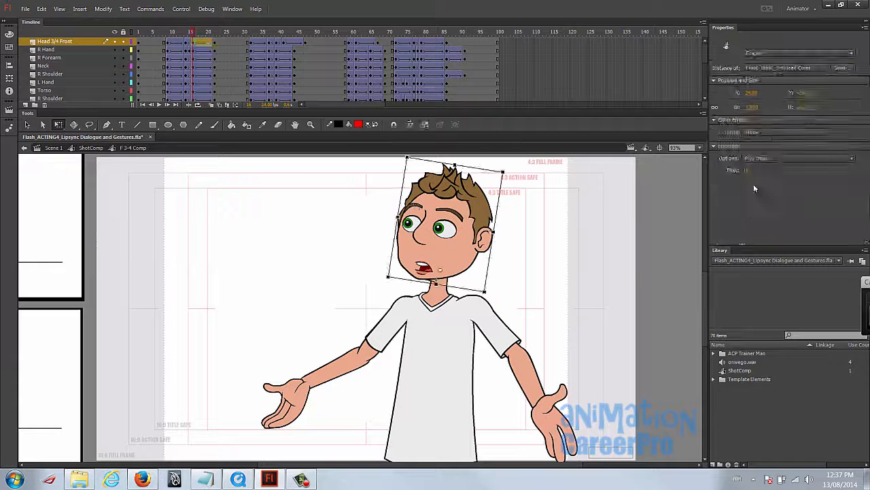
left_click(214, 32)
left_click(436, 216)
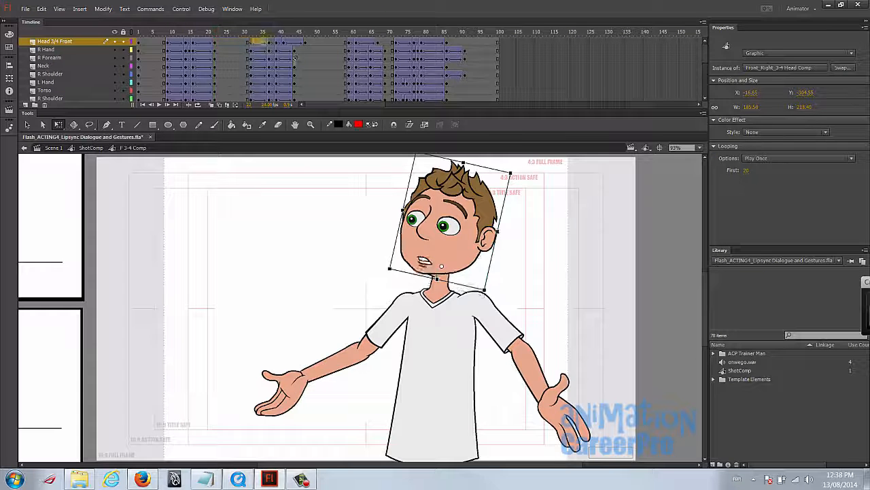
- Check the head's first-frame setting at the keyframes from 37 to 41 and set it to 47 at frame 47
left_click(270, 32)
left_click(435, 232)
left_click(276, 32)
left_click(398, 221)
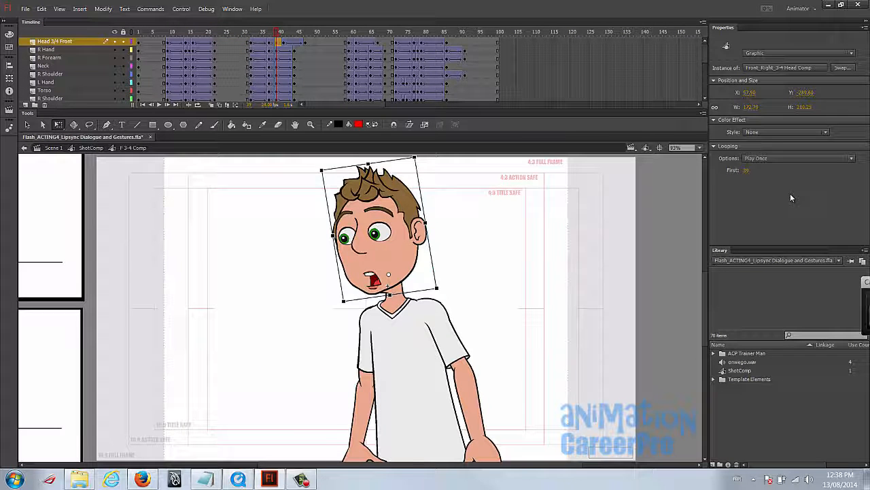
left_click(284, 32)
left_click(401, 221)
left_click(305, 32)
left_click(373, 232)
left_click(747, 170)
type("47")
- Check the head's keyframes from frame 59 onward and set its first frame to 67 at the frame 67 keyframe
left_click(350, 32)
left_click(401, 221)
left_click(356, 32)
left_click(401, 221)
left_click(378, 32)
left_click(401, 221)
left_click(747, 170)
type("67")
key("Return")
- Set the head graphic's first frame to 72 at the frame 72 keyframe
left_click(396, 32)
left_click(401, 221)
left_click(746, 170)
type("72")
key("Return")
- Check the head's first-frame setting at frames 77 and 79 and set it to 85 at frame 85
left_click(414, 32)
left_click(432, 204)
left_click(421, 32)
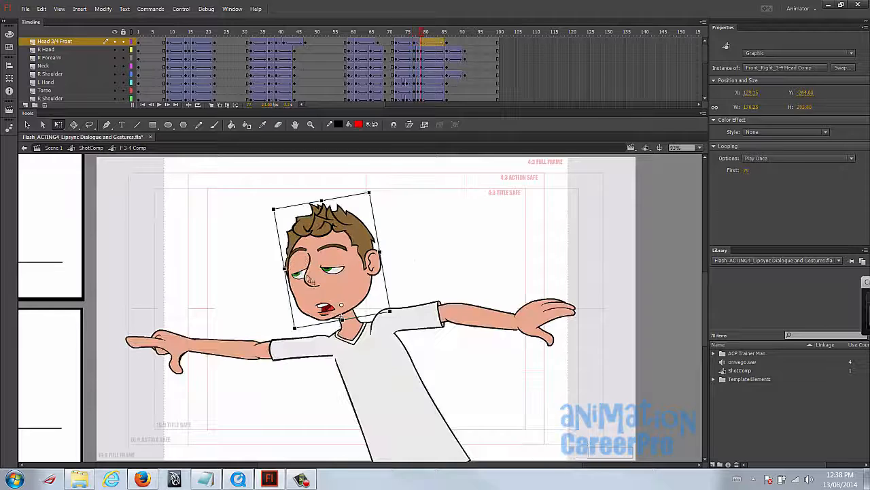
left_click(308, 278)
left_click(444, 32)
left_click(350, 241)
left_click(748, 170)
type("85")
key("Return")
- Replay the full animation from frame 1 to review the lip sync and gestures together
left_click(138, 32)
key("Return")
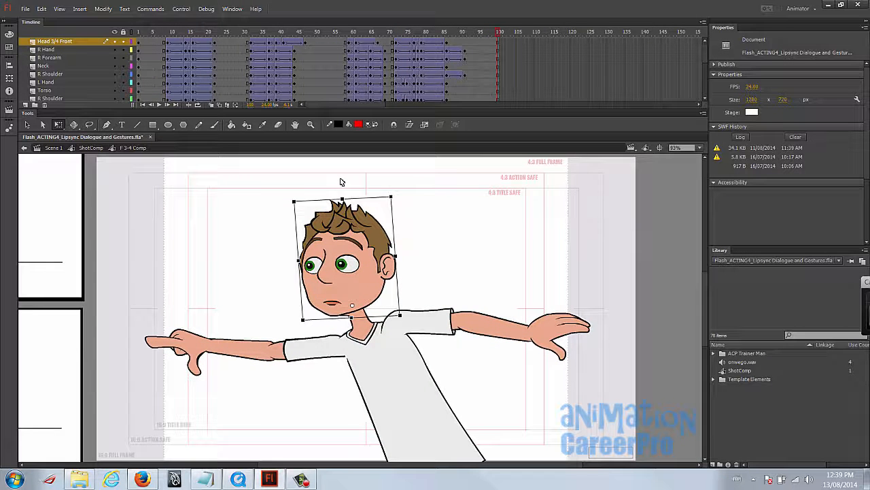
key("Return")
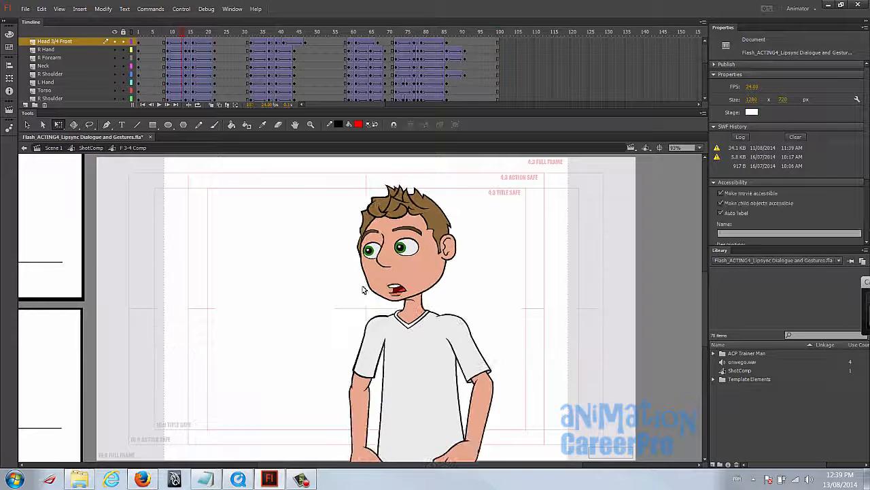
left_click(131, 33)
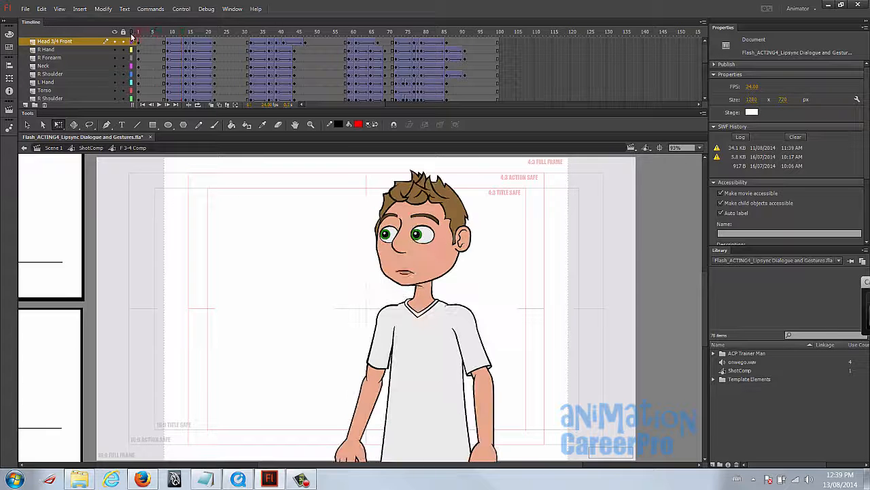
left_click(323, 262)
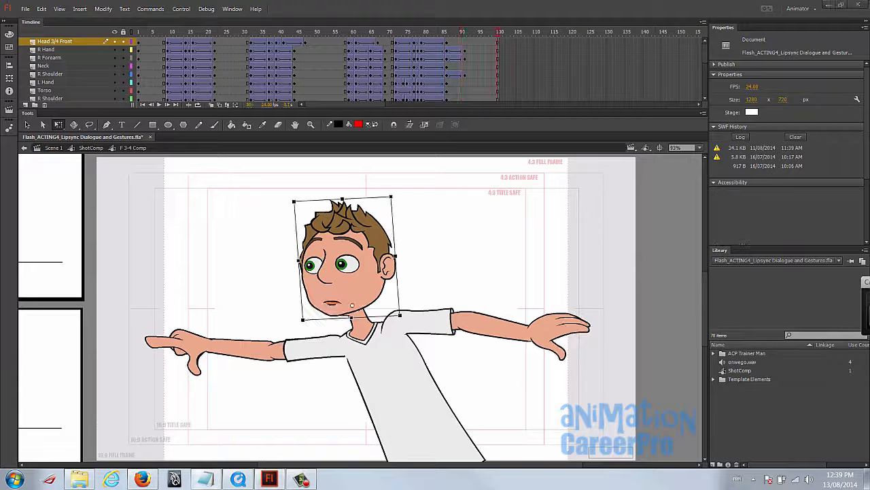